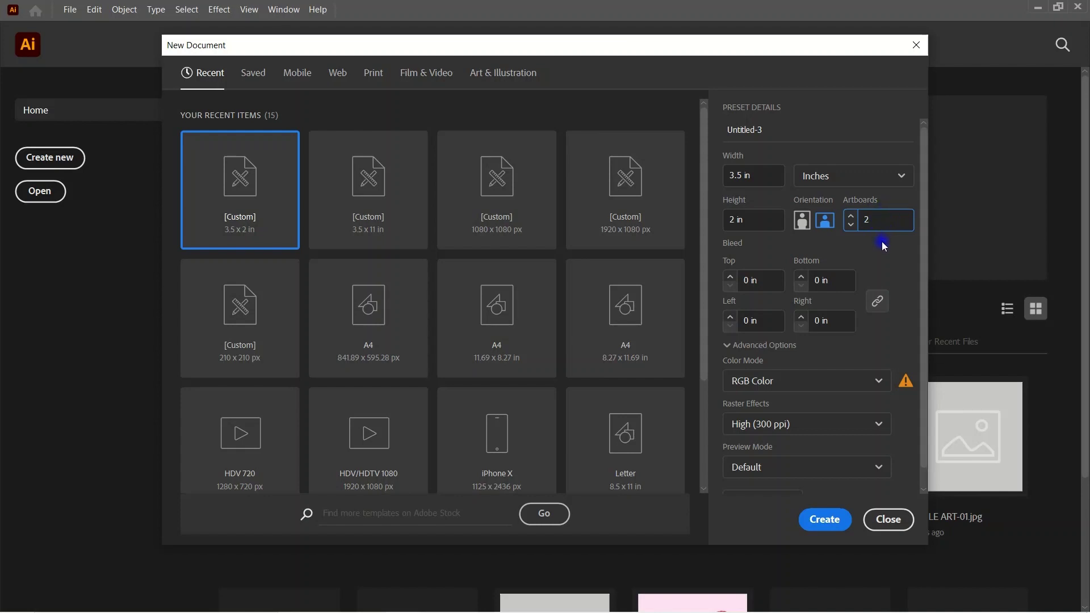
Create a 3.5 × 2 in landscape document with 2 artboards, RGB colour and 300 ppi raster effects.
double_click(870, 222)
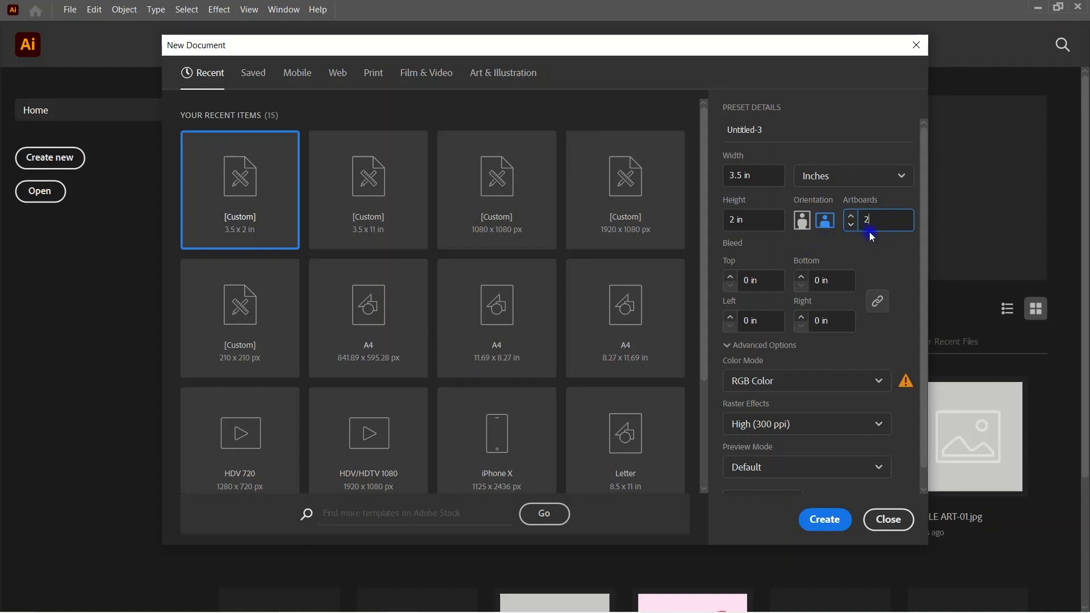
double_click(869, 220)
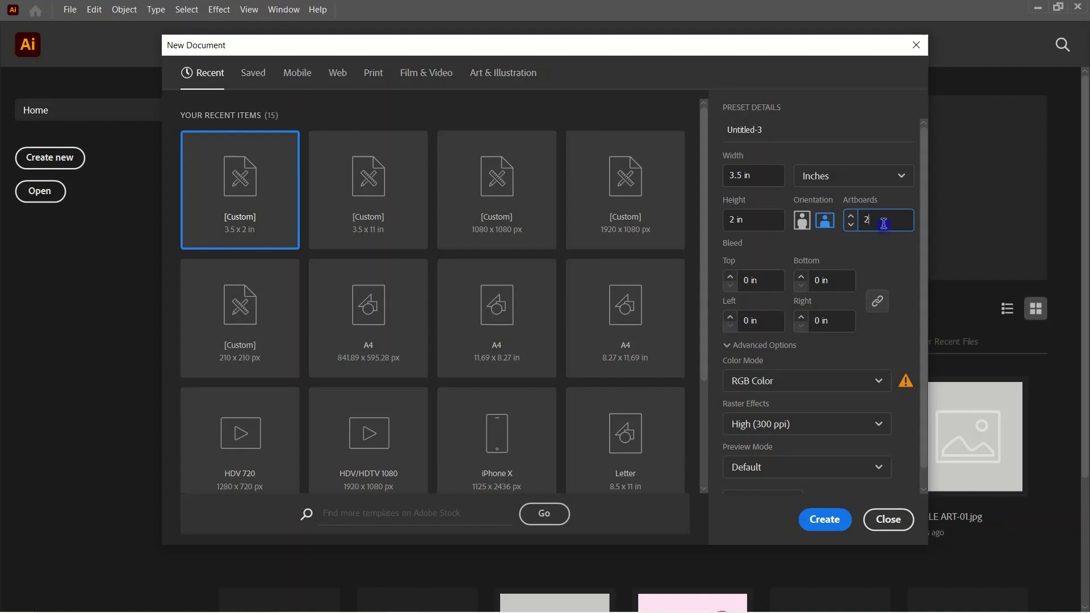
click(825, 522)
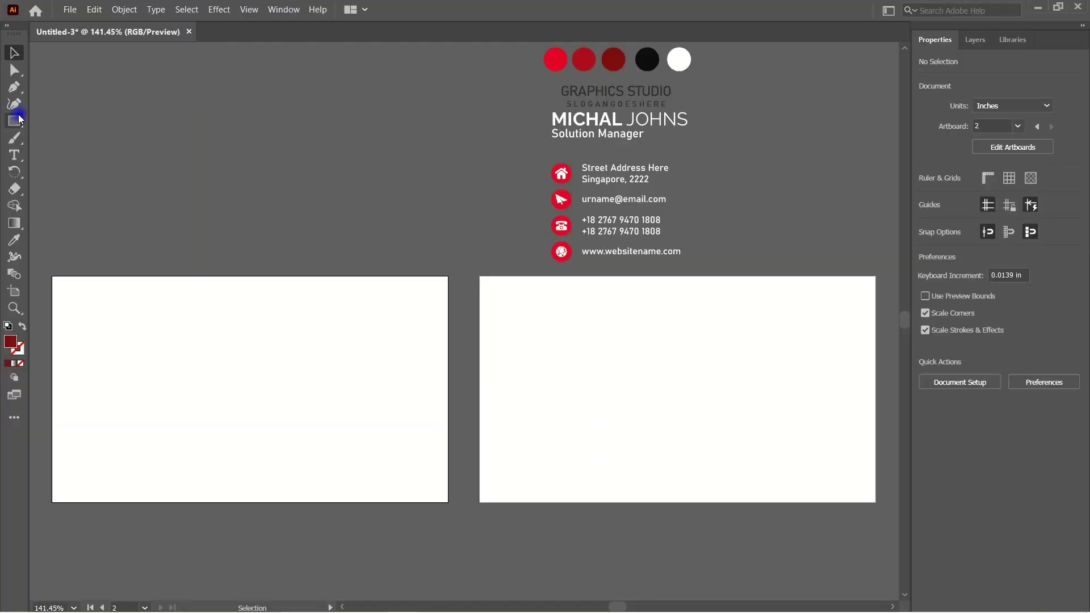
Draw a dark red 3.5 × 2 in rectangle covering the whole first artboard.
drag(19, 119, 68, 120)
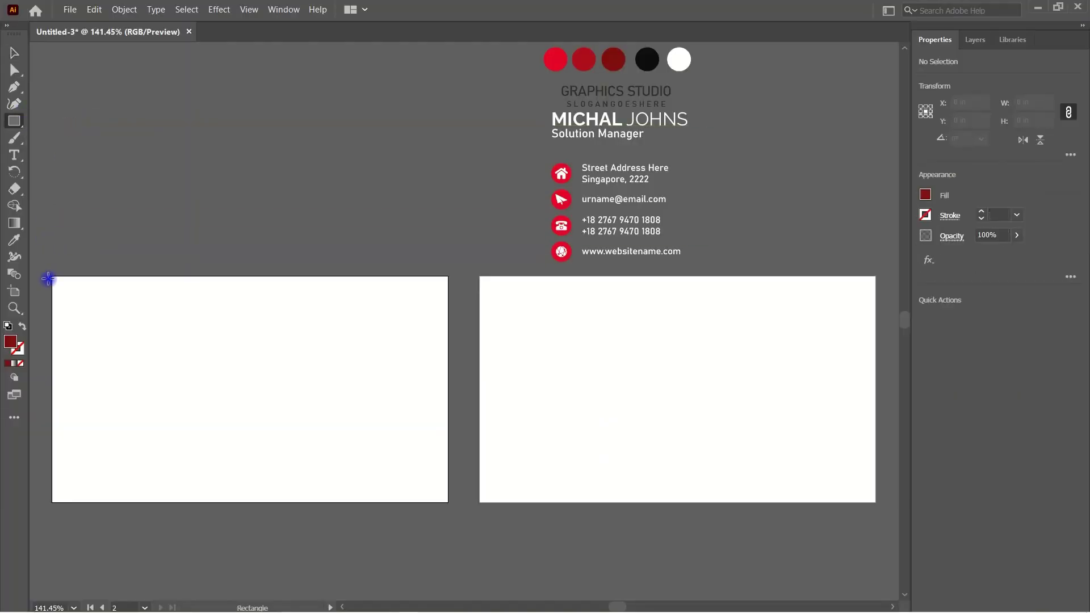
drag(52, 276, 448, 501)
click(14, 53)
click(329, 219)
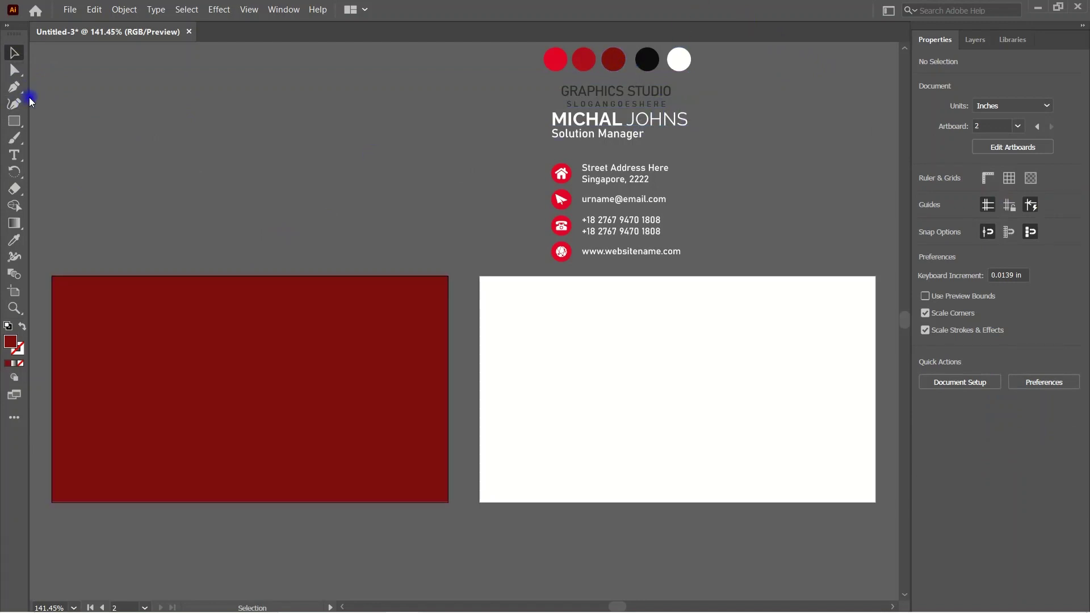
Draw a closed Pen shape about 2.04 in wide over the rectangle's right part, with a wavy left edge and full card height.
click(14, 86)
click(448, 276)
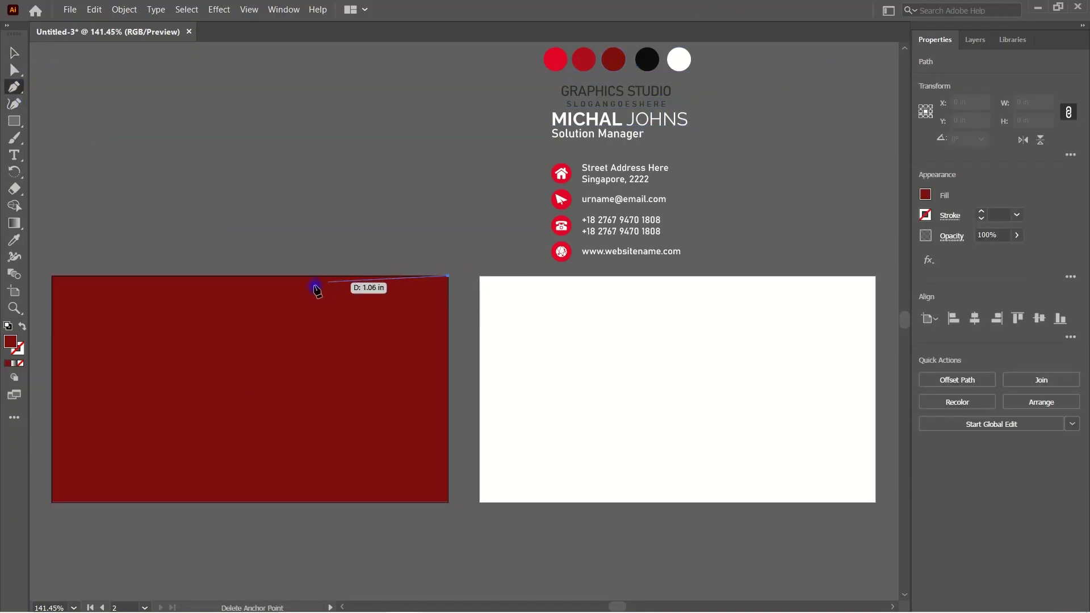
click(231, 276)
drag(289, 355, 344, 462)
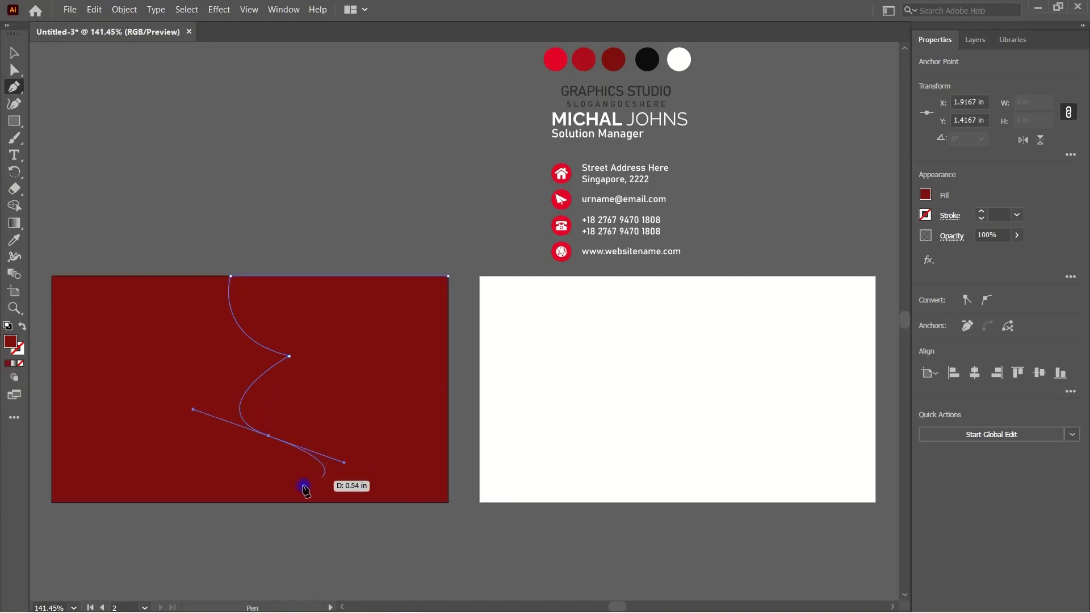
drag(217, 502, 224, 448)
click(448, 502)
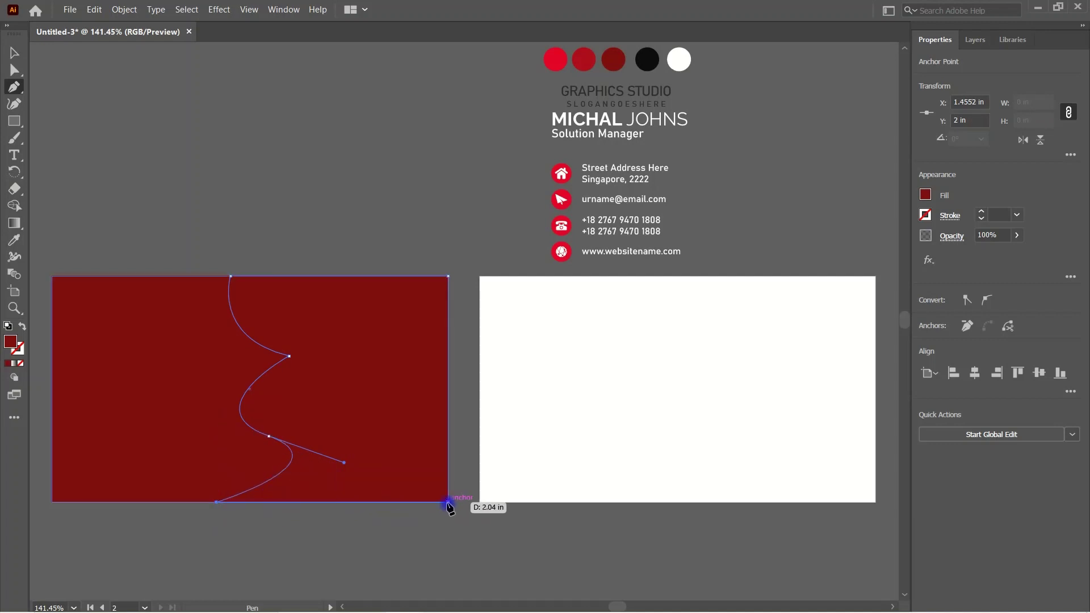
click(448, 276)
Reshape the shape's wavy left edge with the Curvature tool into several rounded bulges, widening the shape to about 2.08 in.
key(shift+grave)
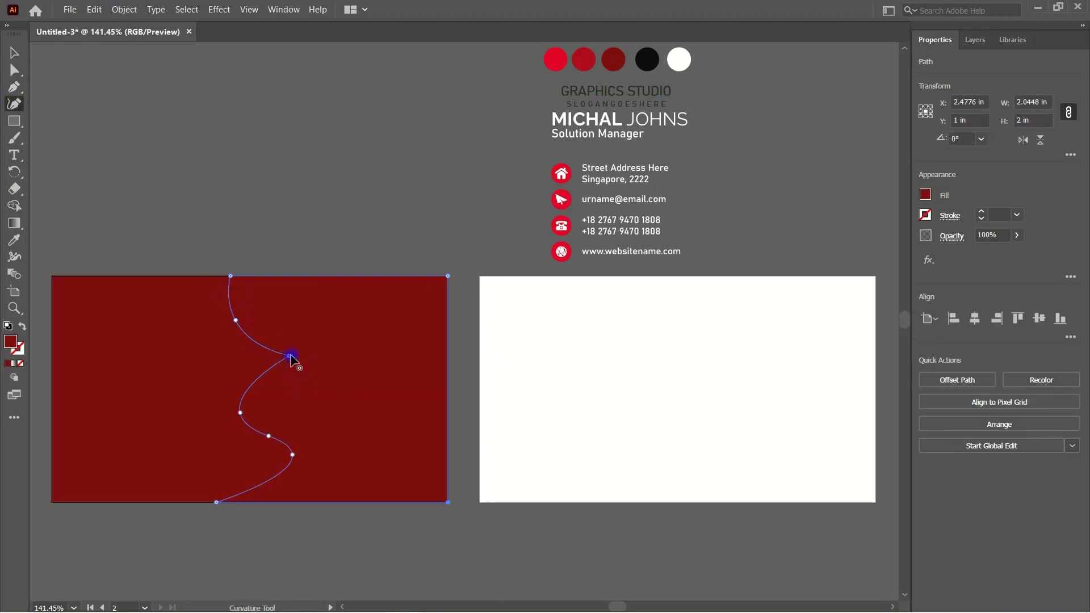
drag(241, 413, 257, 406)
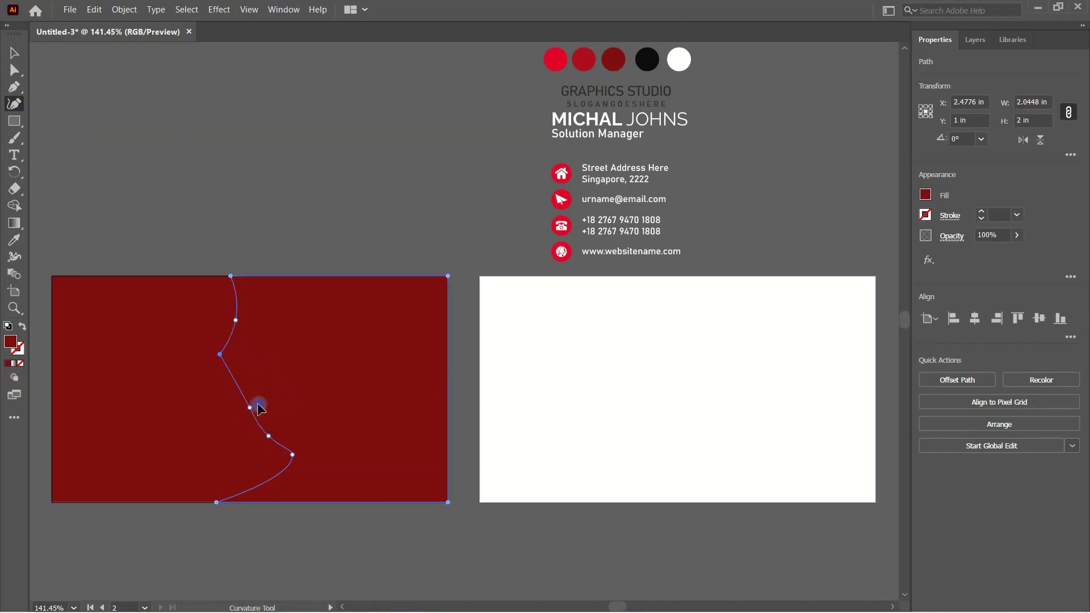
drag(220, 347, 240, 319)
drag(267, 403, 258, 396)
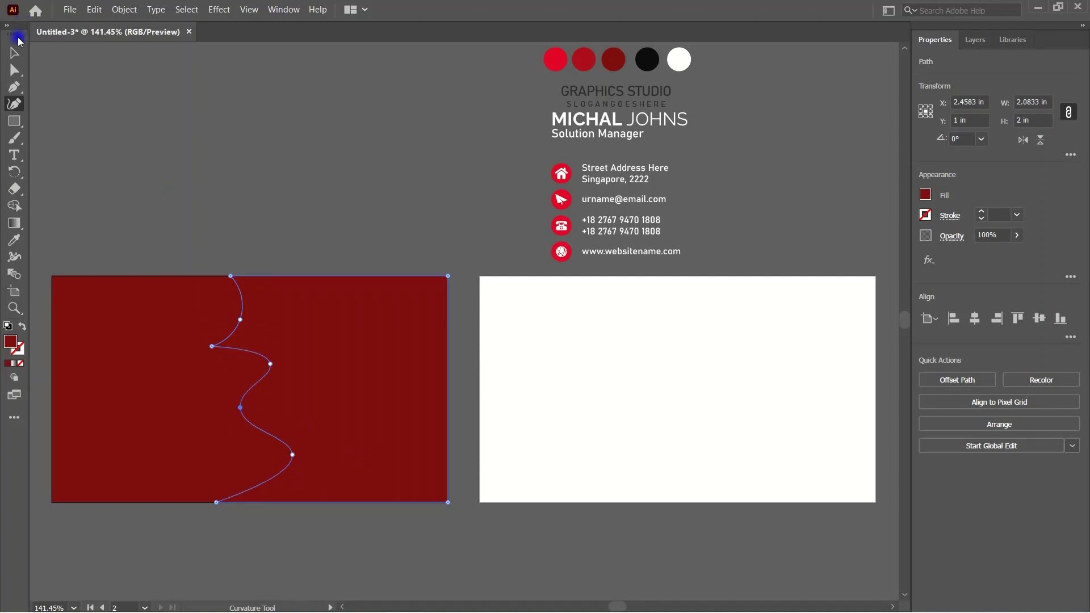
key(v)
Fill the wavy shape with the bright red sampled from the first colour circle above the artboards.
key(i)
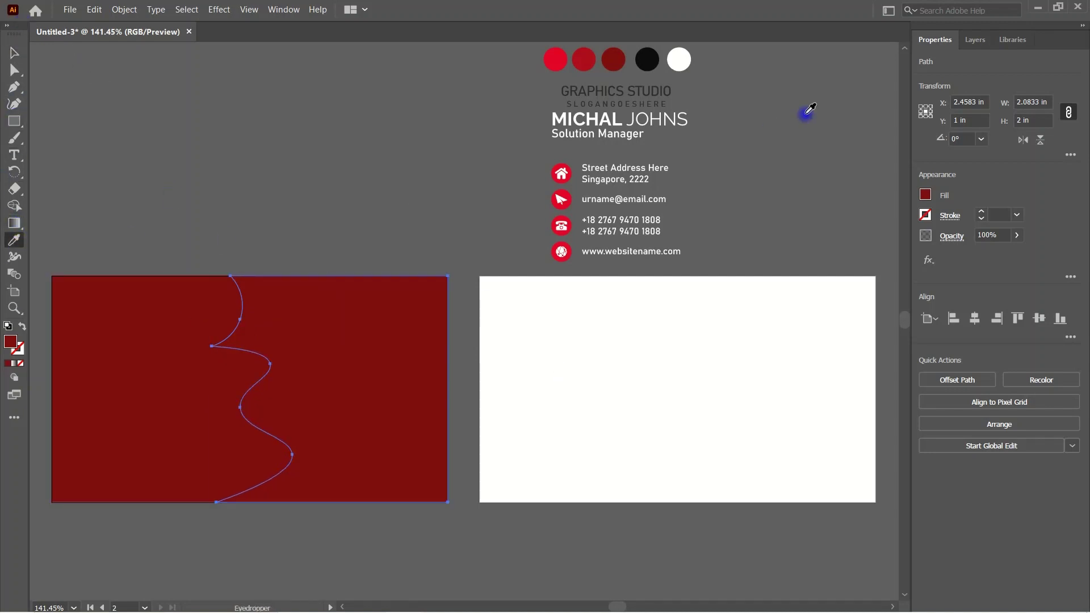
click(581, 62)
click(610, 62)
click(562, 59)
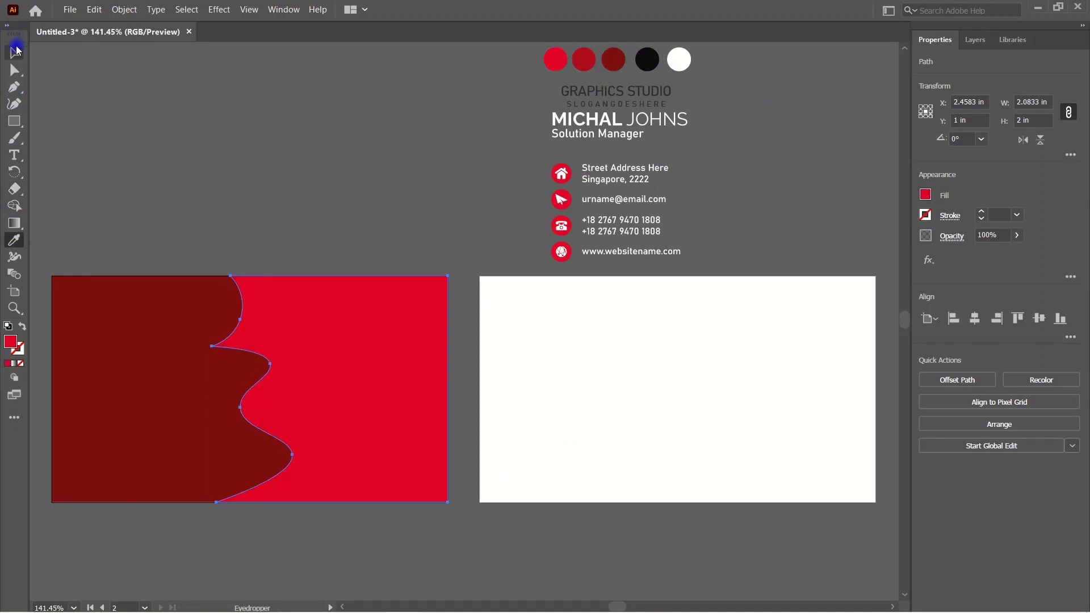
key(v)
Apply a black Drop Shadow to the wavy shape with Darken mode, 53% opacity, zero offsets and 0.125 in blur.
click(219, 10)
mouse_move(340, 194)
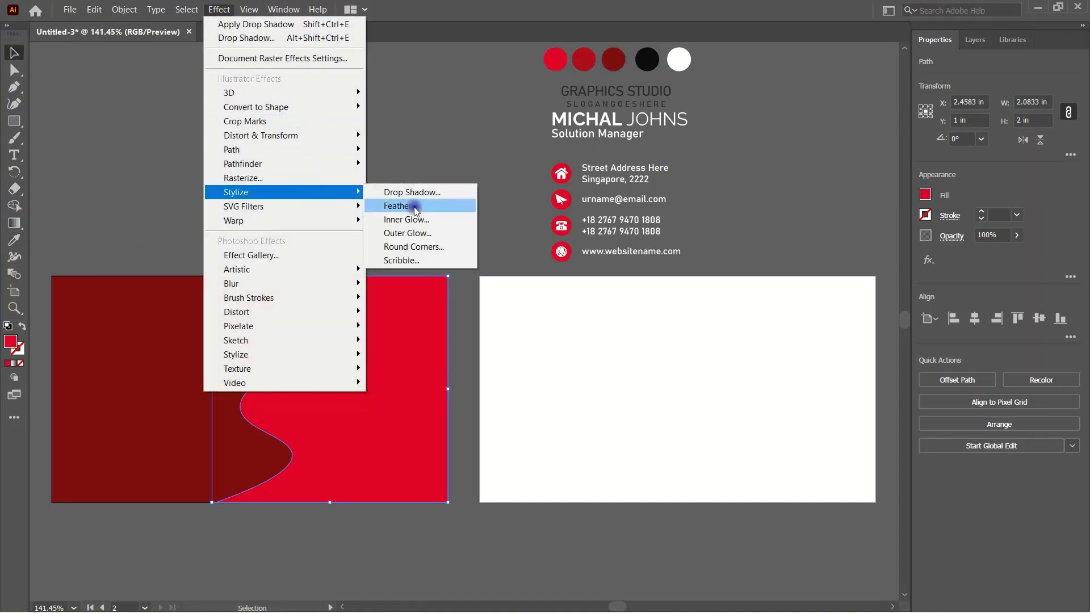
click(420, 196)
click(745, 130)
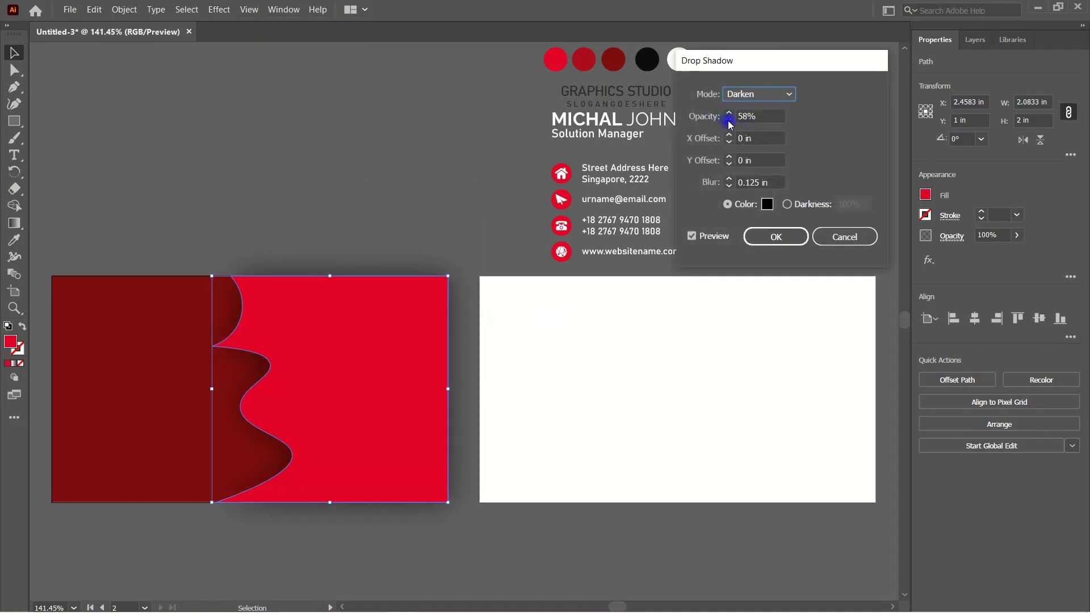
click(729, 121)
click(729, 120)
click(776, 237)
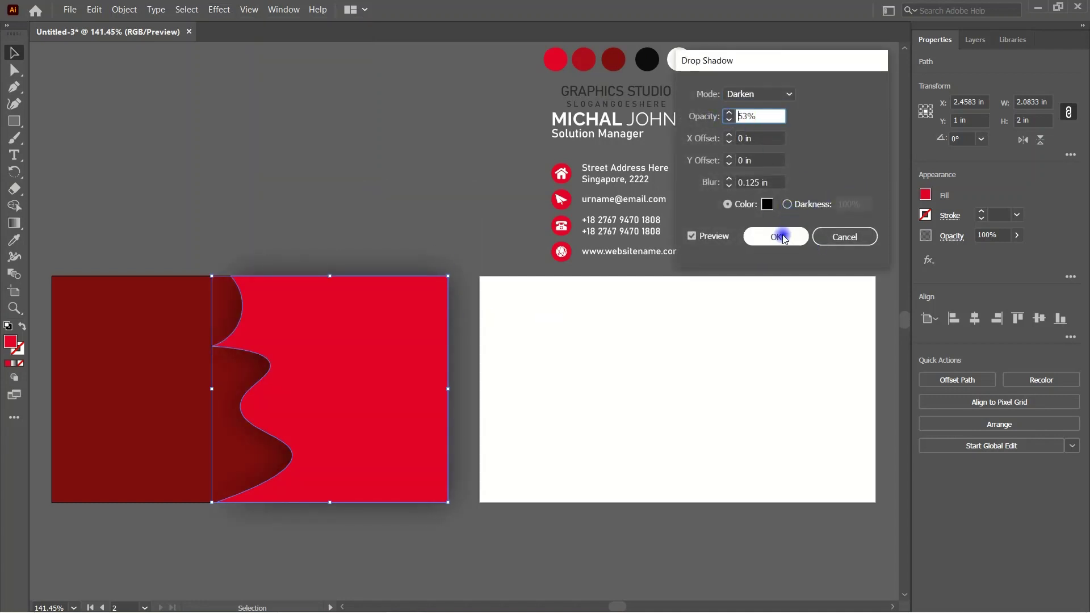
click(339, 190)
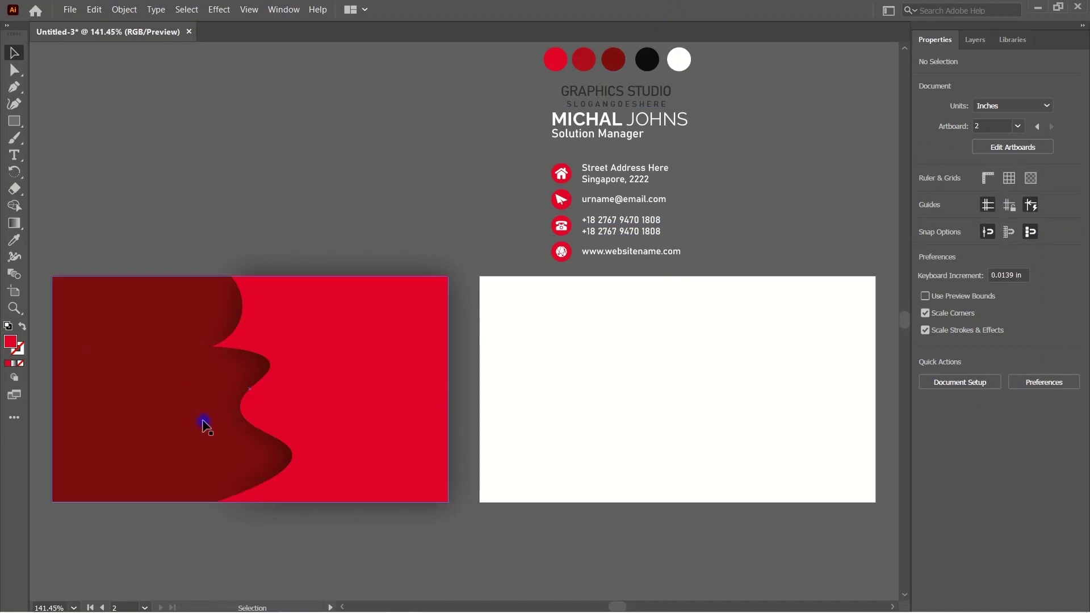
Recolour the wavy shape with the medium red sampled from the second colour circle, keeping its drop shadow.
click(308, 352)
click(20, 246)
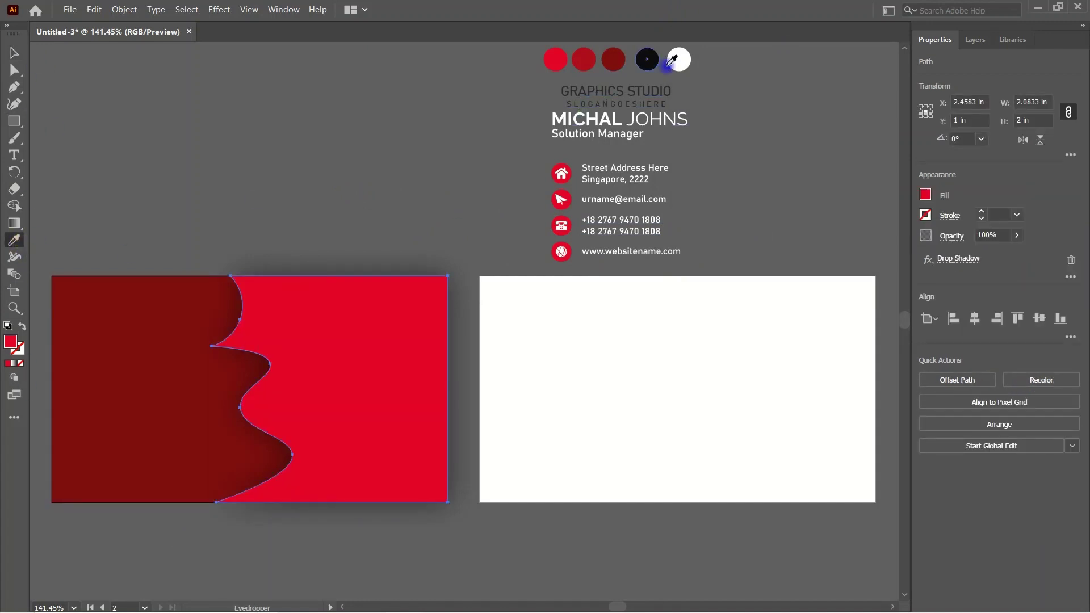
click(681, 65)
click(613, 61)
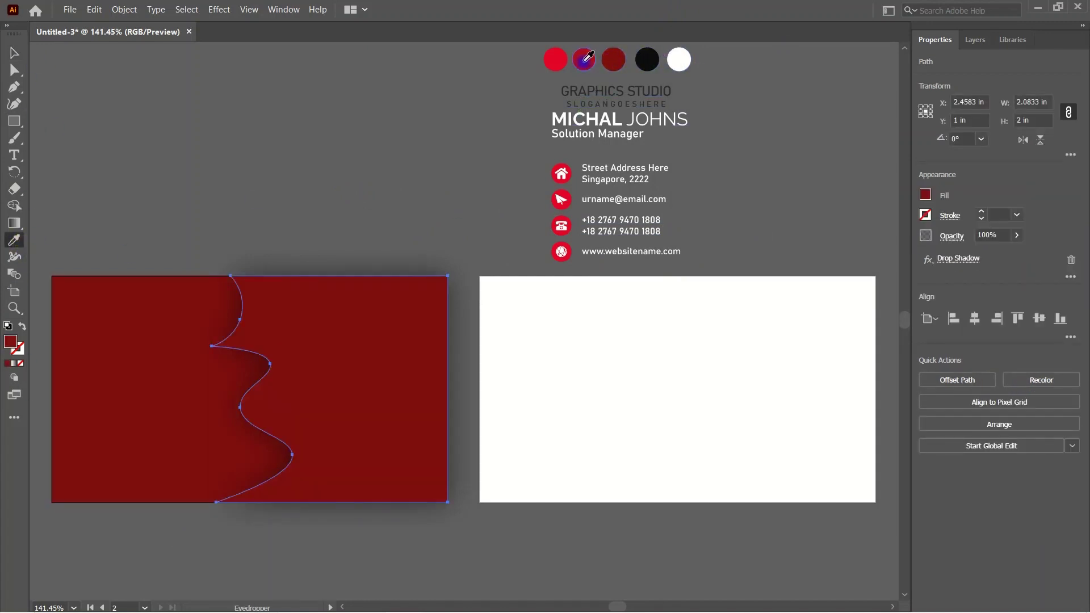
click(584, 62)
click(15, 56)
click(802, 492)
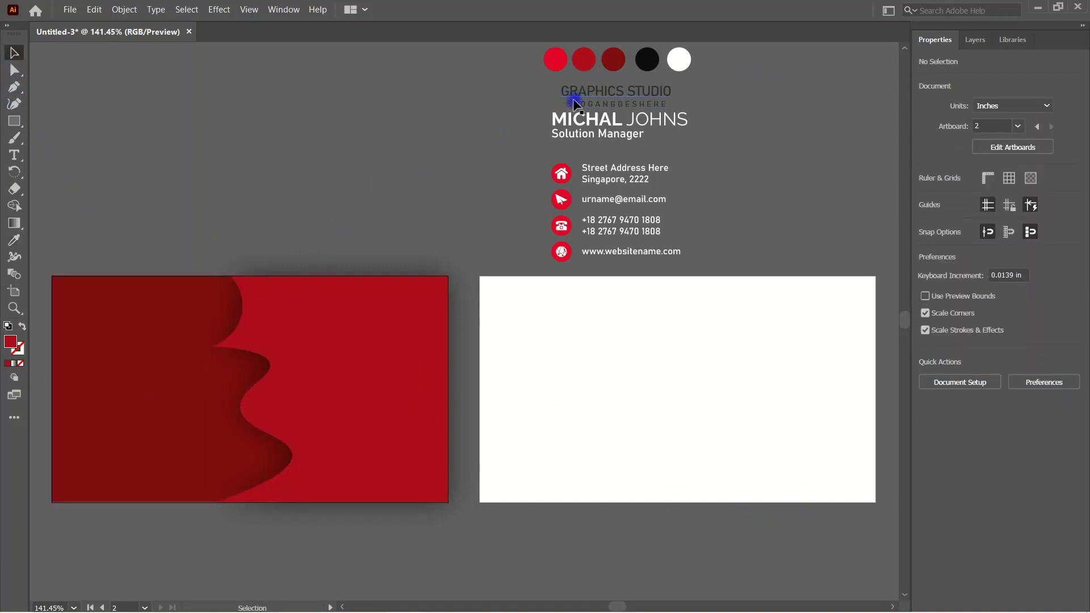
Move the name and contact details group onto the card's lighter red area and bring it to the front.
drag(575, 103, 259, 204)
right_click(317, 224)
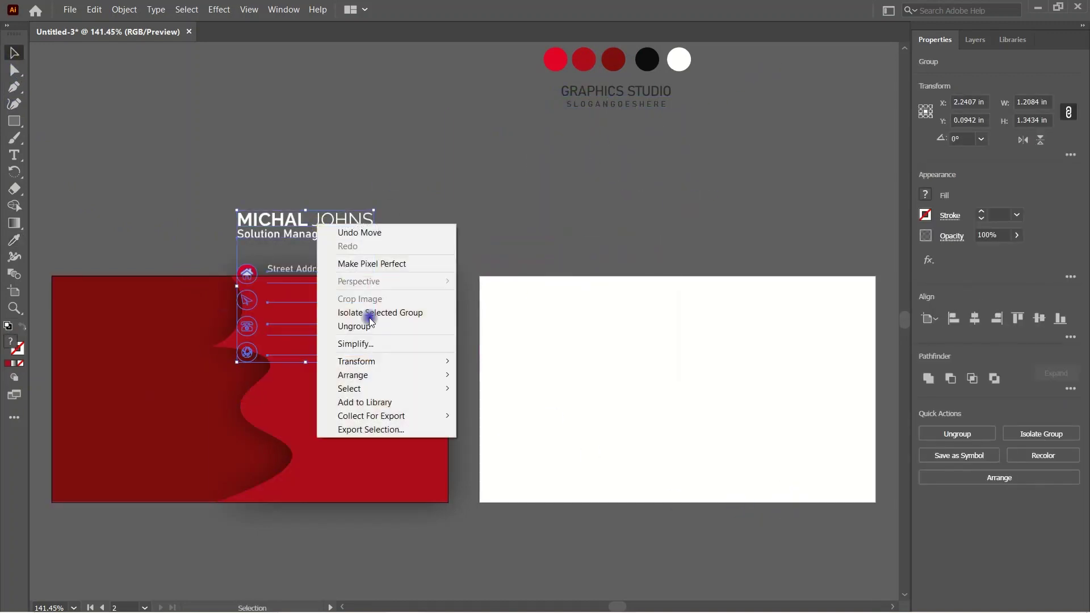
mouse_move(433, 372)
click(505, 375)
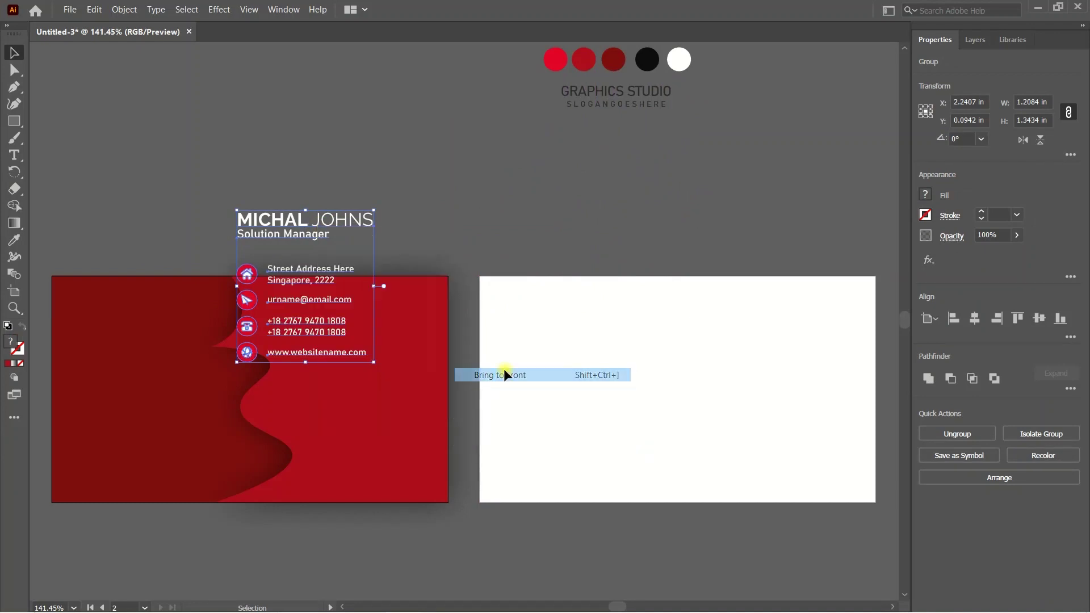
drag(315, 324, 374, 349)
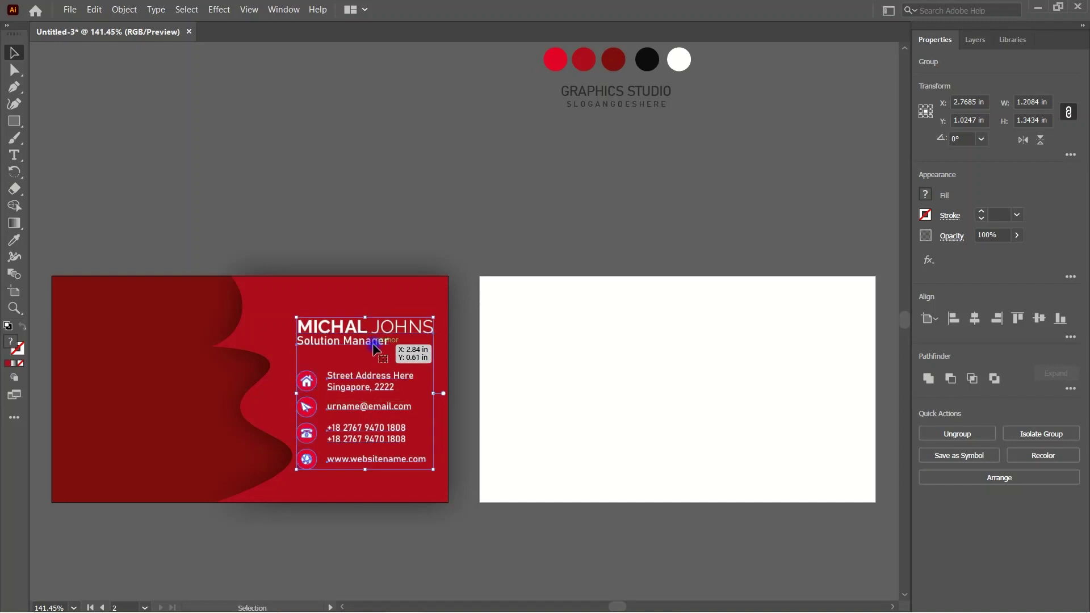
click(518, 216)
Move the company name and slogan texts onto the card's dark red area and bring them to the front.
click(609, 93)
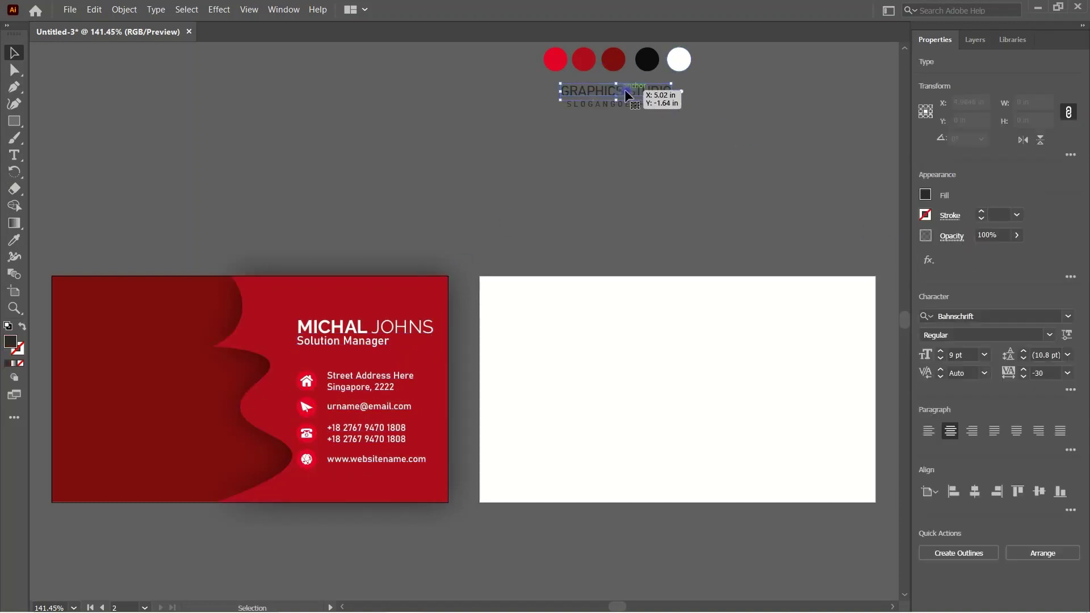
drag(609, 96, 168, 369)
right_click(169, 368)
click(234, 466)
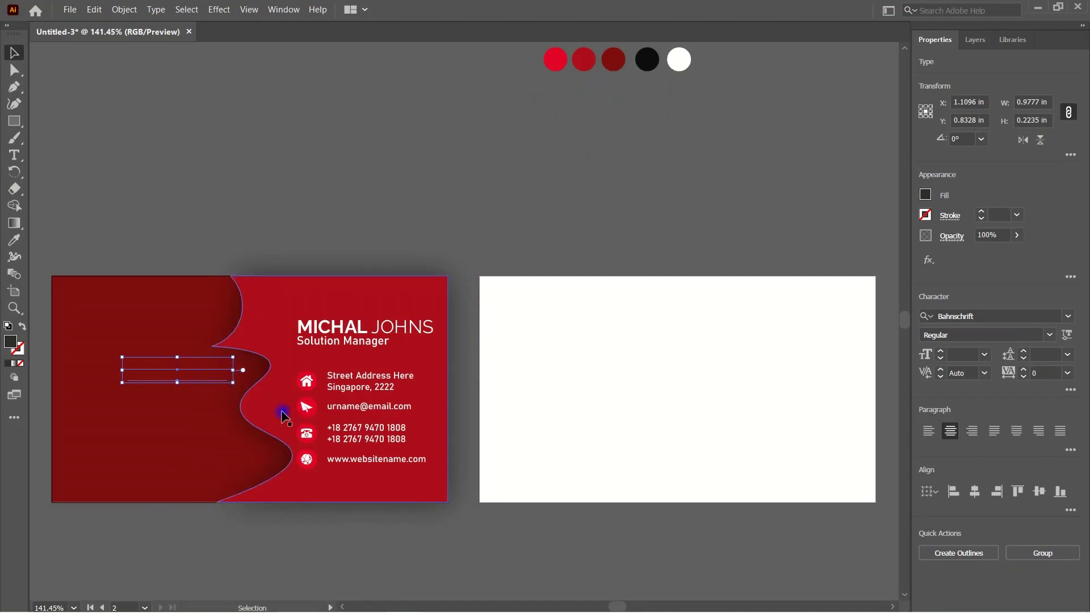
right_click(287, 392)
mouse_move(392, 307)
click(463, 308)
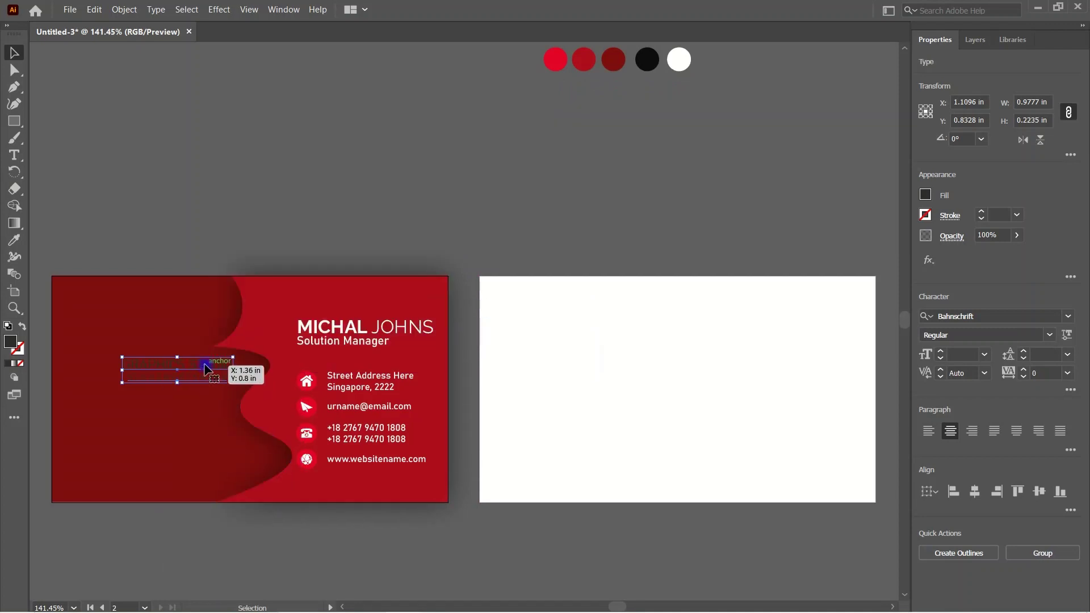
drag(165, 369, 130, 397)
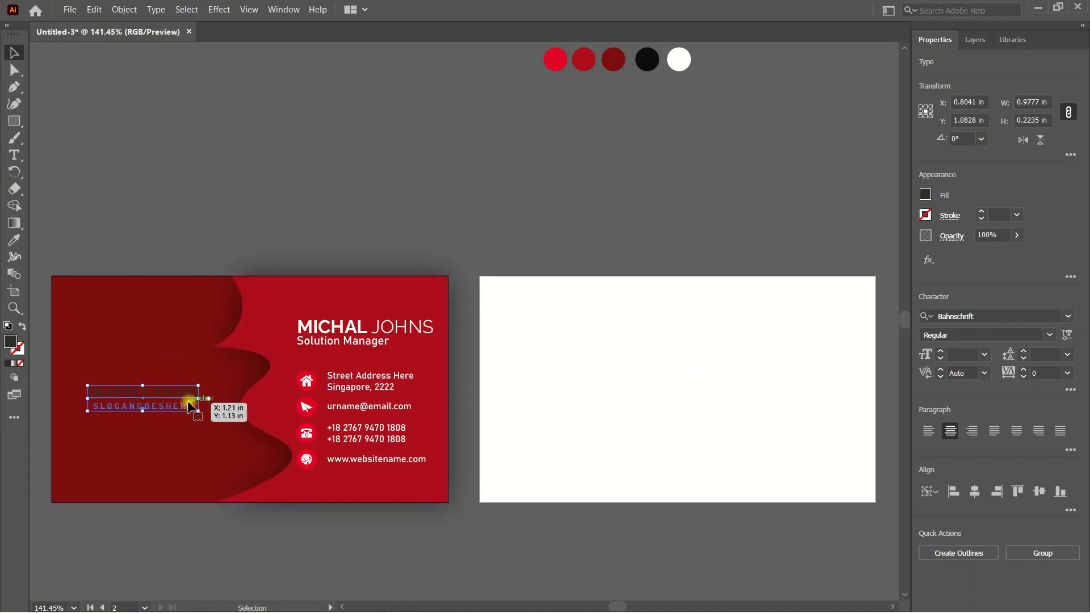
Colour all the characters of the SLOGANGOESHERE line white and set their opacity to 73%.
double_click(191, 407)
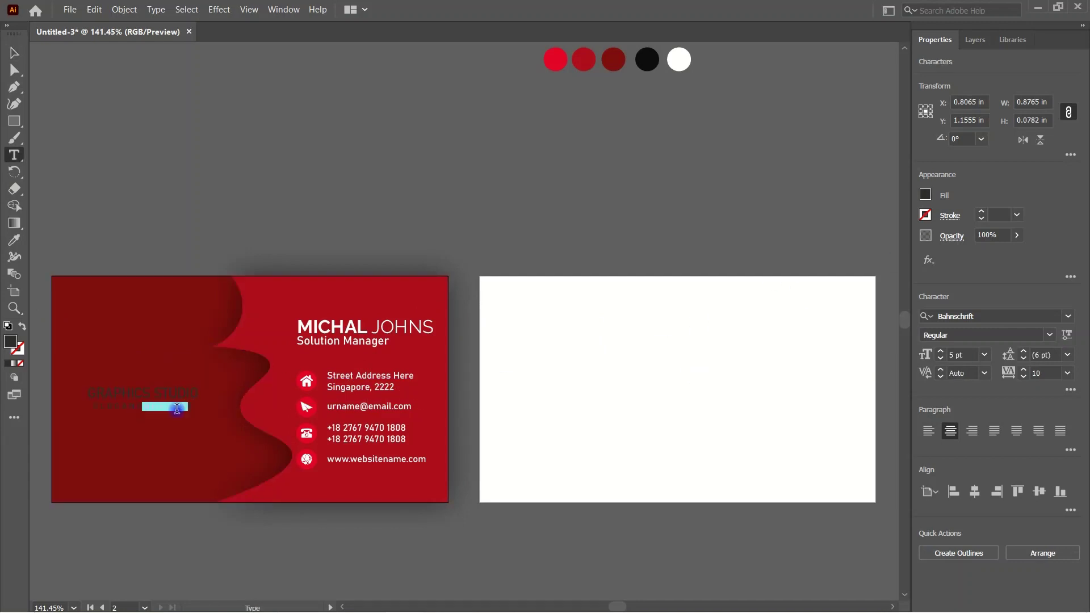
drag(156, 410, 81, 392)
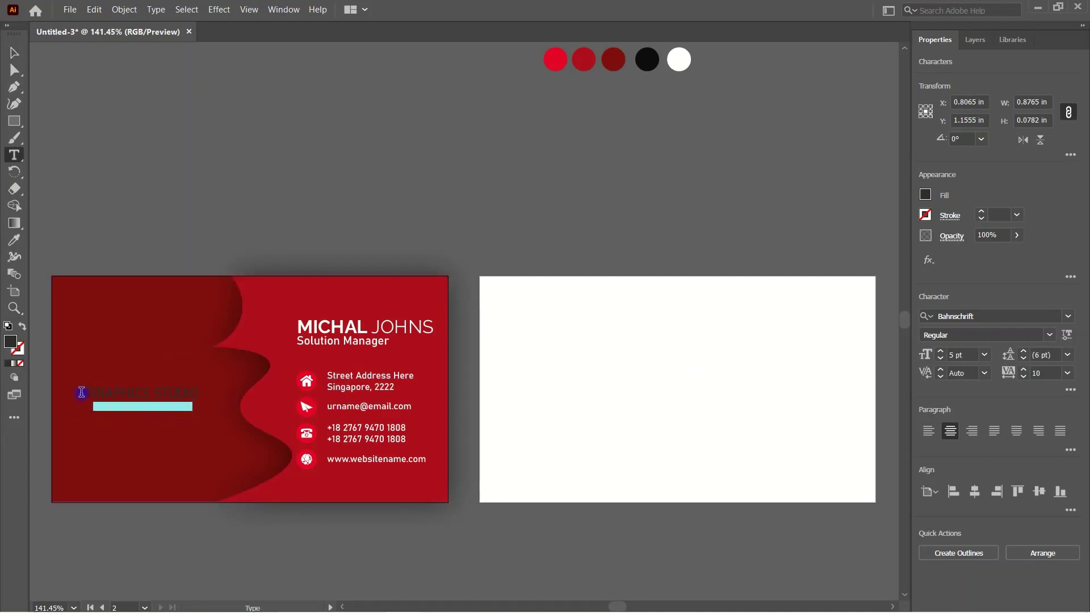
click(925, 195)
click(789, 250)
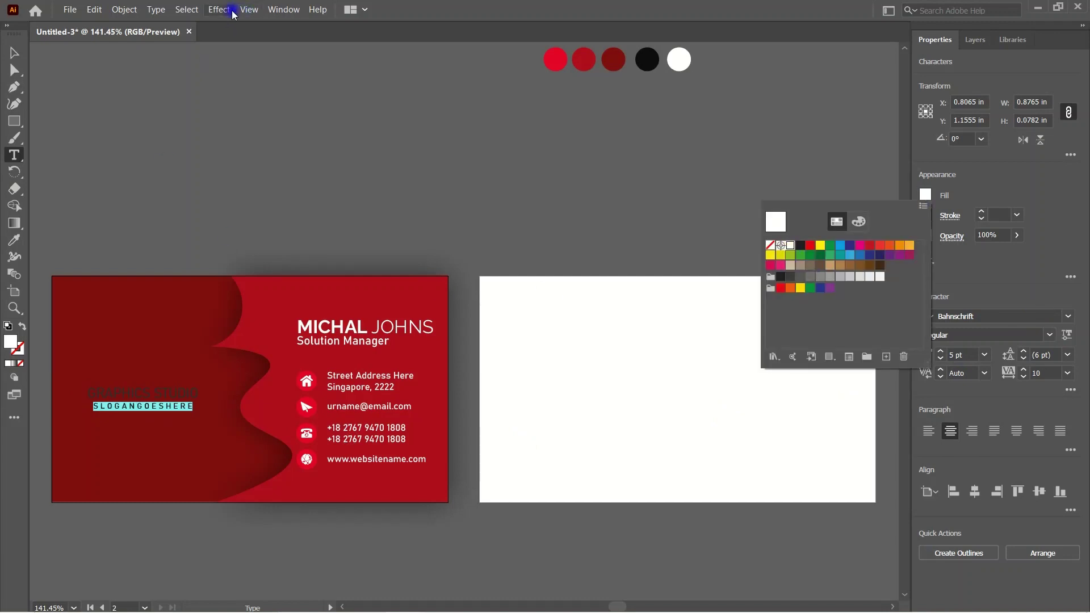
click(294, 12)
click(484, 577)
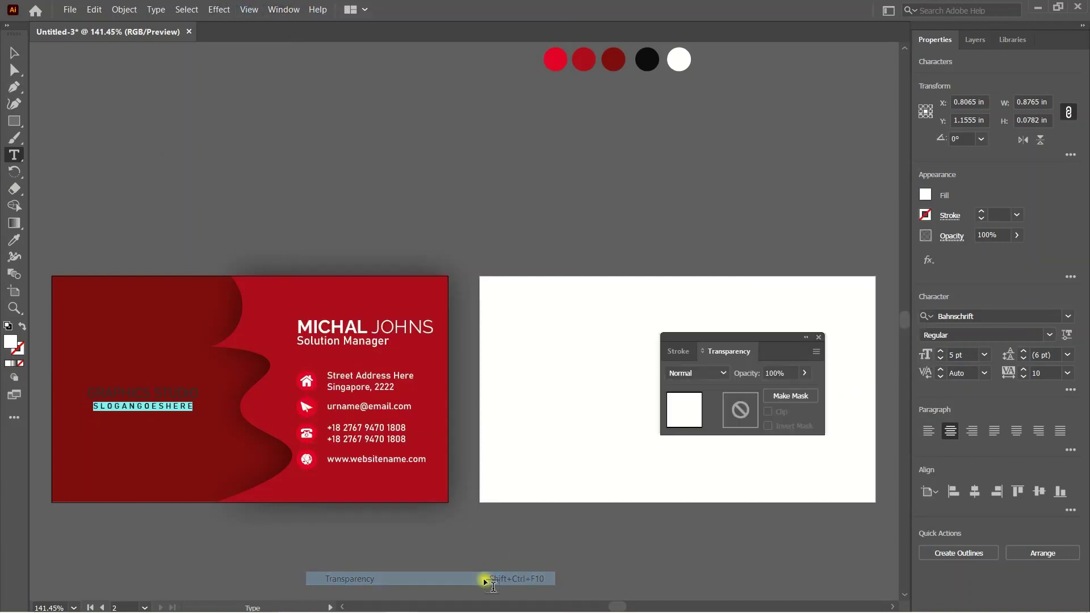
click(804, 372)
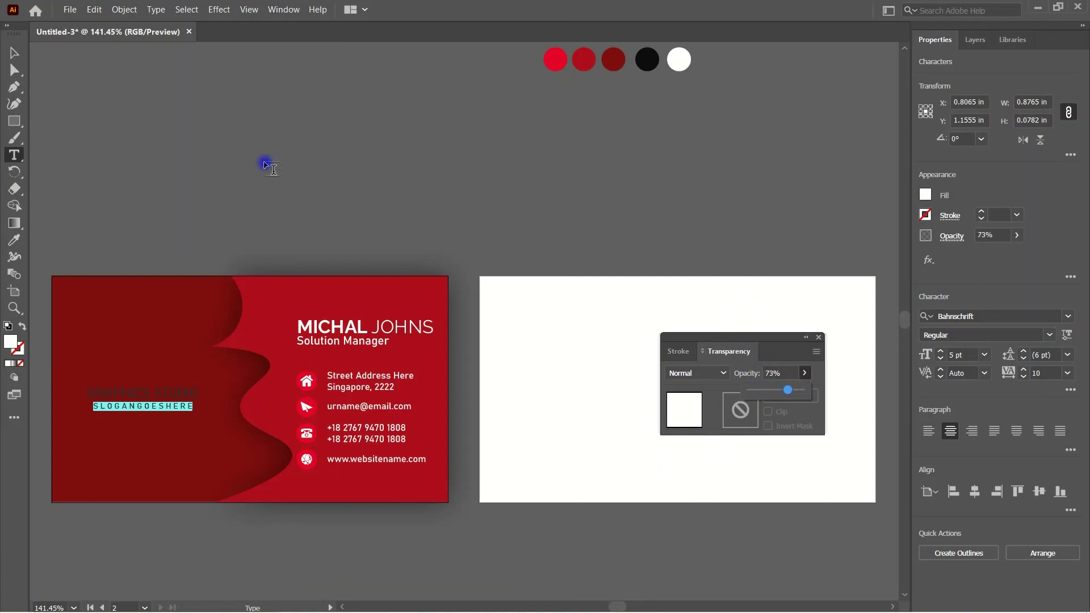
click(29, 60)
key(Escape)
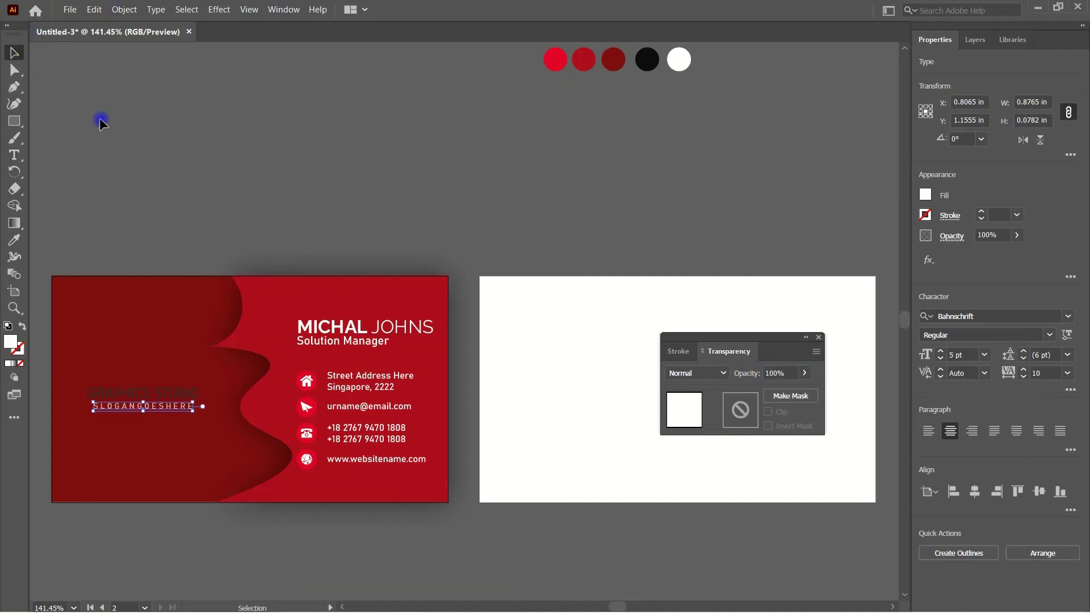
Change the fill of the GRAPHICS STUDIO text to white.
click(110, 341)
click(162, 390)
click(925, 195)
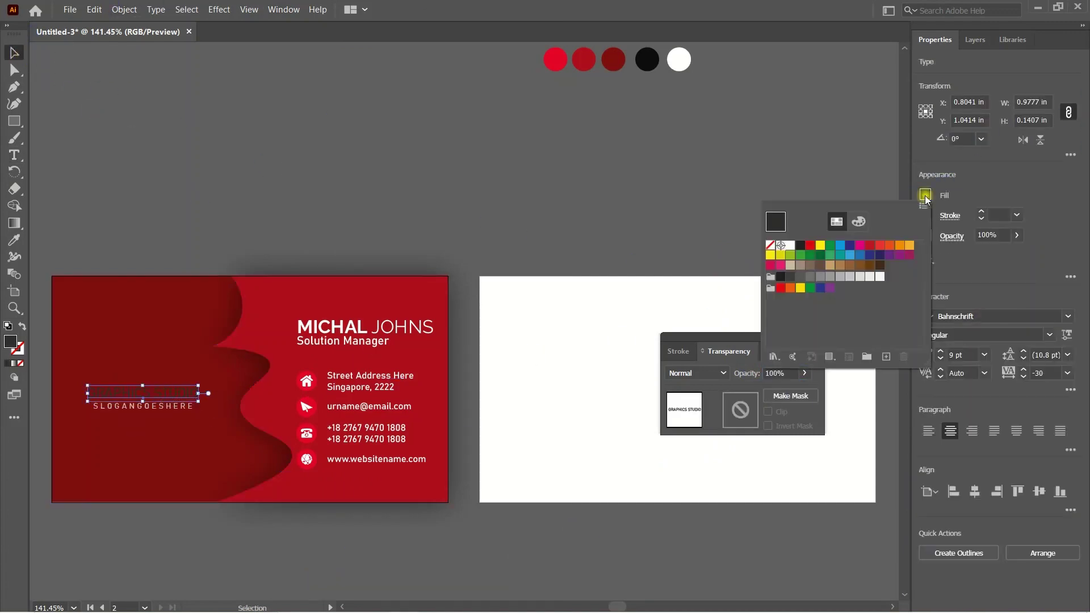
click(790, 247)
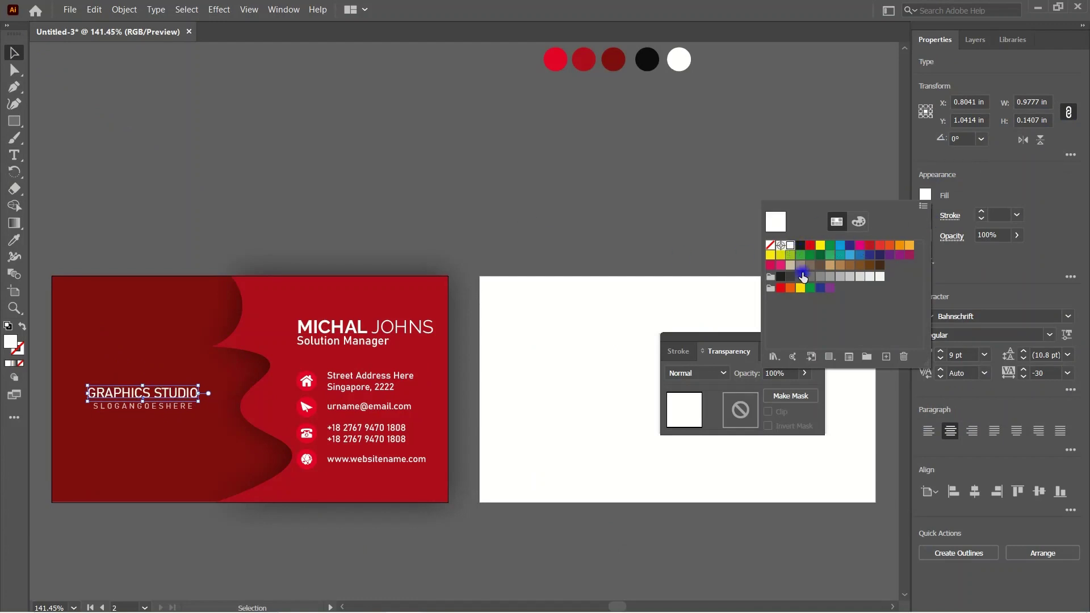
Recolour the first card's dark red background rectangle by sampling the white palette circle above the cards.
click(639, 153)
click(647, 62)
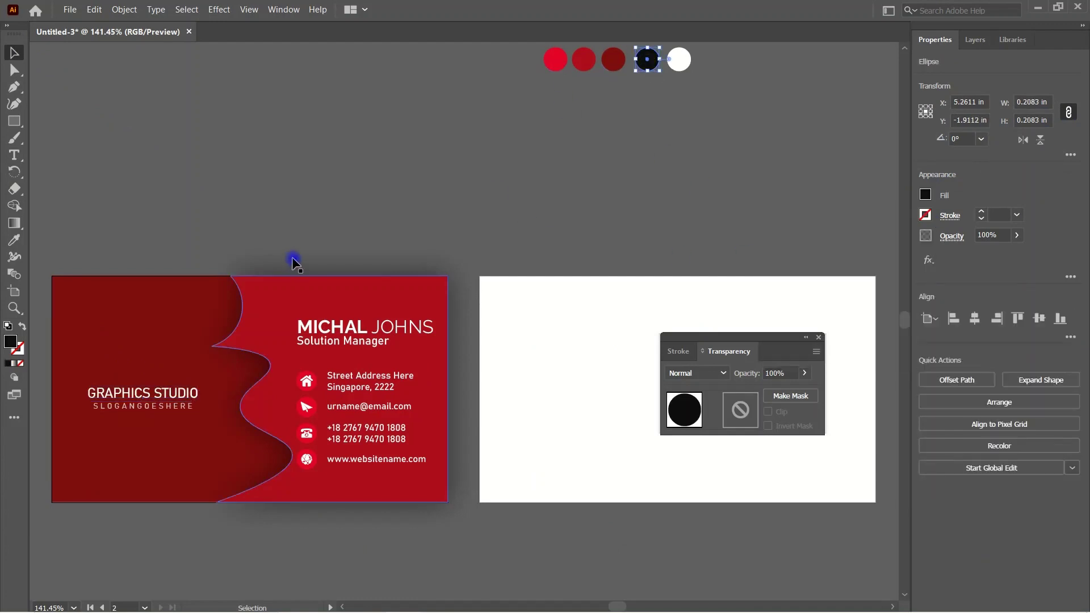
click(729, 60)
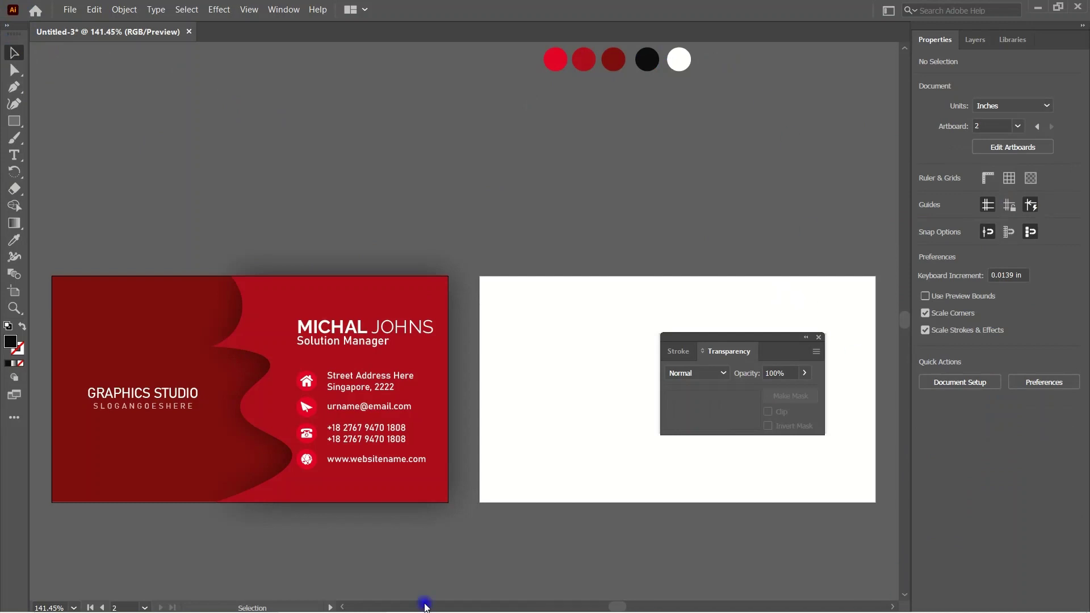
click(224, 455)
key(i)
click(647, 60)
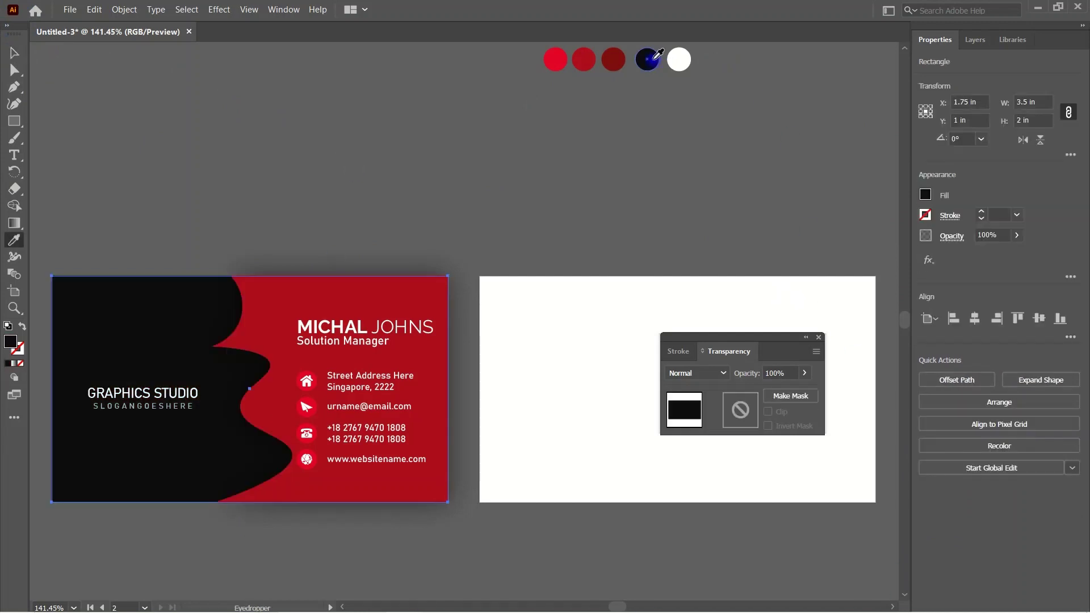
click(684, 57)
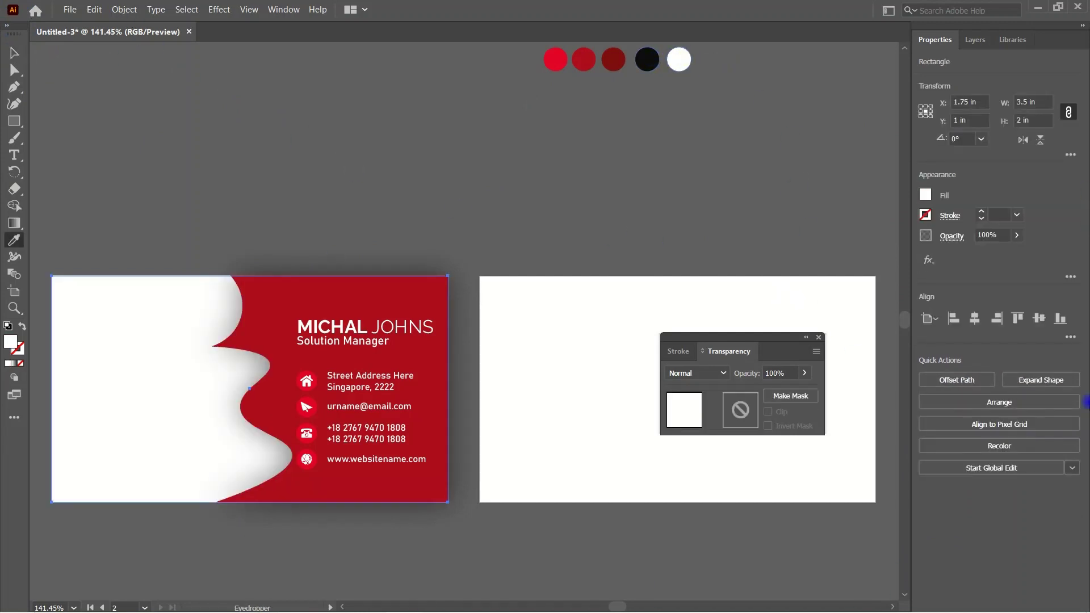
click(8, 56)
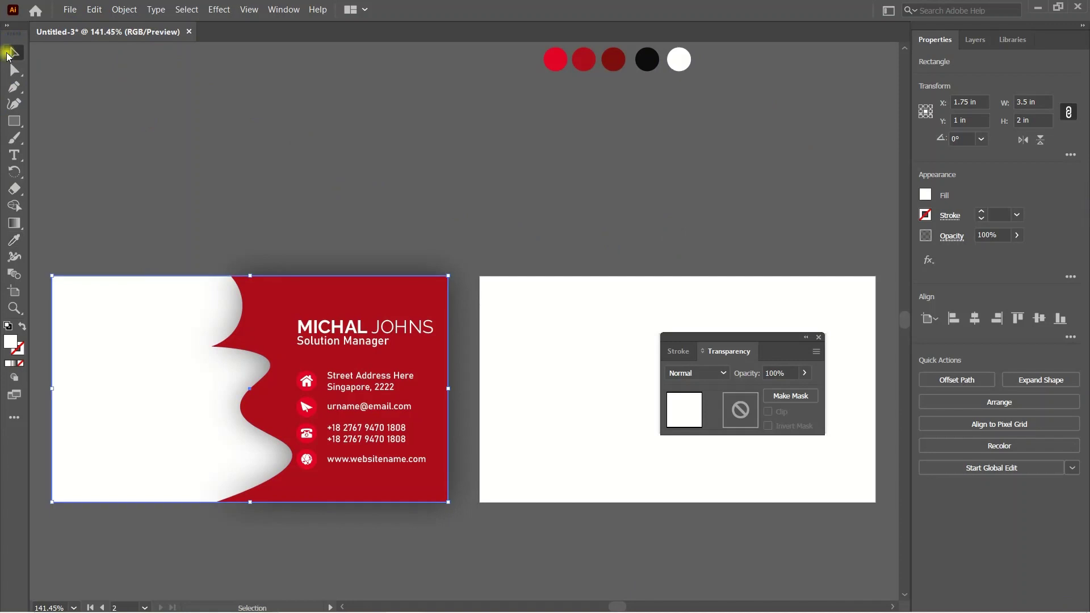
Fill the GRAPHICS STUDIO and SLOGANGOESHERE texts with the black swatch.
click(163, 319)
drag(70, 298, 205, 492)
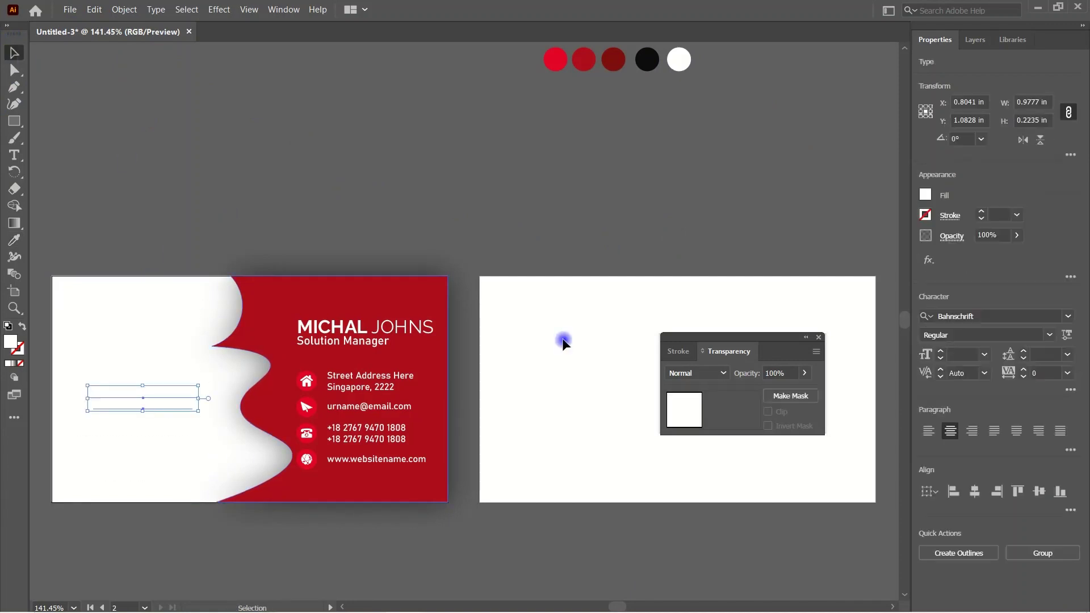
click(925, 195)
click(794, 242)
click(294, 198)
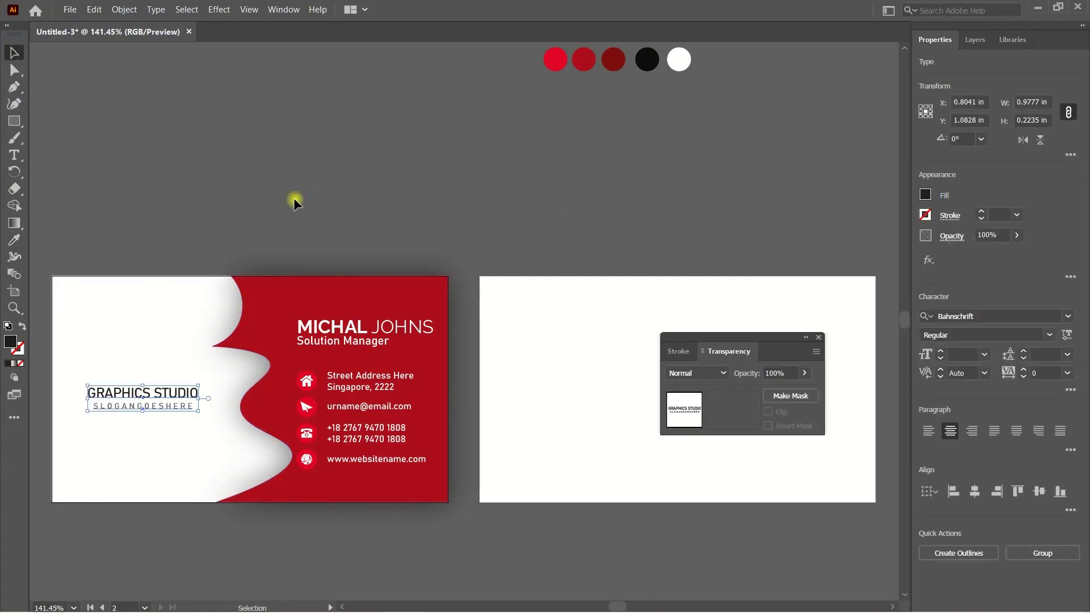
Reposition the company name and slogan on the white area and justify both with the last line centred.
mouse_move(187, 392)
mouse_down()
mouse_move(184, 375)
mouse_move(165, 401)
mouse_move(165, 382)
mouse_move(185, 386)
mouse_up()
click(432, 229)
click(262, 263)
shift+click(136, 407)
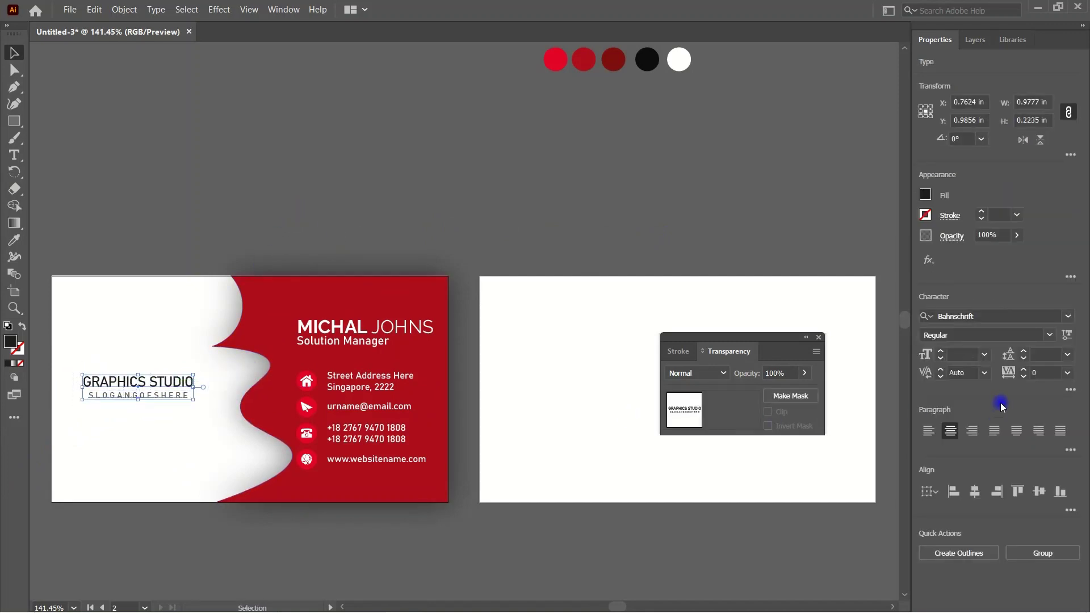
click(1023, 438)
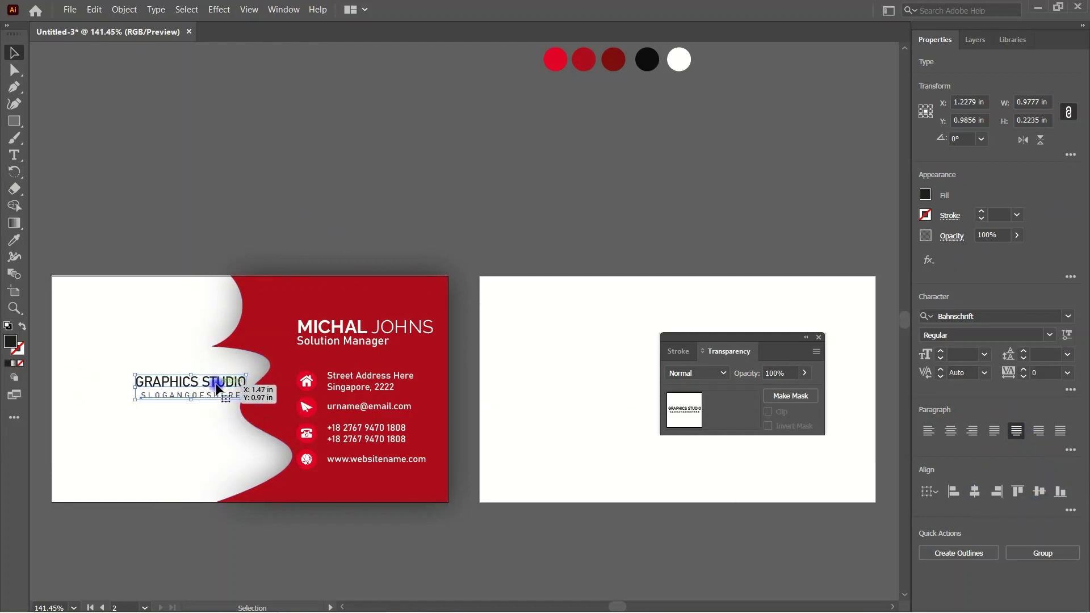
drag(217, 389, 158, 388)
click(518, 508)
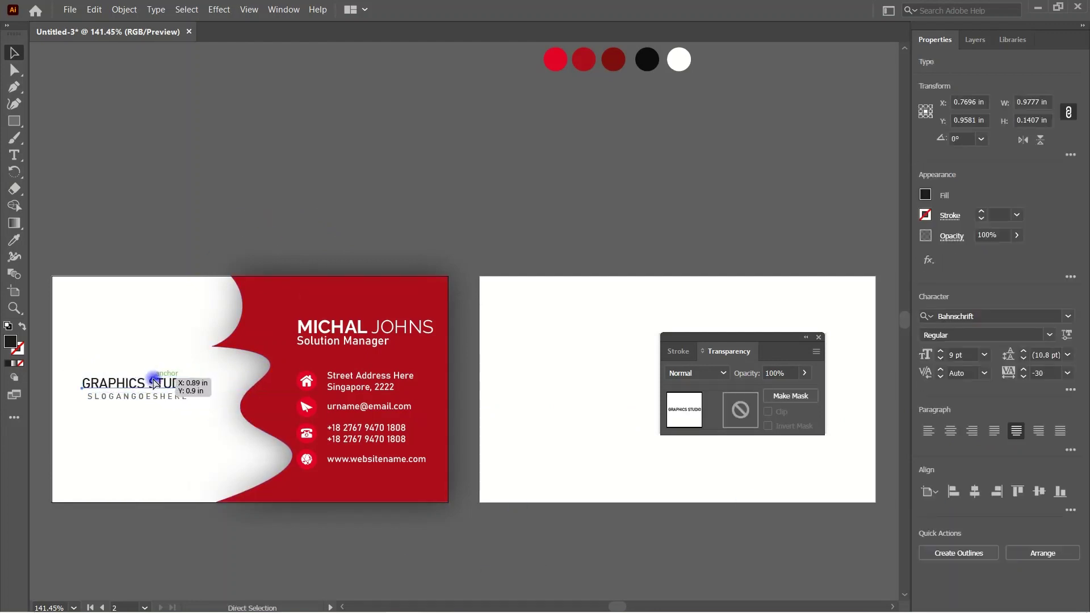
Move the GRAPHICS STUDIO name and its slogan lower on the card's white area.
drag(82, 372, 150, 423)
key(g)
click(14, 52)
click(244, 262)
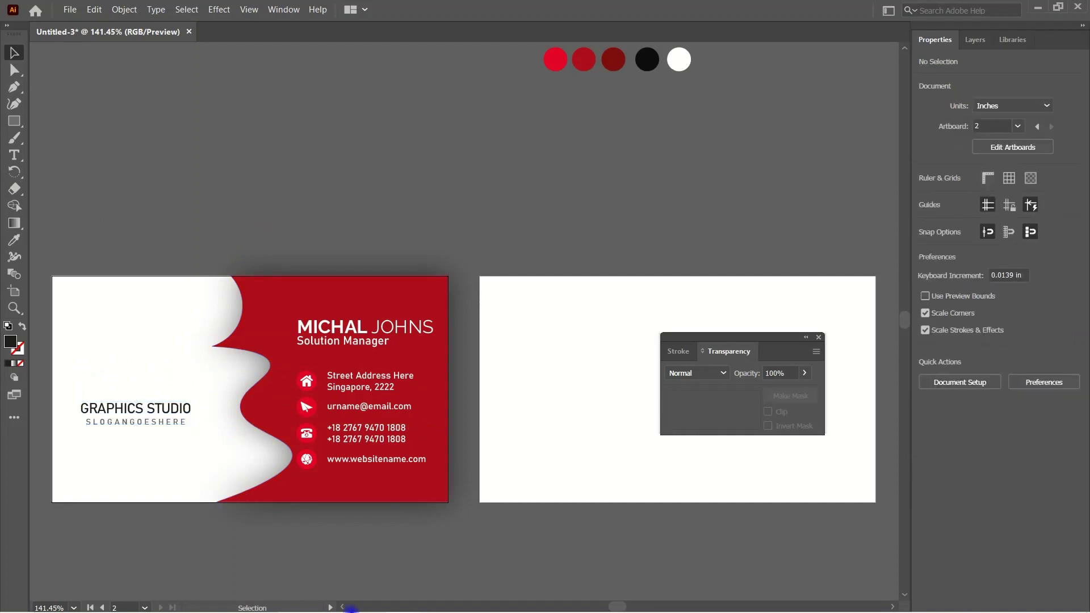
Place the qr-code2 (1) image from the ai file folder on drive D into the business card document.
click(1038, 7)
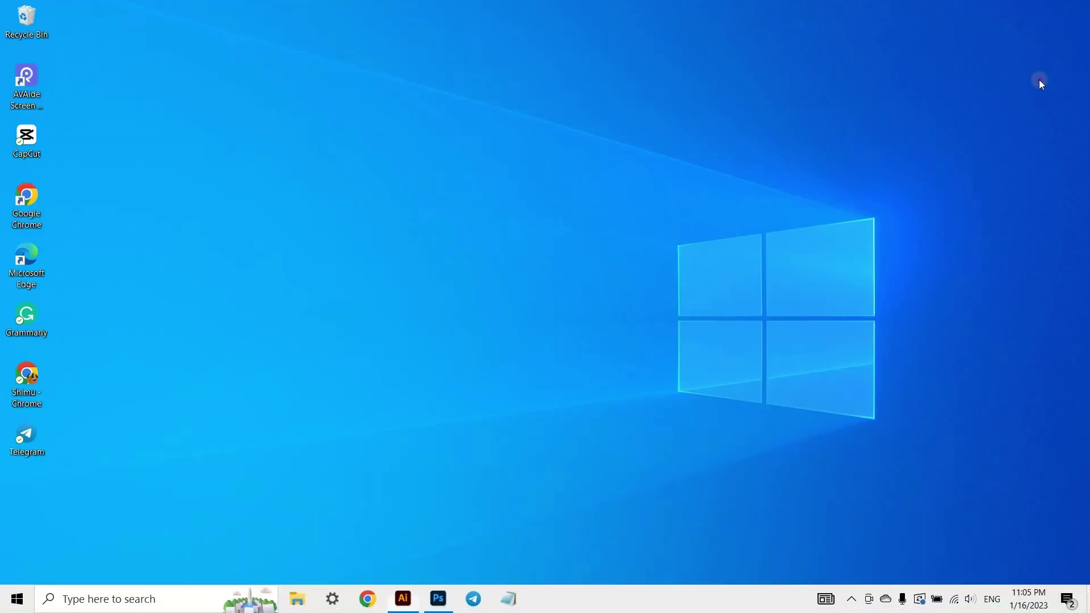
click(299, 599)
double_click(868, 244)
scroll(942, 347, down, 15)
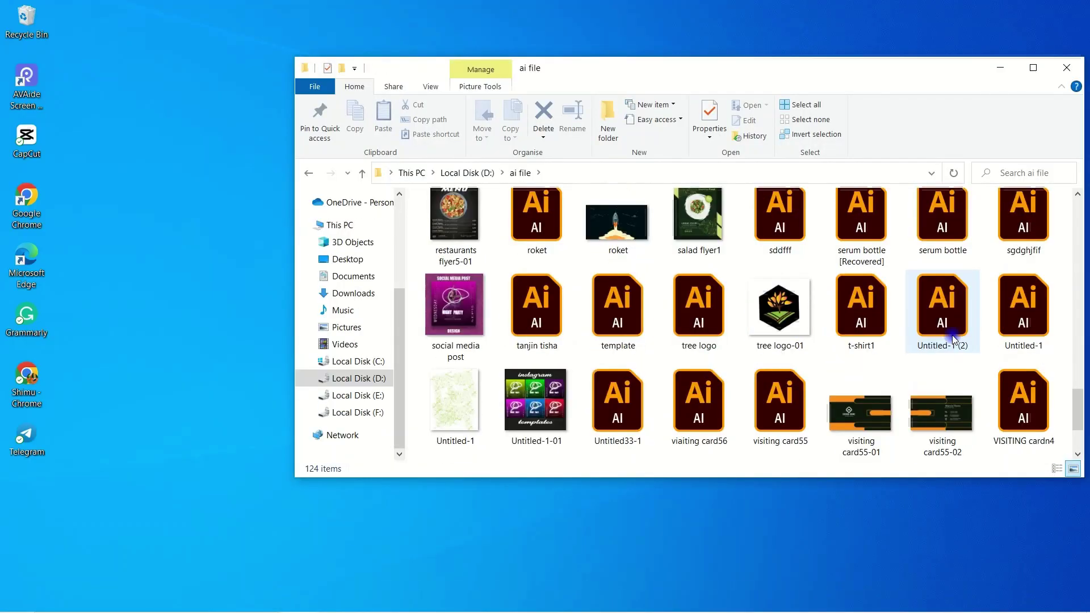
scroll(952, 392, up, 5)
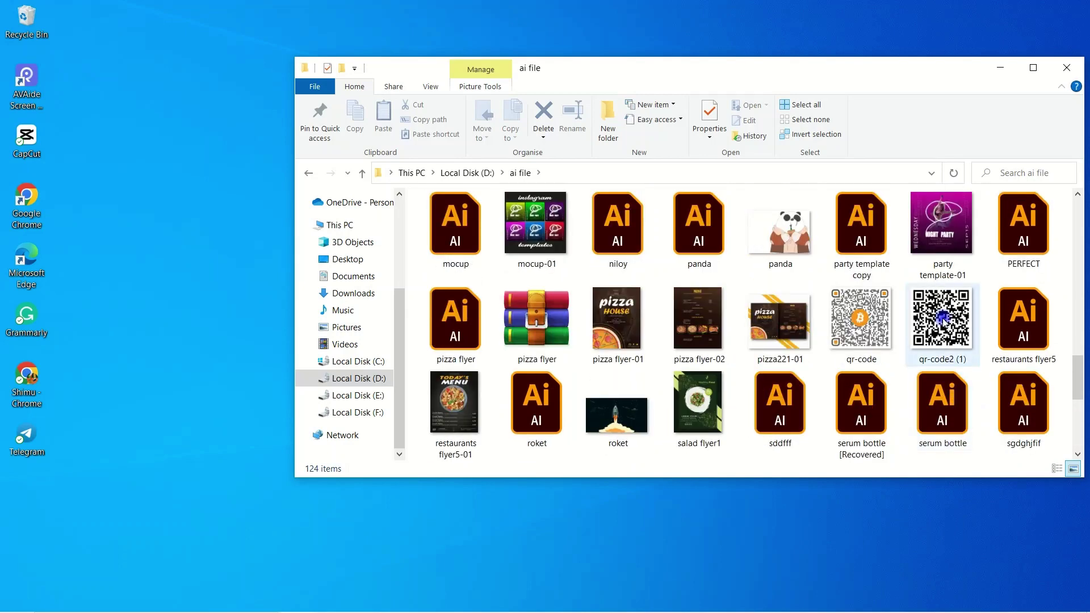
drag(943, 321, 142, 358)
drag(818, 545, 591, 462)
Try to resize the placed QR code by entering a new width and height.
drag(982, 101, 949, 103)
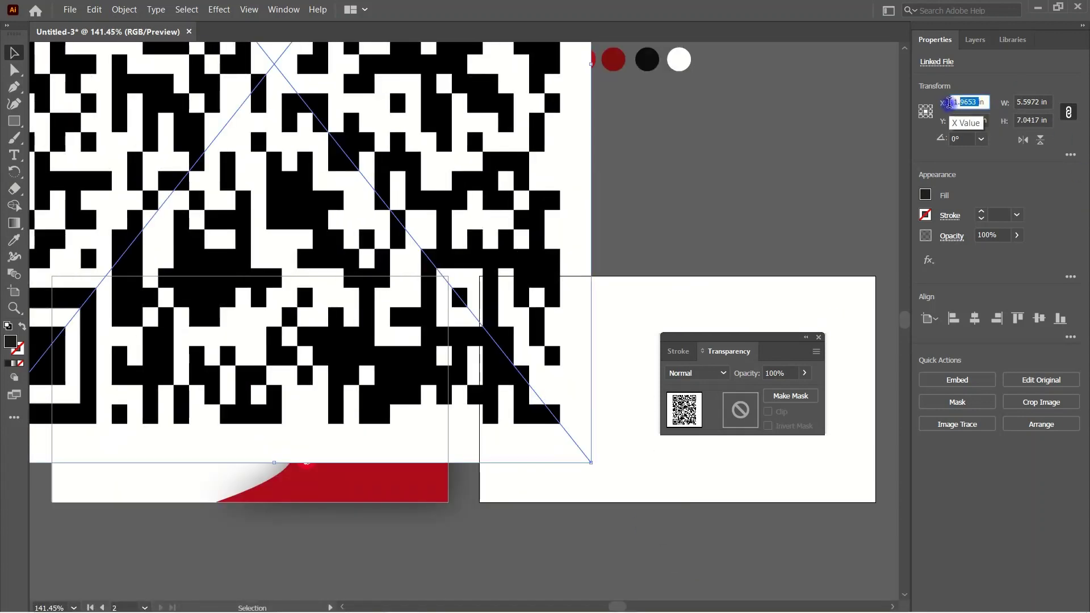
click(1008, 151)
click(1034, 100)
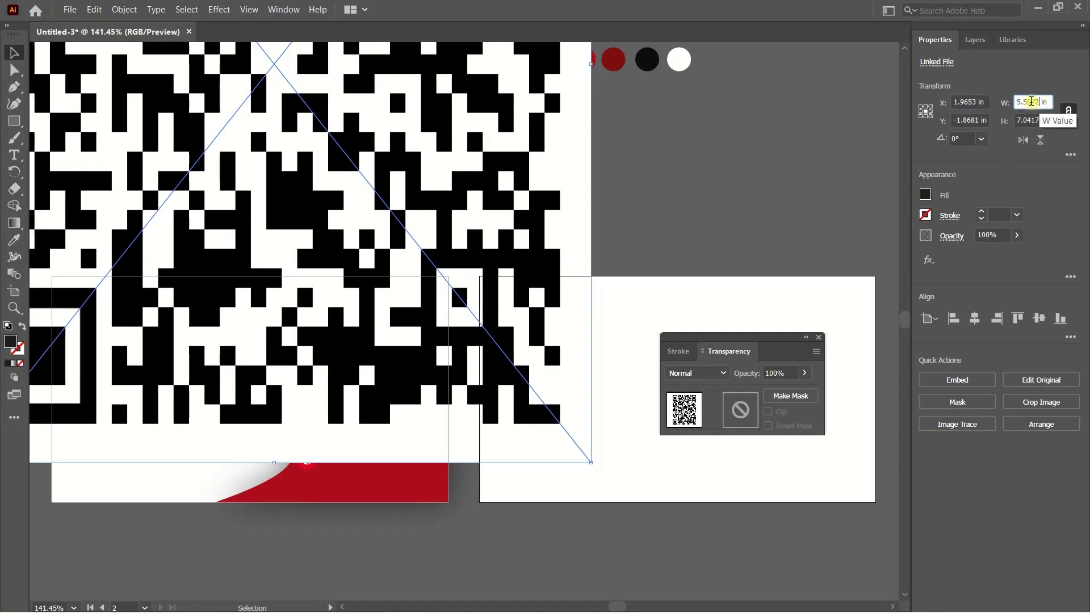
click(1050, 114)
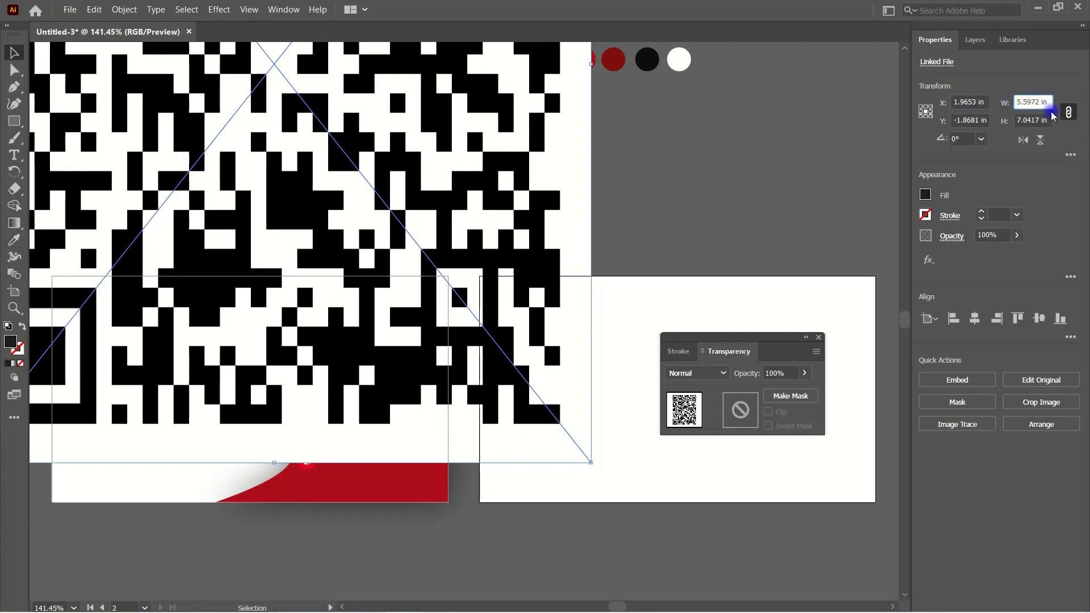
text(3)
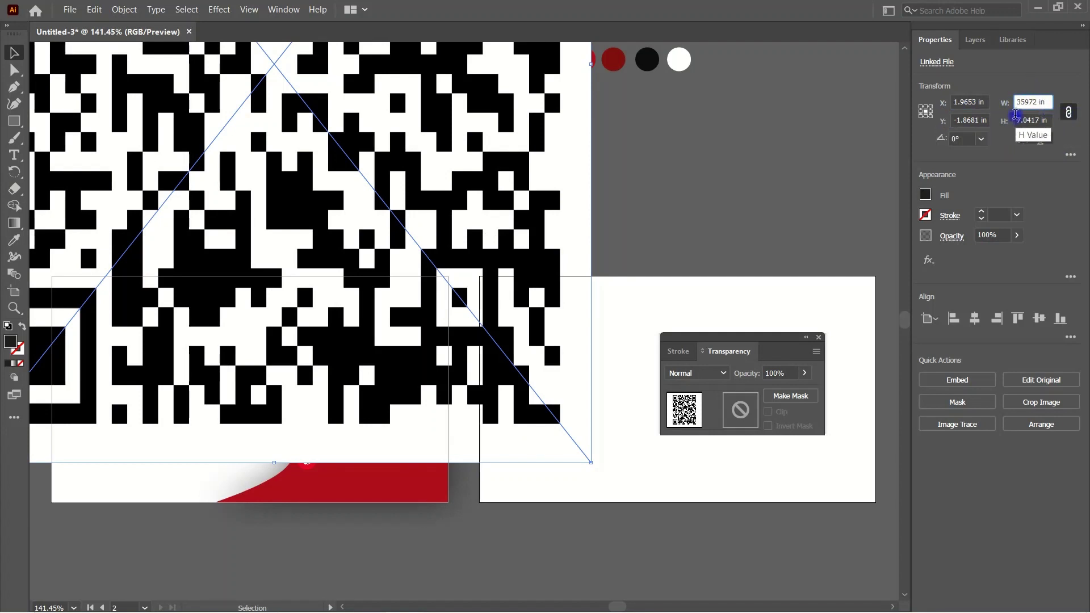
click(1024, 119)
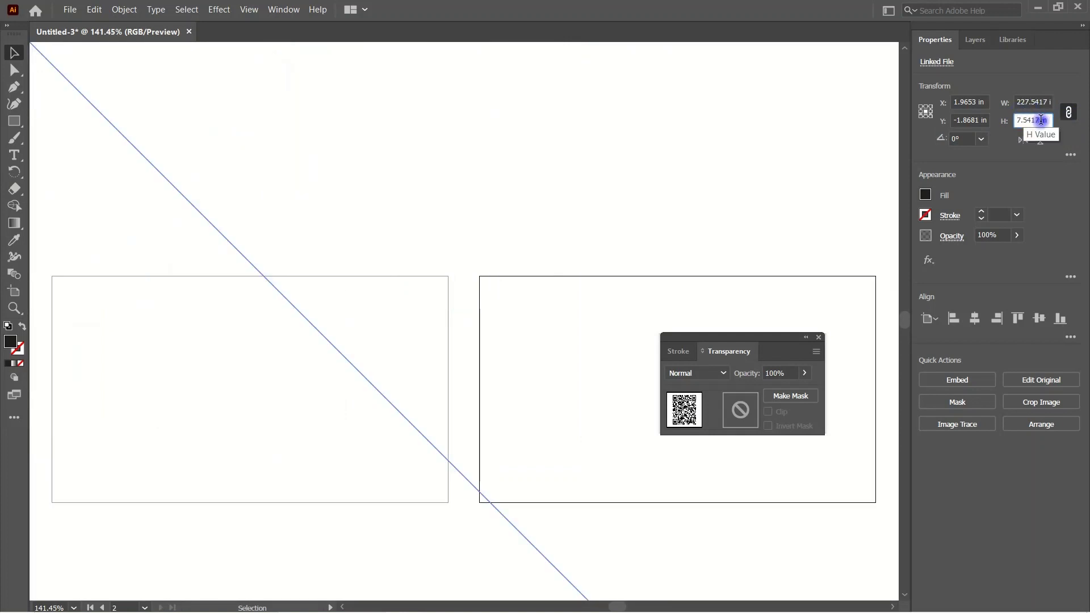
click(1040, 137)
Set the QR code's width to 3.5 in, followed by its height to 2 in.
click(1027, 103)
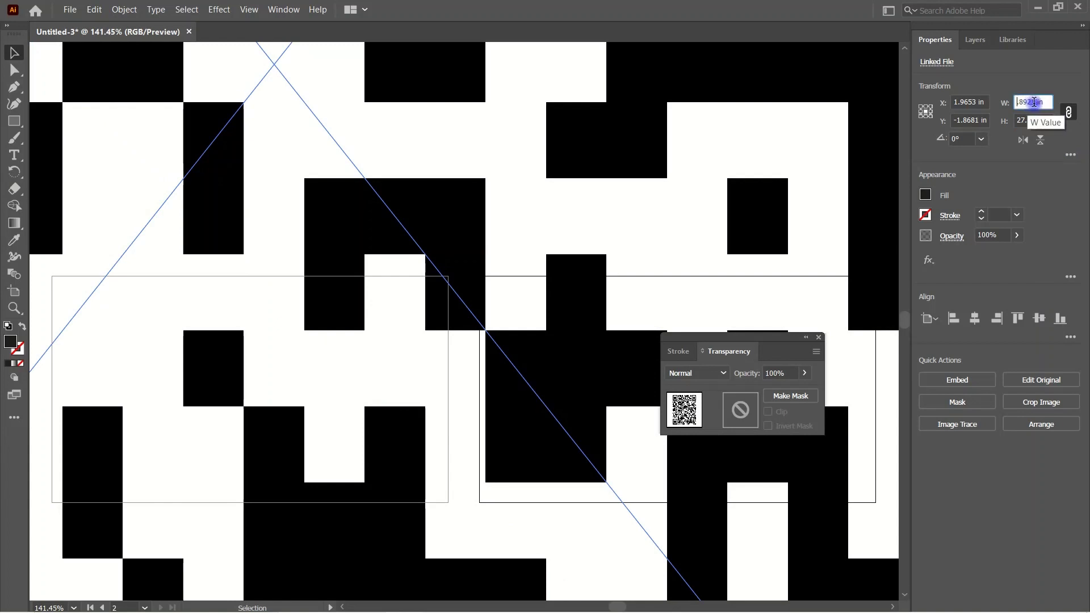
drag(1040, 103, 1056, 111)
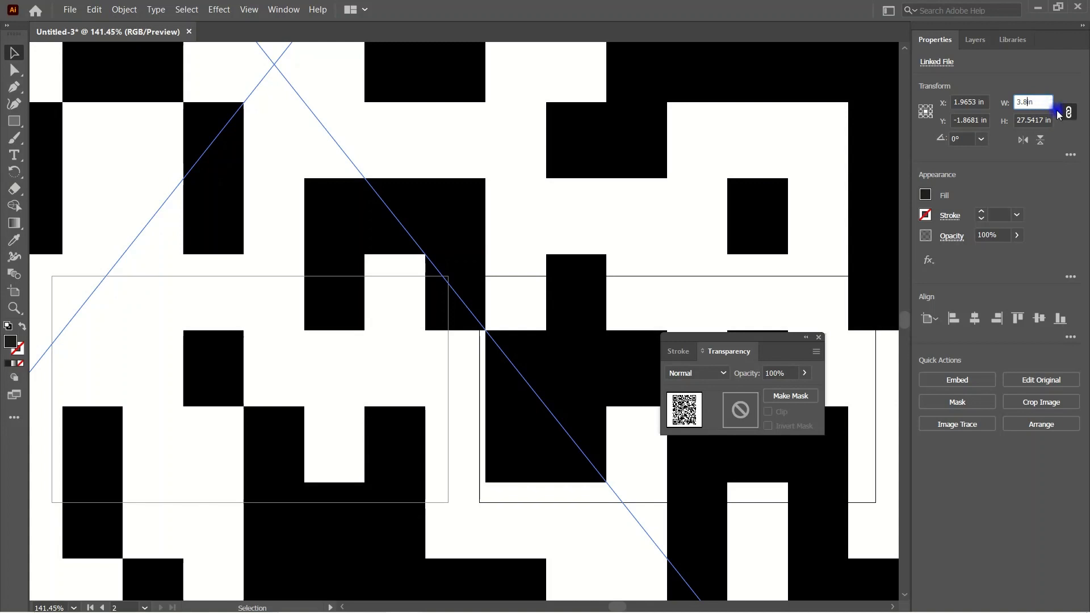
key(Tab)
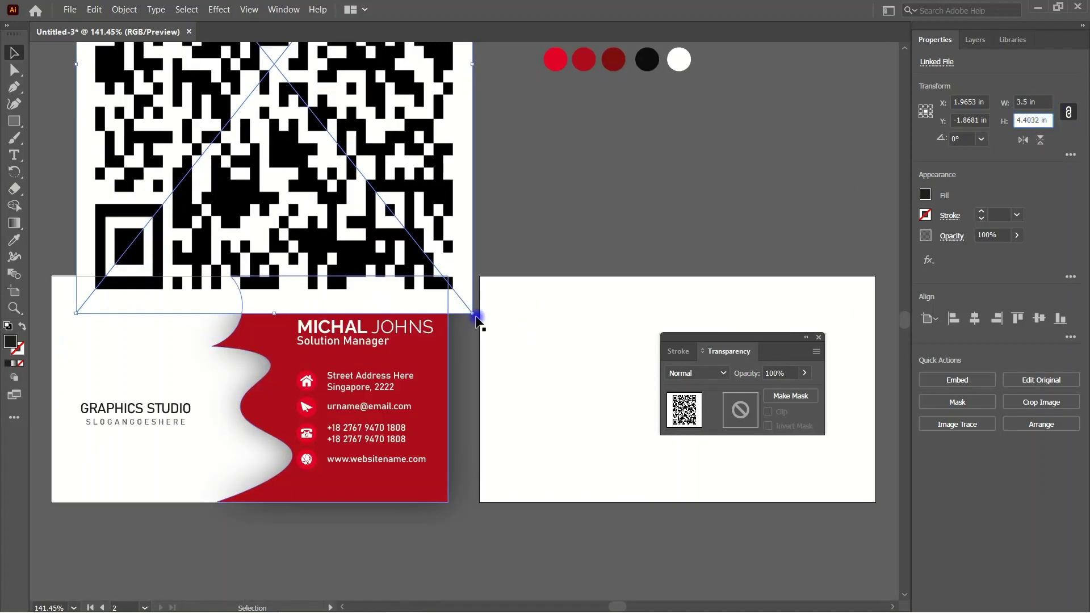
click(1022, 121)
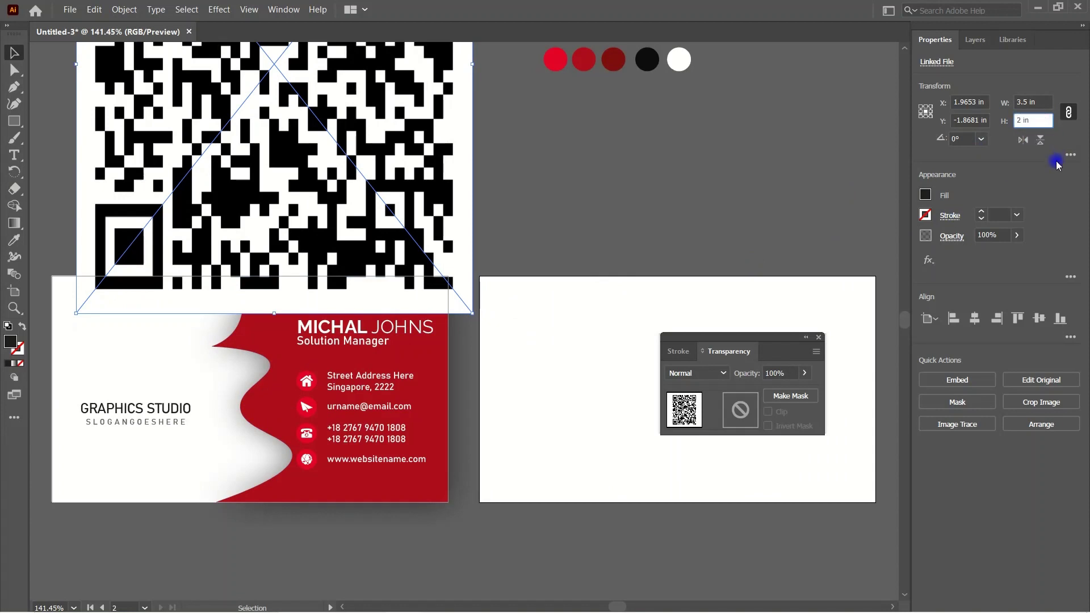
key(Return)
Place the QR code, scaled down to about 0.57 × 0.56 in, centred above the GRAPHICS STUDIO text.
drag(372, 173, 163, 371)
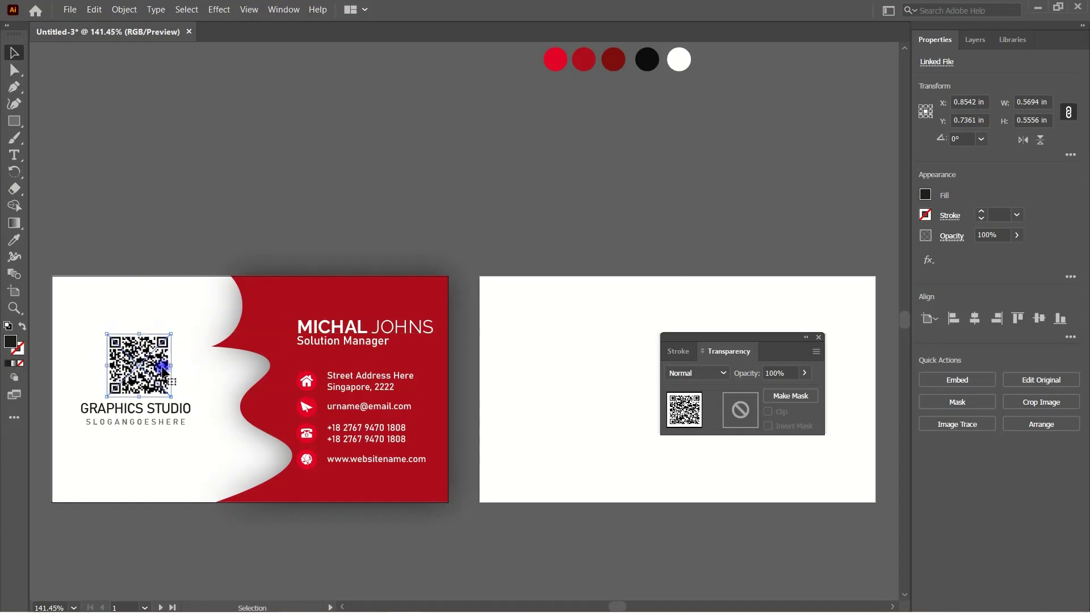
click(311, 196)
drag(157, 359, 158, 361)
click(713, 489)
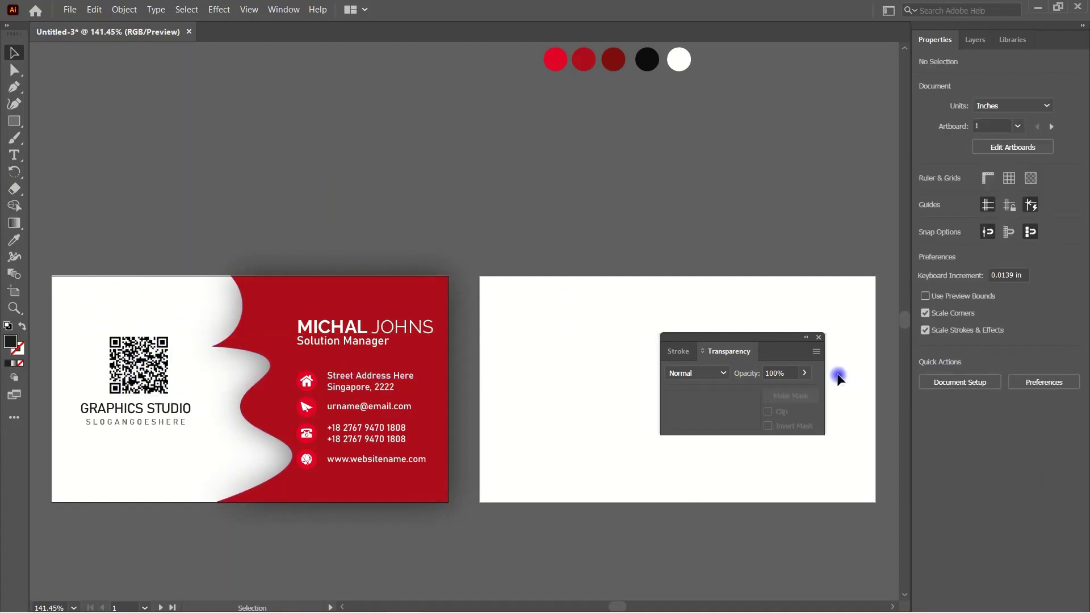
Move the Transparency panel off the blank second card and pick up the wavy shape's red fill.
drag(821, 341, 865, 94)
click(216, 312)
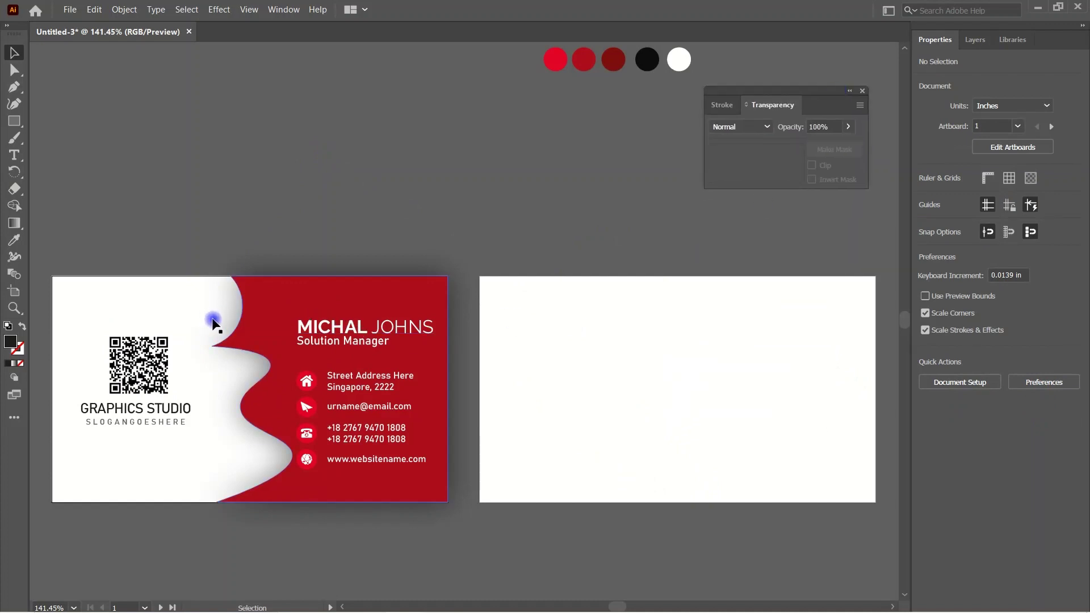
click(730, 408)
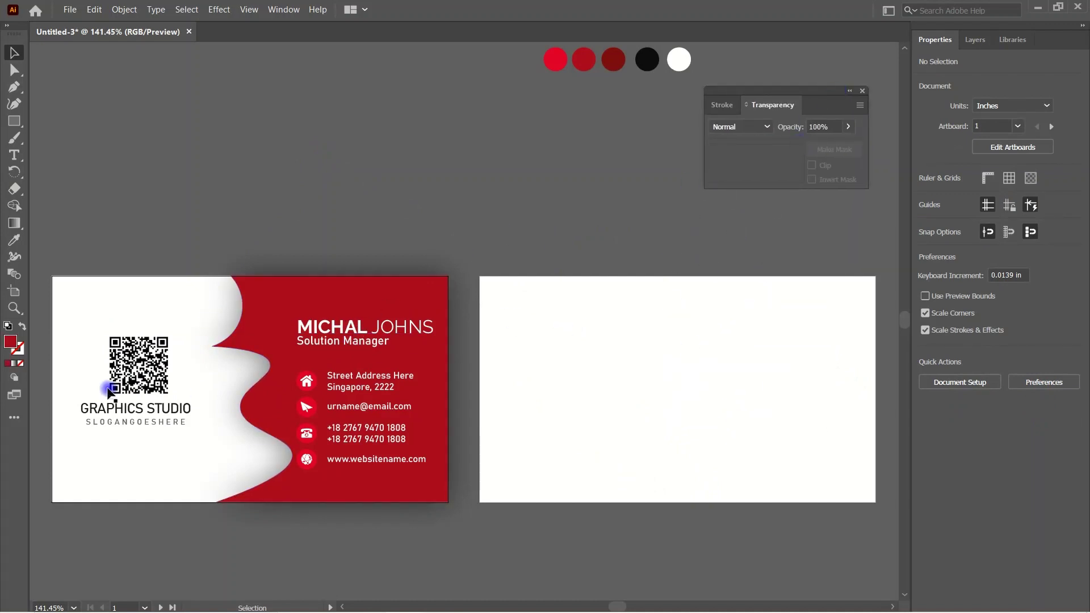
Create a red 3.5 × 2 in rectangle and centre it horizontally and vertically on the second artboard.
click(14, 88)
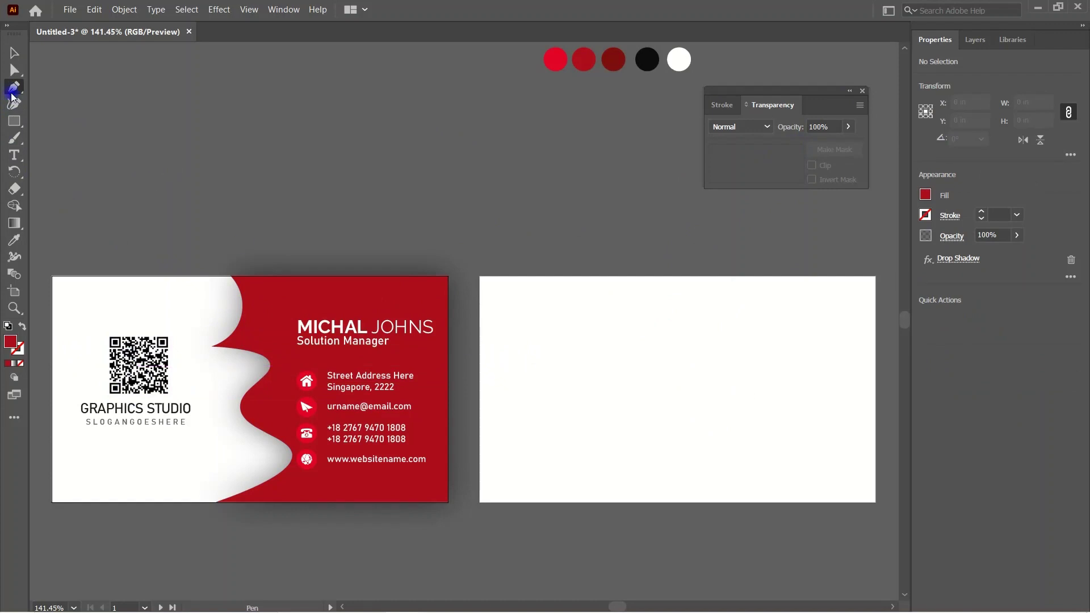
key(v)
click(637, 365)
key(m)
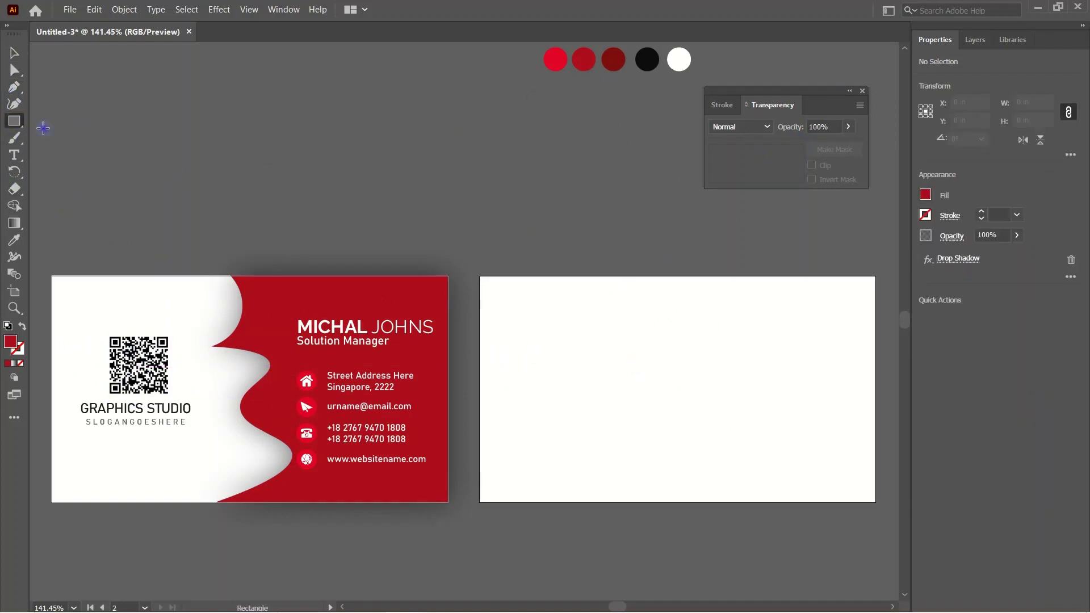
click(551, 344)
click(509, 327)
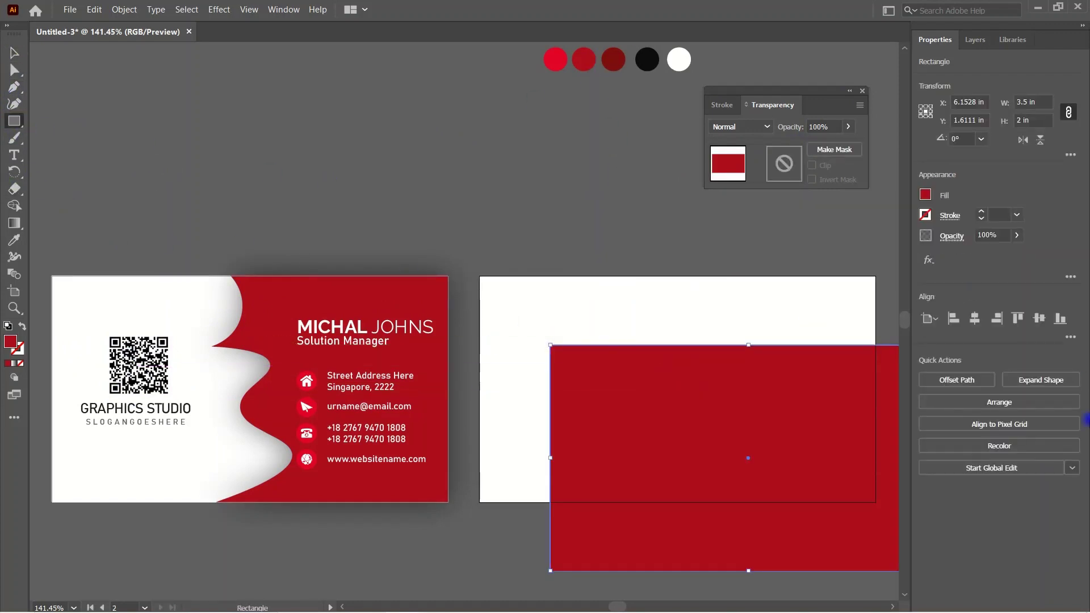
click(974, 318)
click(1039, 318)
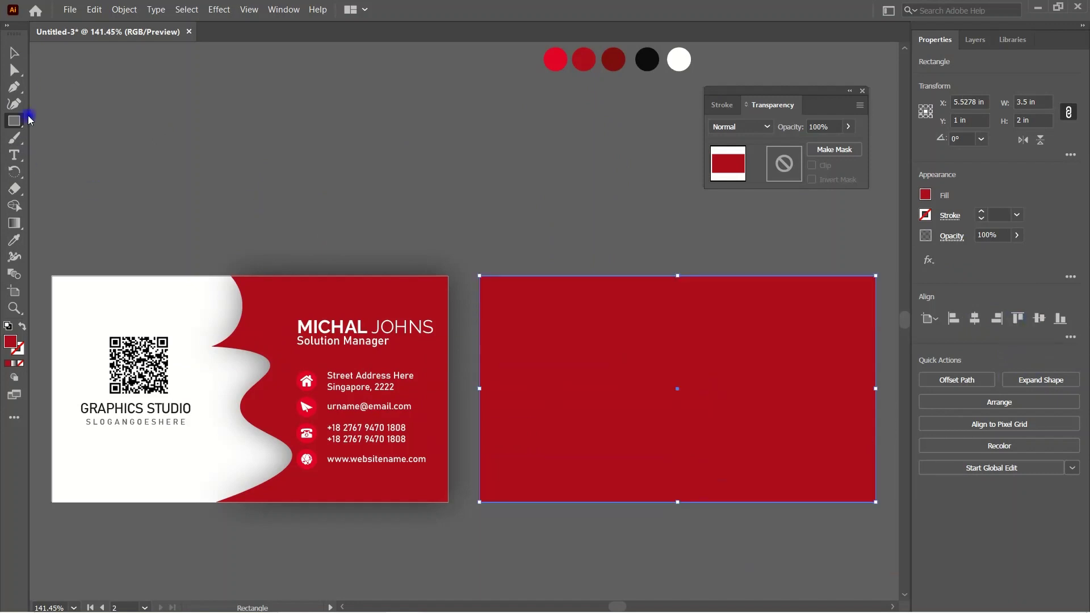
click(541, 213)
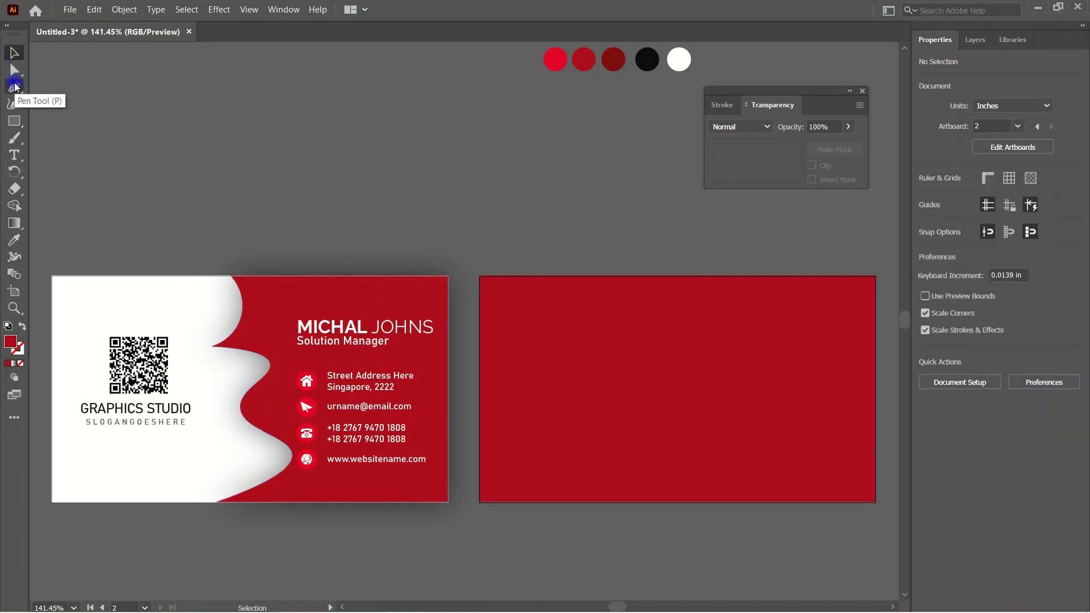
Duplicate the wavy shadowed shape onto the second card and fill the copy with the white palette colour.
click(267, 332)
drag(266, 332, 530, 315)
click(673, 63)
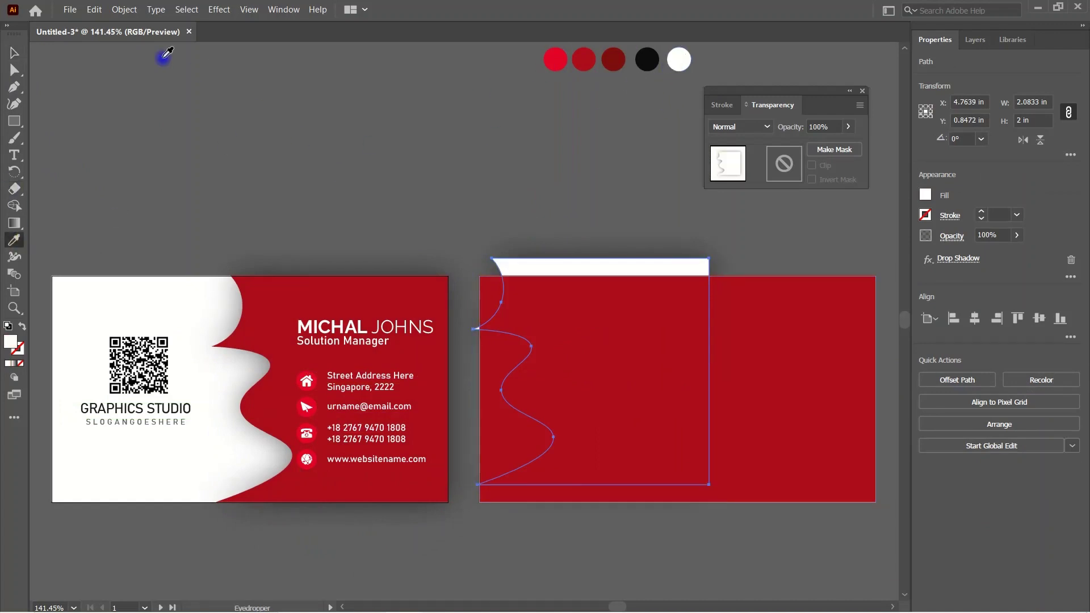
Rotate the white wavy shape on the second card to 270° and bring it in front of the red rectangle.
drag(718, 496, 505, 275)
right_click(591, 359)
mouse_move(737, 282)
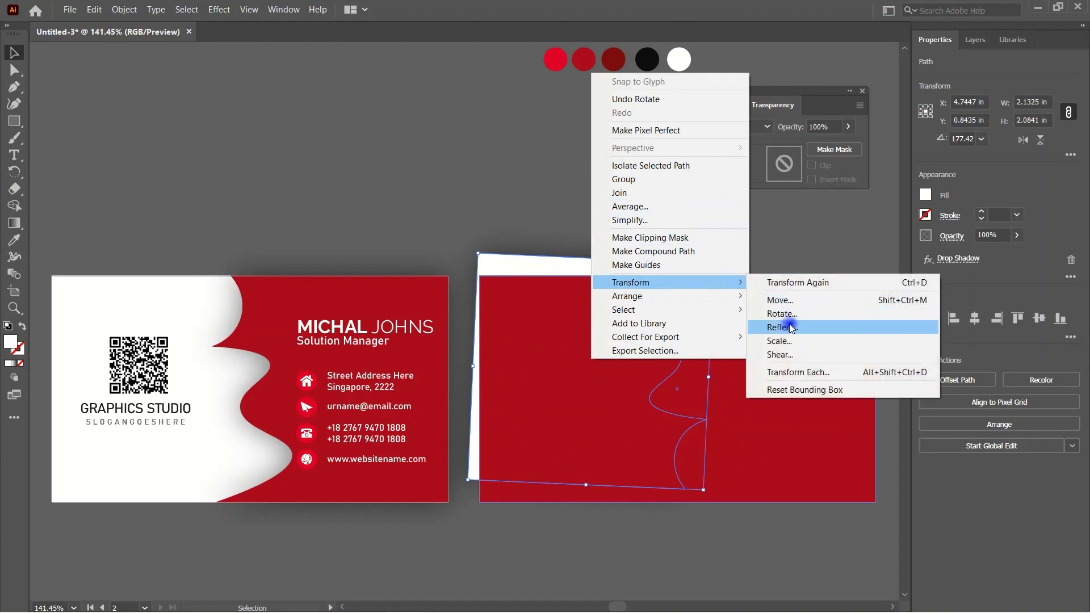
click(776, 312)
drag(590, 424, 584, 421)
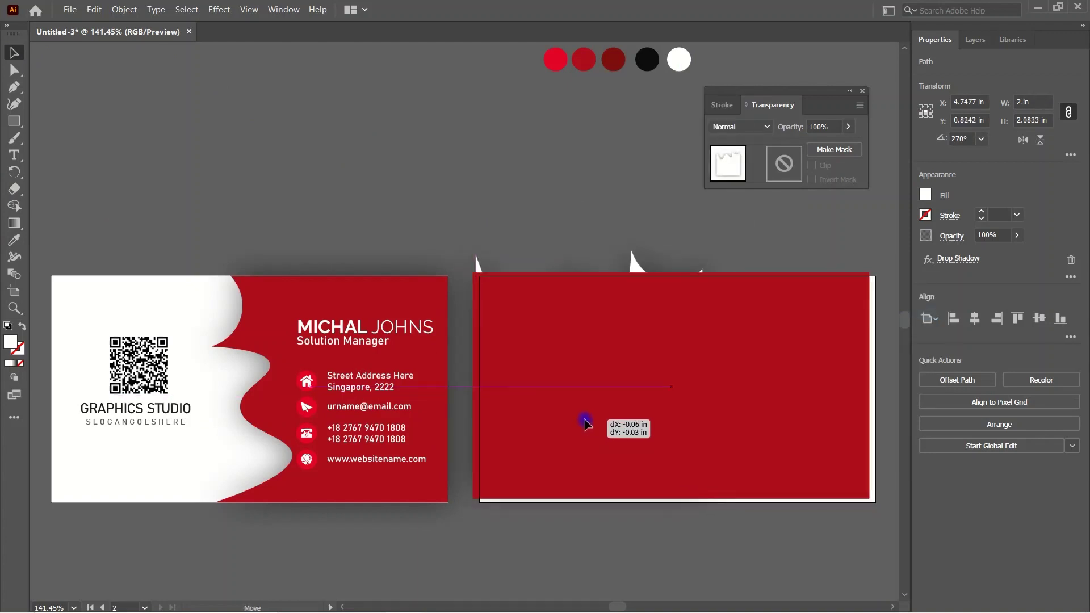
right_click(479, 264)
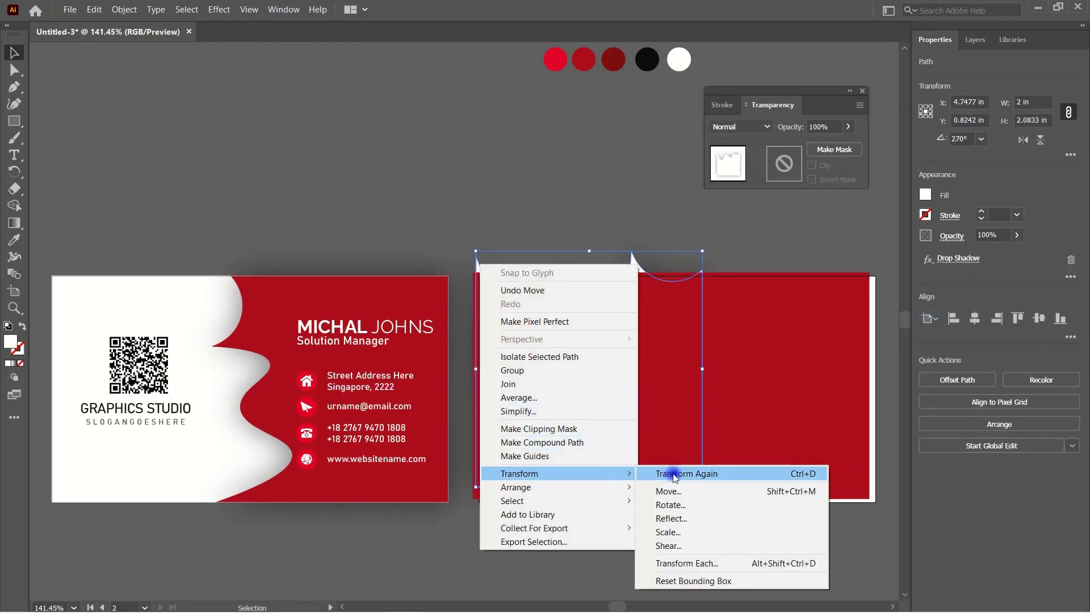
mouse_move(633, 487)
click(686, 488)
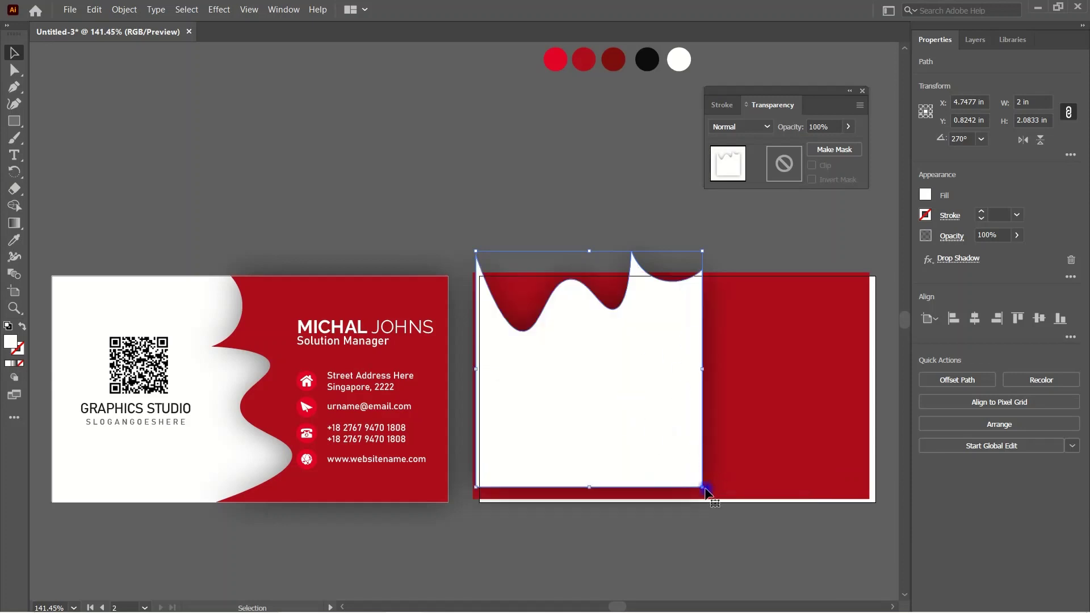
Tilt the white wavy shape to about 275.87° and enlarge it to about 3.69 × 2.60 in over the card's lower part.
drag(708, 488, 705, 462)
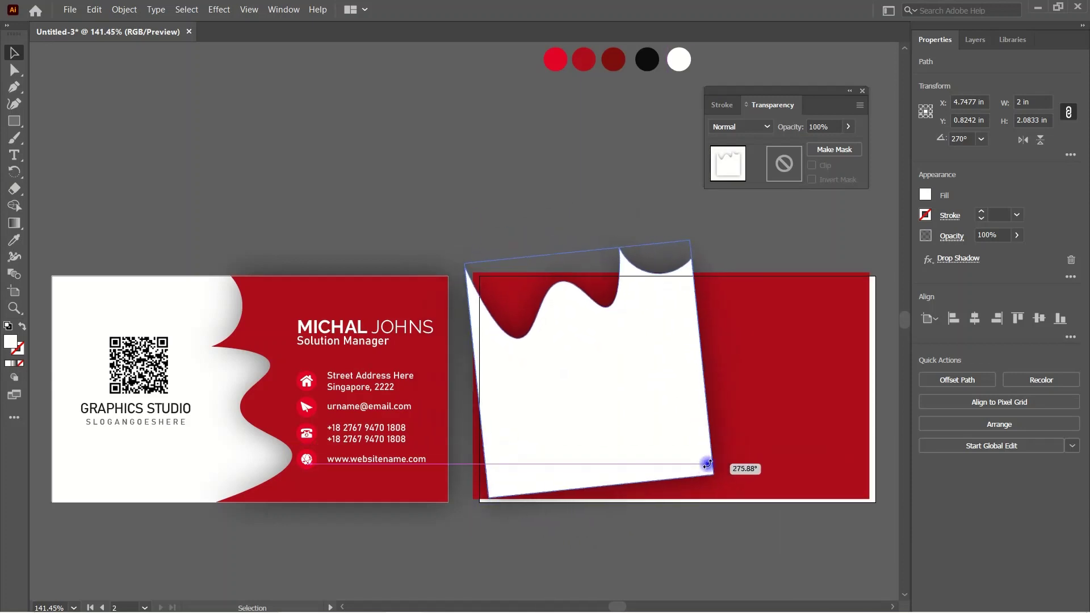
drag(657, 379, 724, 408)
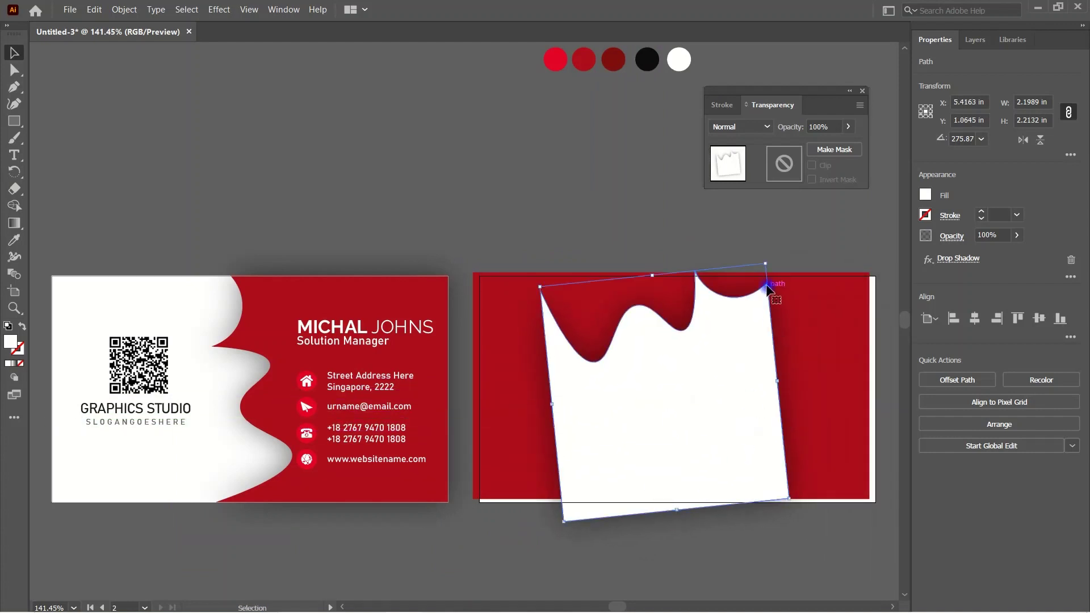
drag(763, 263, 868, 233)
drag(790, 333, 730, 433)
drag(535, 578, 479, 586)
drag(473, 501, 502, 509)
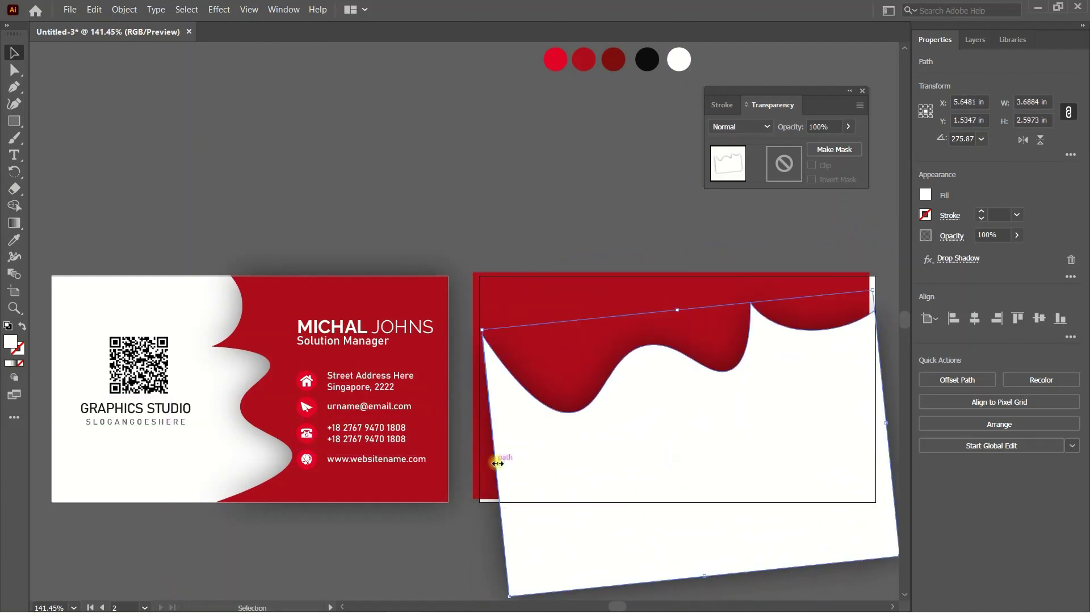
Widen the white shape beyond both sides of the second card, positioning its waves across the middle with the red rectangle centred on the artboard.
drag(497, 463, 376, 464)
drag(624, 425, 646, 319)
key(Left)
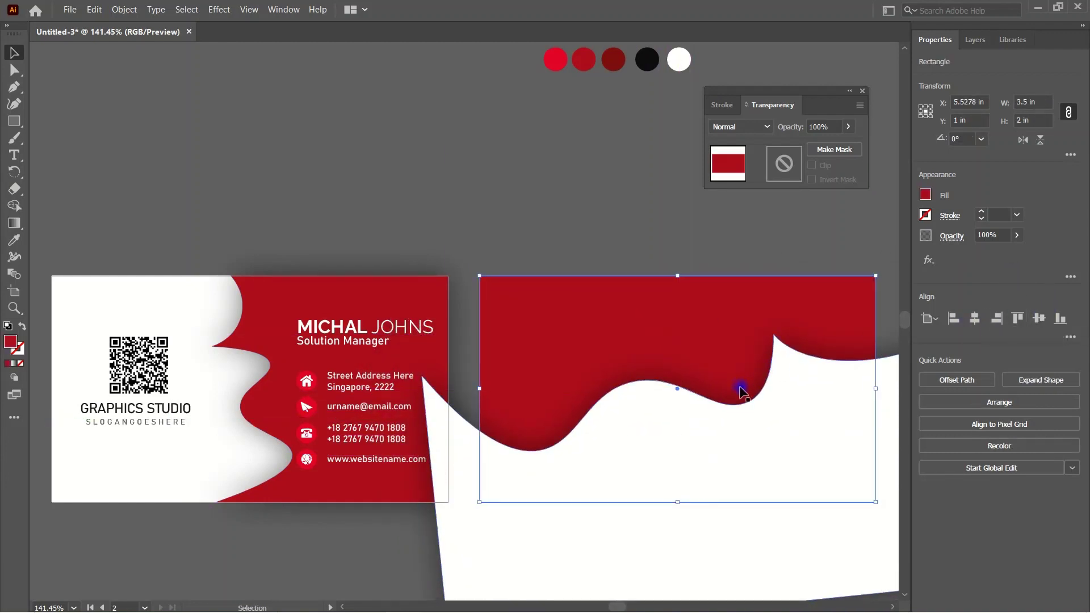
click(796, 456)
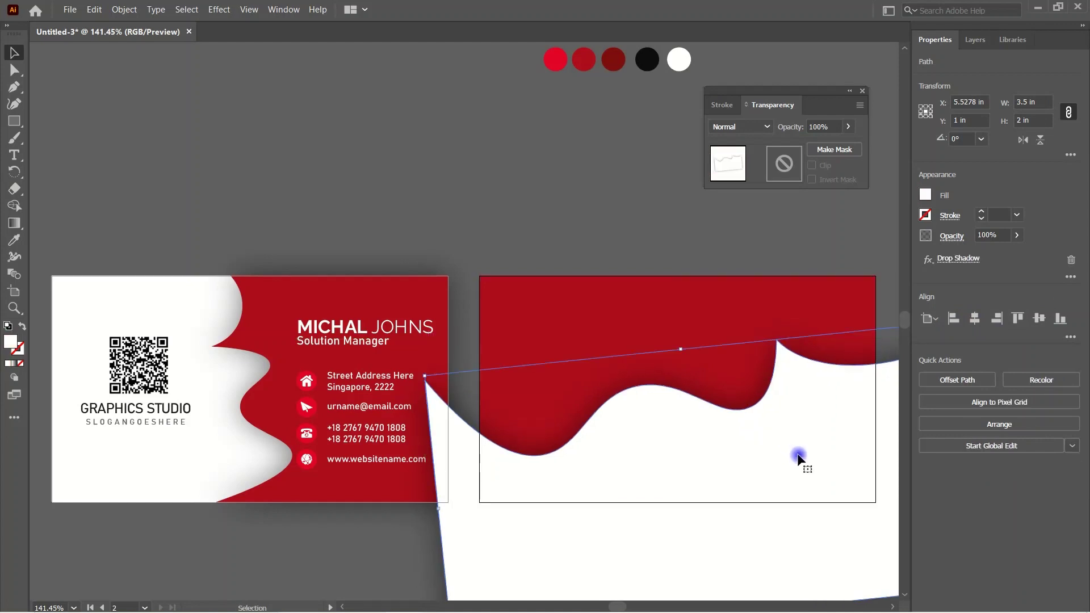
drag(798, 456, 837, 439)
click(423, 298)
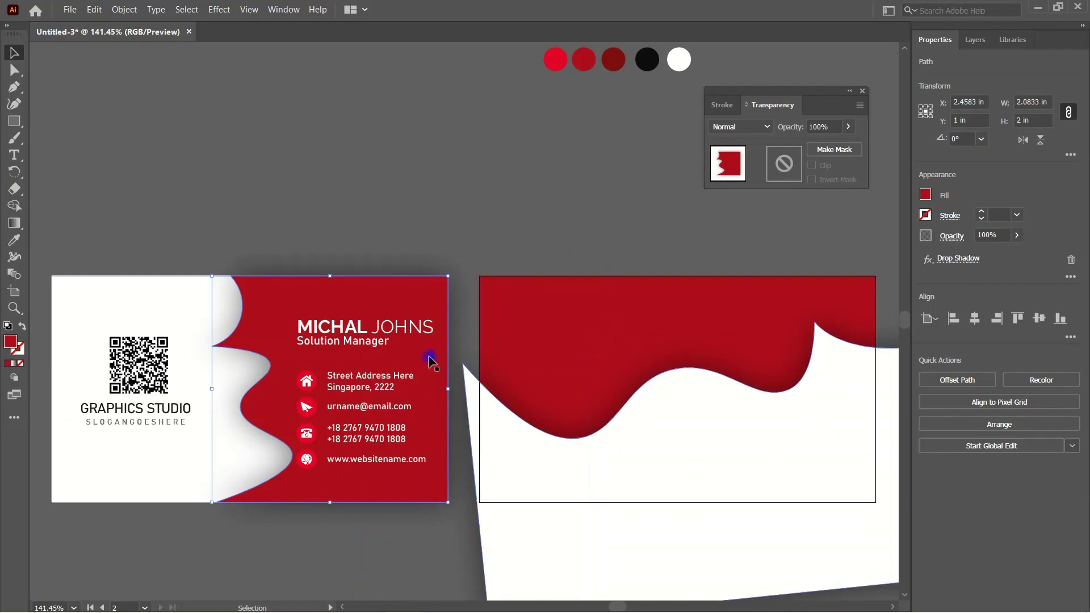
Divide the white shape along the second card's edges with Shape Builder and delete the parts outside the card.
drag(781, 525, 868, 539)
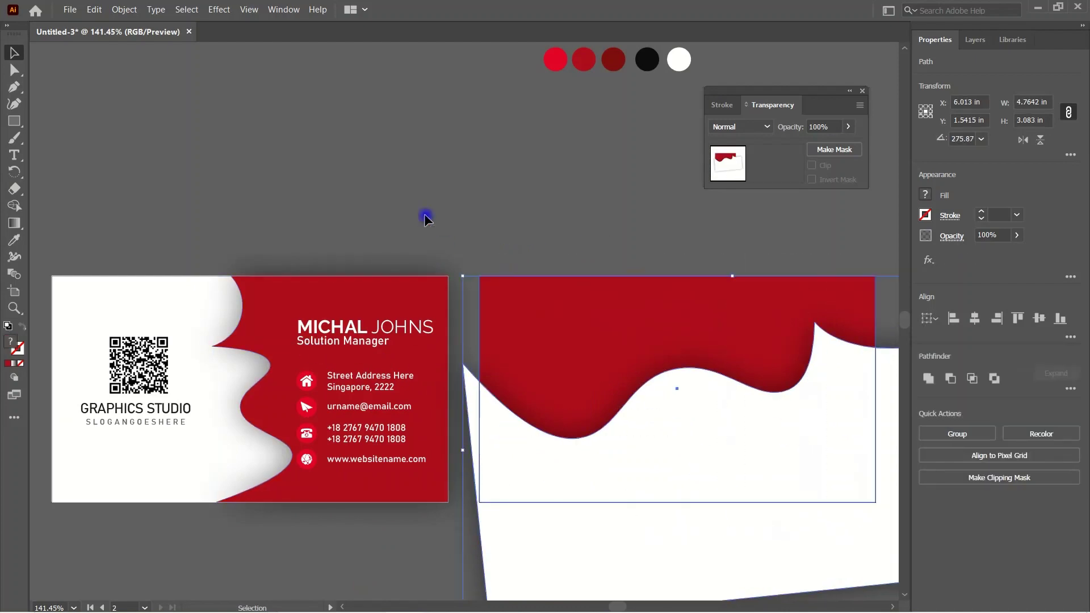
click(15, 205)
click(473, 391)
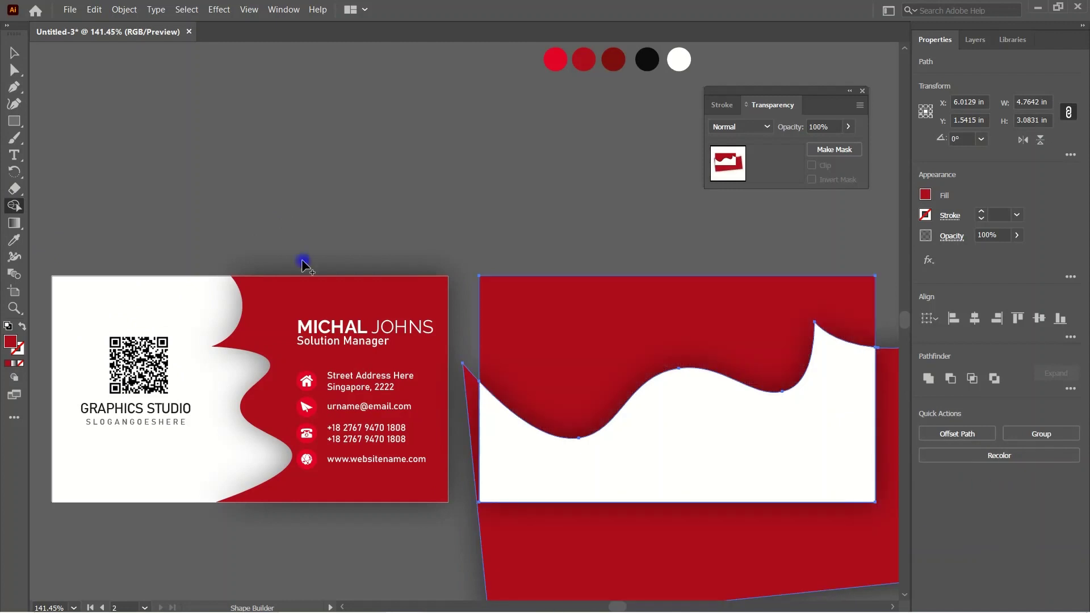
key(v)
click(672, 188)
drag(675, 581, 409, 357)
key(Delete)
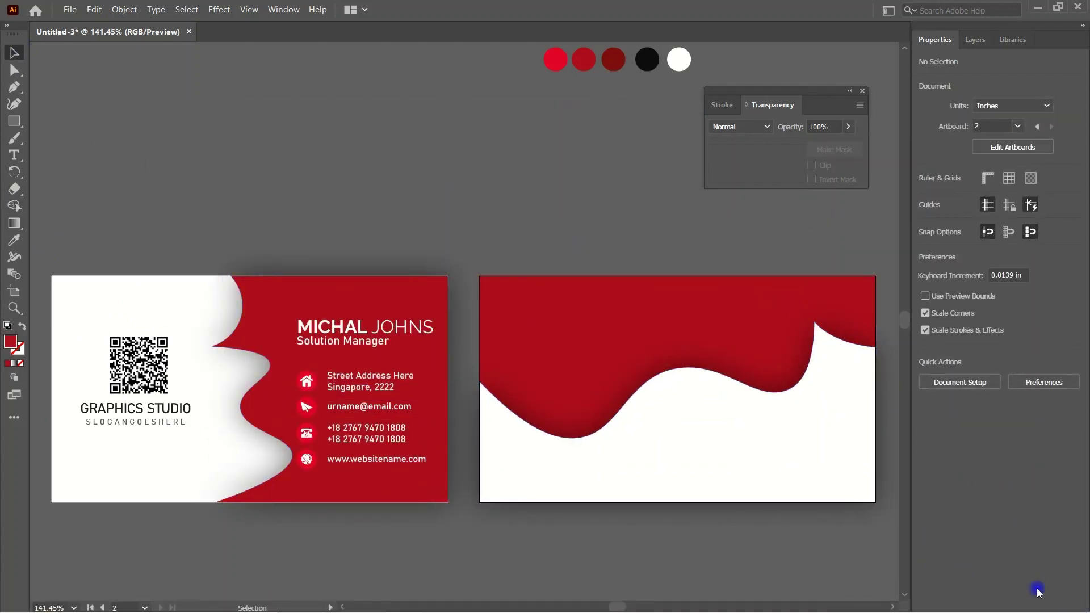
Copy the GRAPHICS STUDIO text and slogan onto the second card's white area, bring them to the front and enlarge them to about 1.46 in wide.
drag(139, 410, 830, 479)
right_click(722, 440)
mouse_move(760, 374)
click(622, 382)
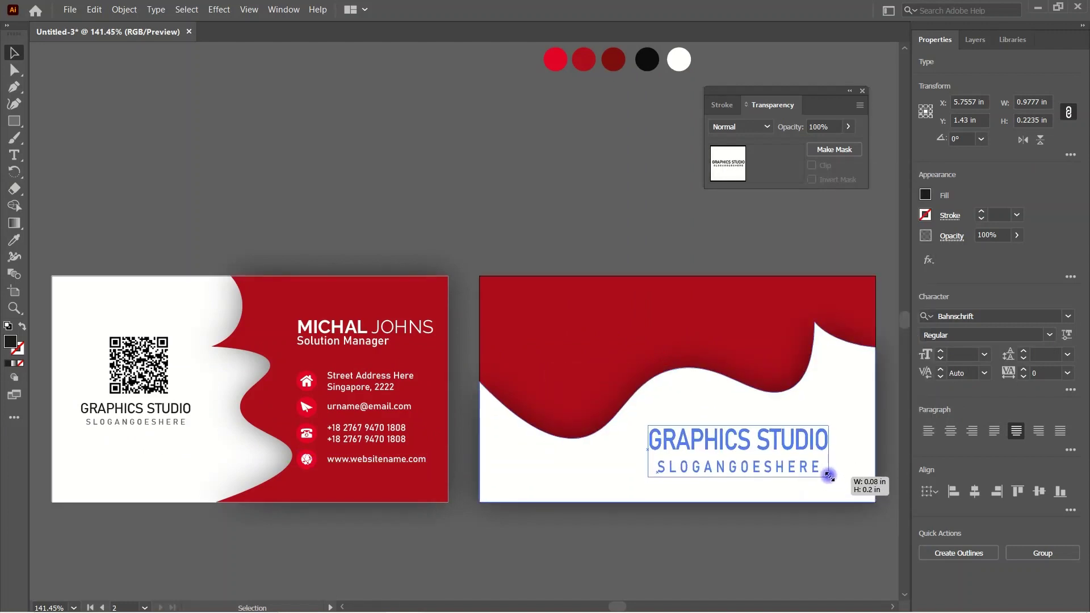
mouse_move(768, 448)
mouse_down()
mouse_move(718, 375)
mouse_move(727, 421)
mouse_move(764, 435)
mouse_up()
drag(647, 431, 661, 434)
Shrink the copied slogan and centre it under the GRAPHICS STUDIO text, grouping the two together.
click(814, 404)
click(792, 457)
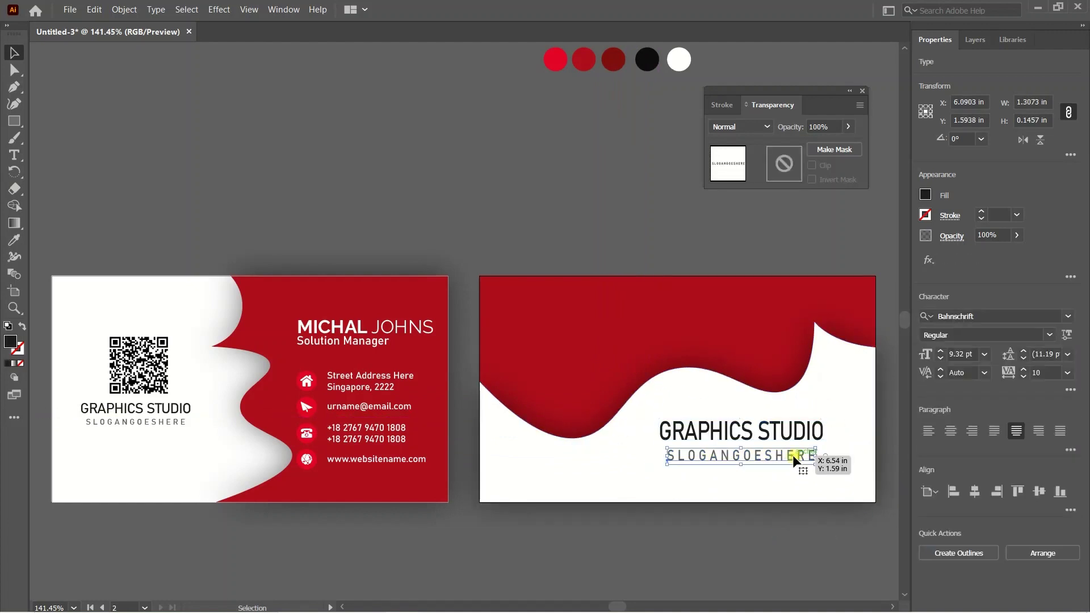
drag(814, 469, 758, 452)
shift+click(706, 432)
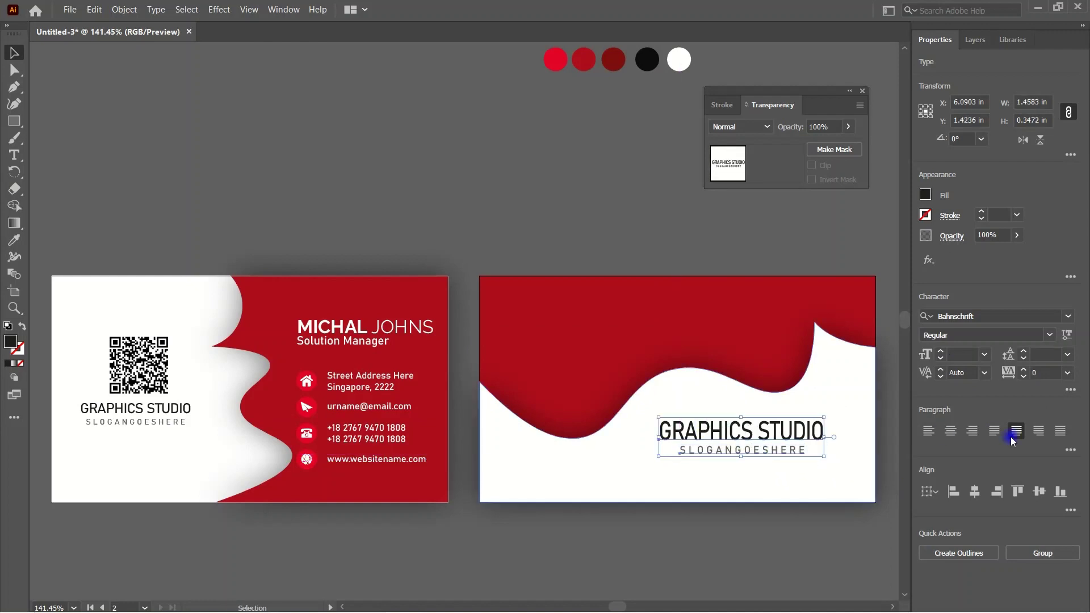
click(968, 492)
click(778, 531)
click(737, 450)
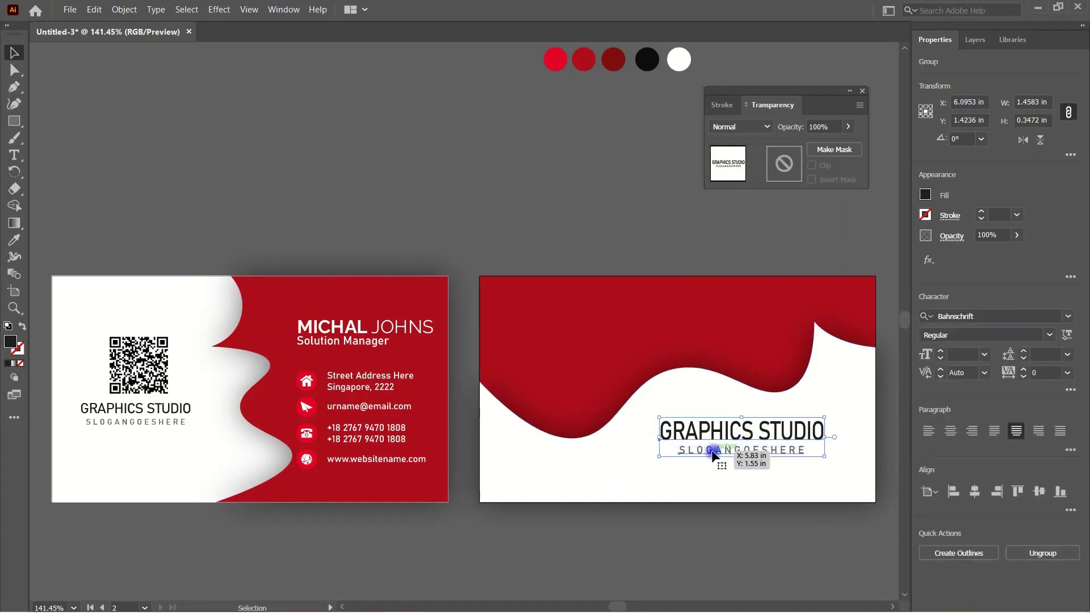
click(759, 333)
click(691, 214)
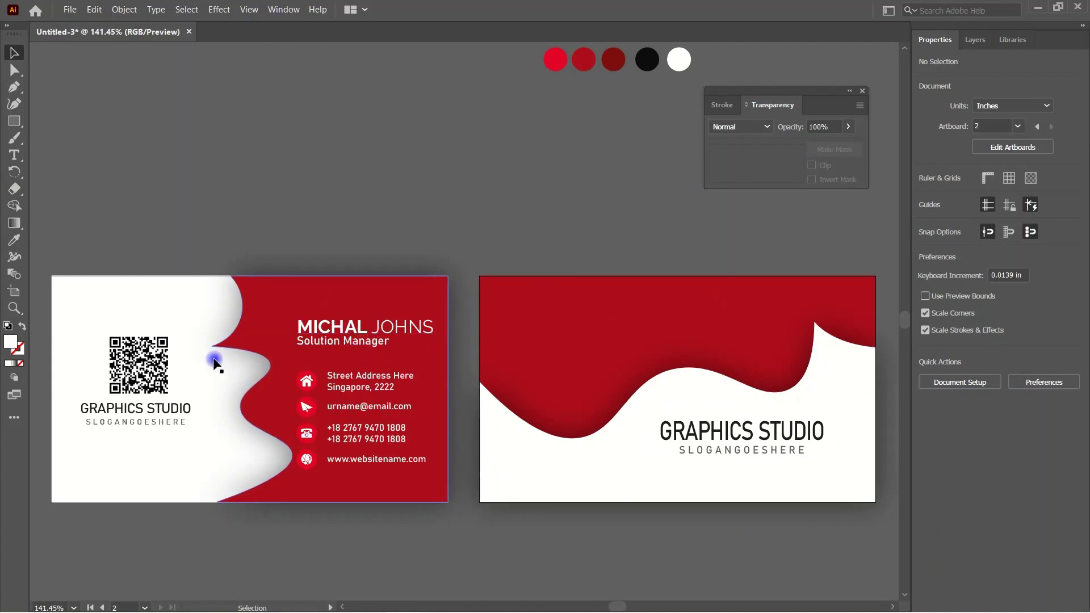
Ungroup the contact details on the first card to separate the name and job title from the contact lines.
click(369, 328)
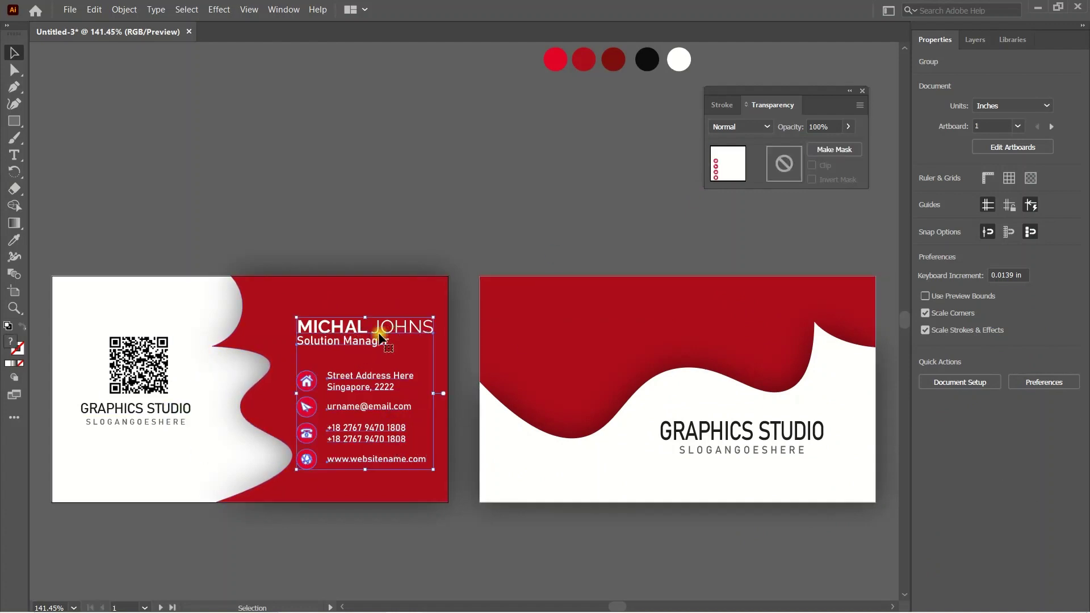
right_click(379, 332)
click(471, 233)
click(382, 335)
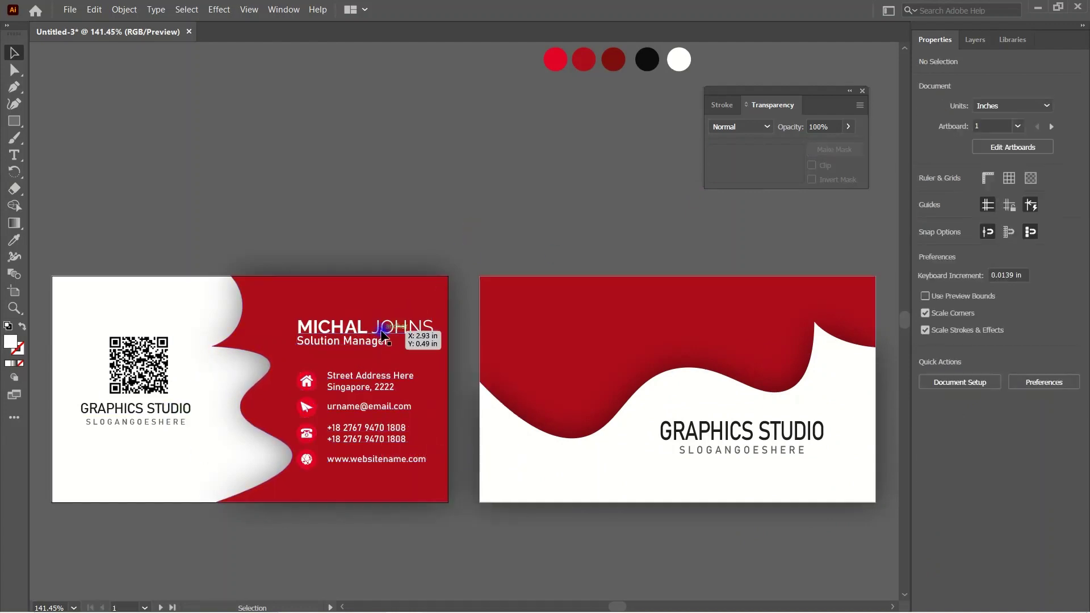
Try to move the name and job title onto the second card's red area and bring them to the front.
drag(381, 334, 604, 326)
right_click(620, 343)
click(793, 488)
click(624, 251)
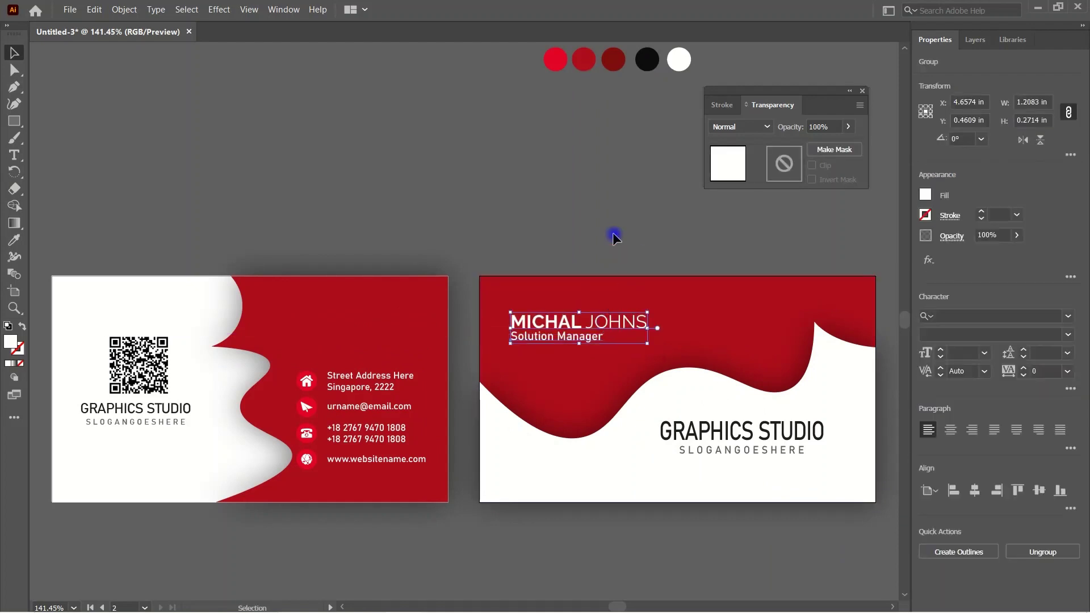
click(833, 477)
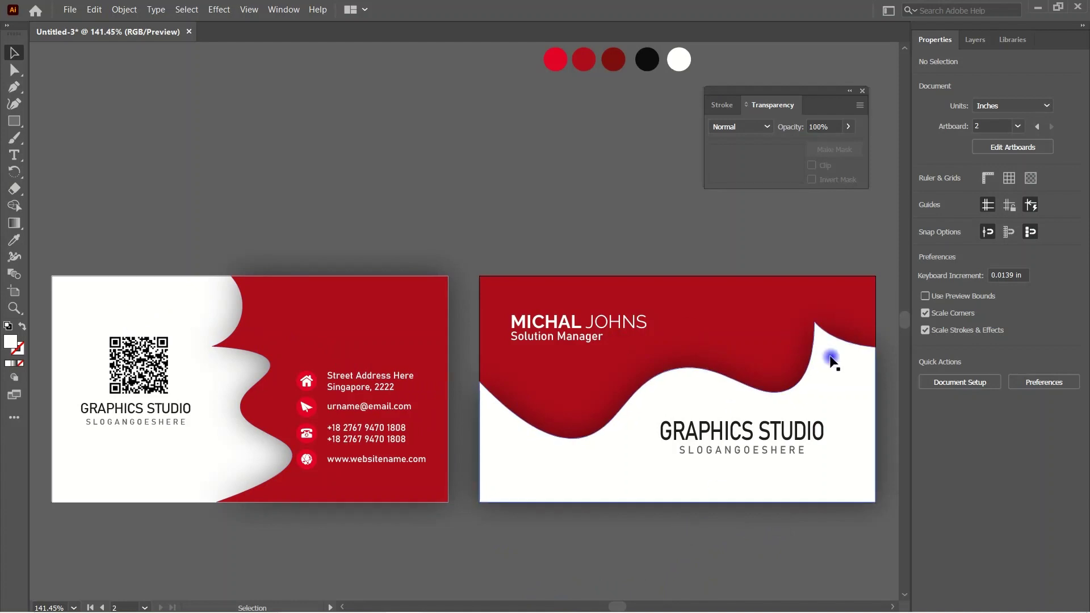
click(830, 360)
click(644, 214)
click(736, 342)
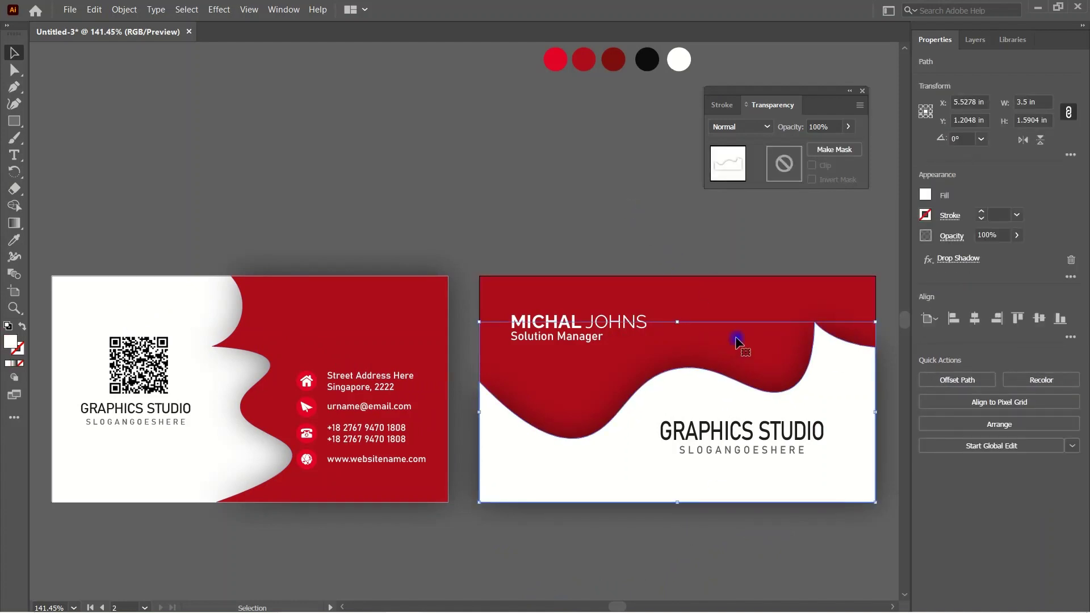
click(663, 203)
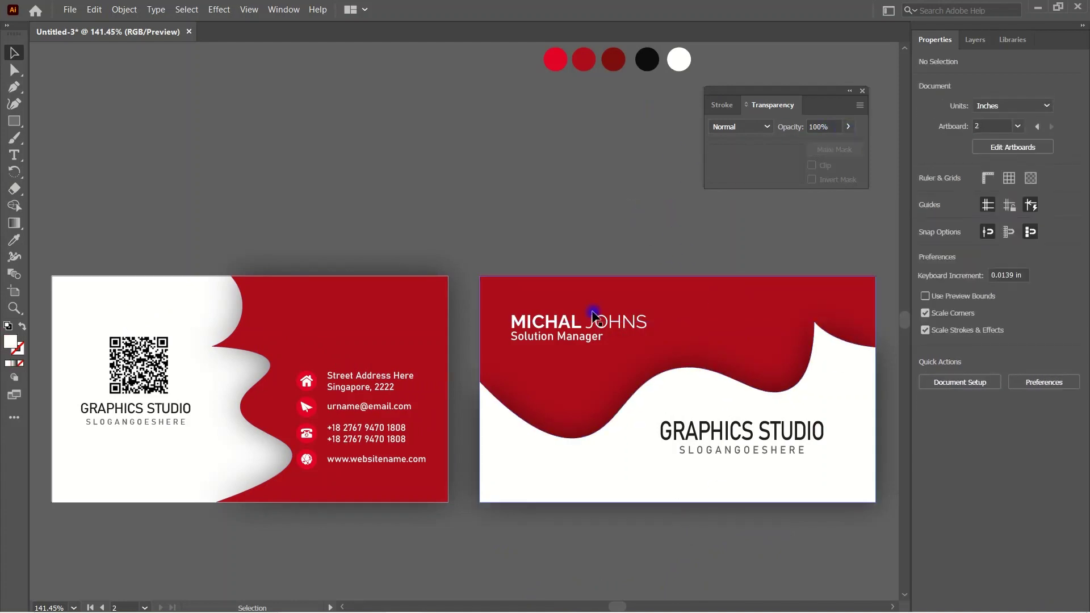
Undo moving the name and job title onto the second card.
key(a)
key(ctrl+z)
key(ctrl+z)
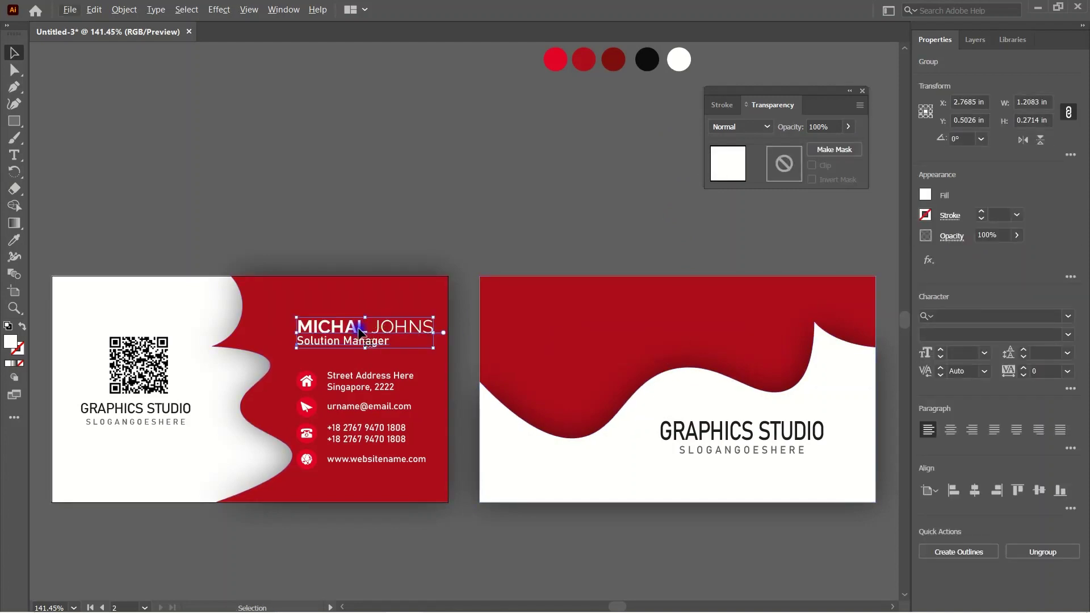
drag(368, 336, 603, 324)
key(ctrl+z)
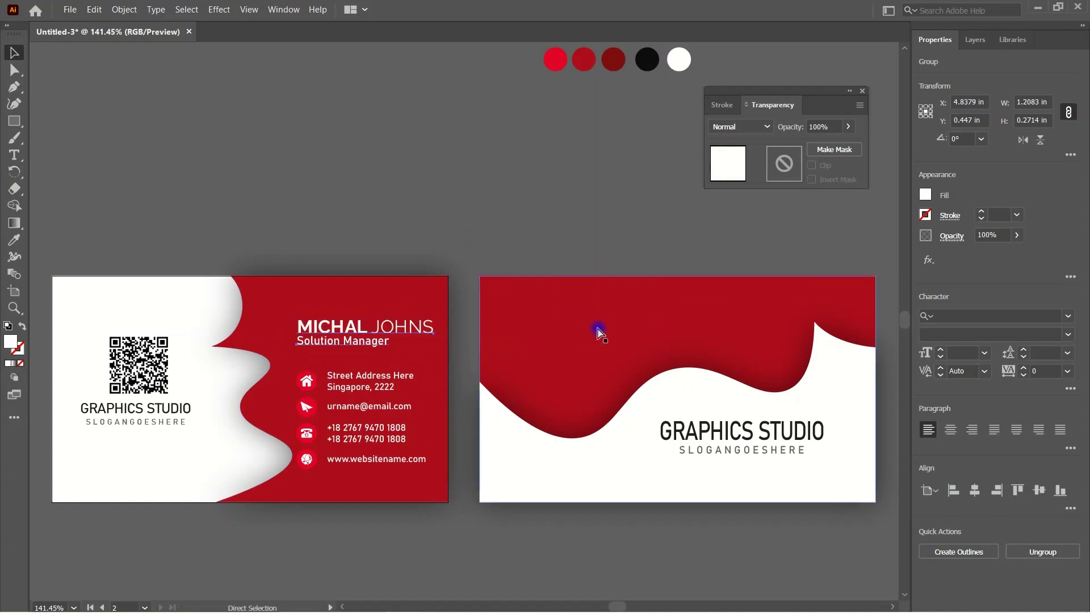
Place the name and job title from the first card on the second card's upper red area, in front of the other shapes.
click(391, 330)
drag(420, 337, 630, 340)
right_click(667, 311)
mouse_move(773, 461)
click(846, 464)
click(773, 414)
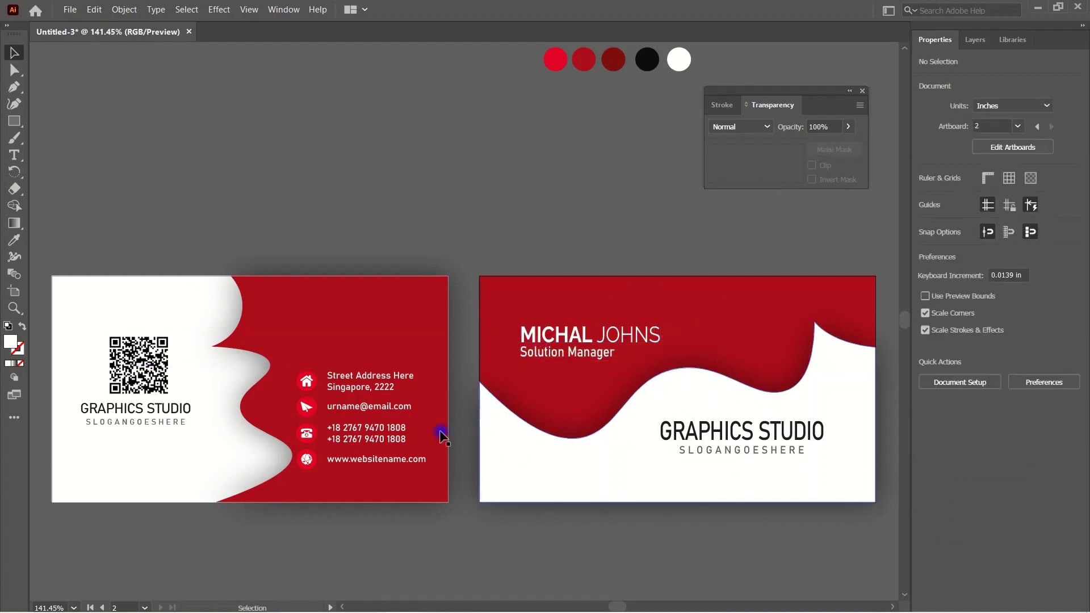
Group the four contact lines with their icons and move the group up to the middle of the first card's red area.
click(352, 377)
shift+click(360, 408)
shift+click(368, 436)
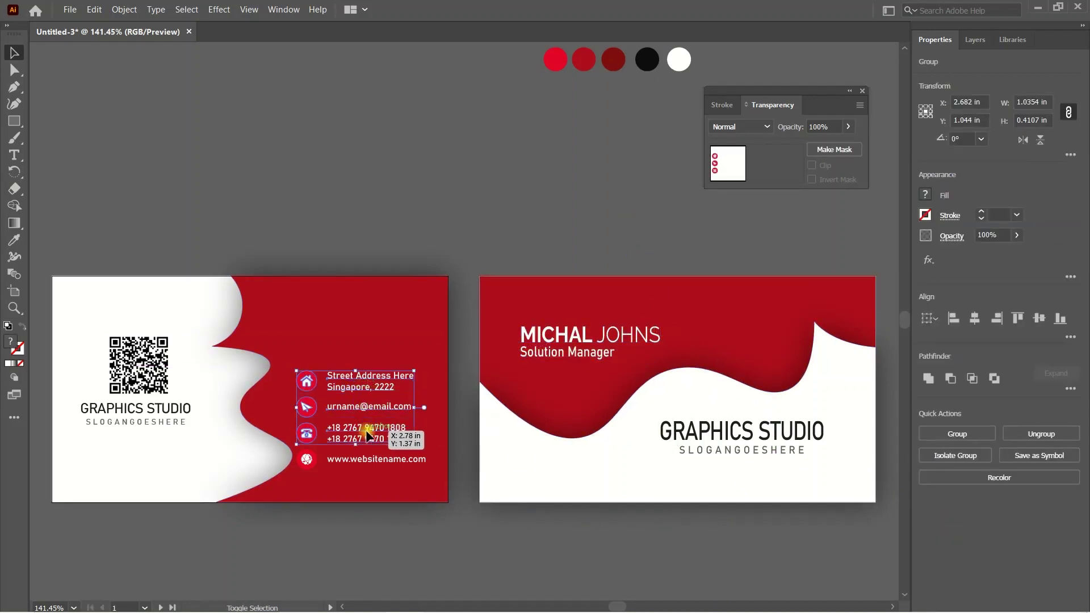
key(ctrl+g)
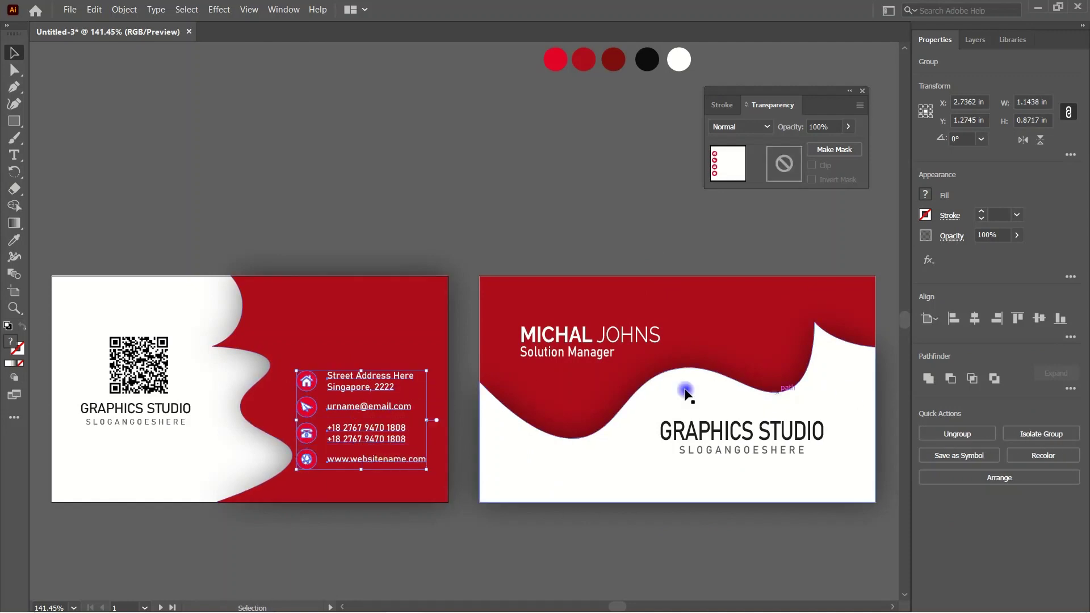
drag(357, 390, 355, 364)
click(573, 235)
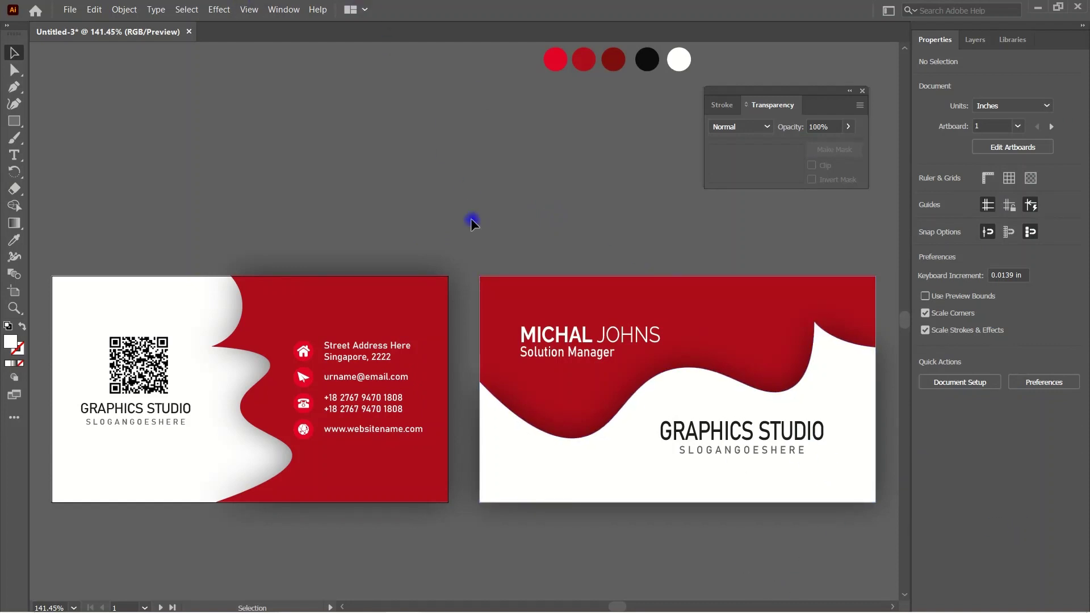
Fill the first card's red wavy shape and the second card's red background with the dark red palette colour.
click(359, 356)
key(i)
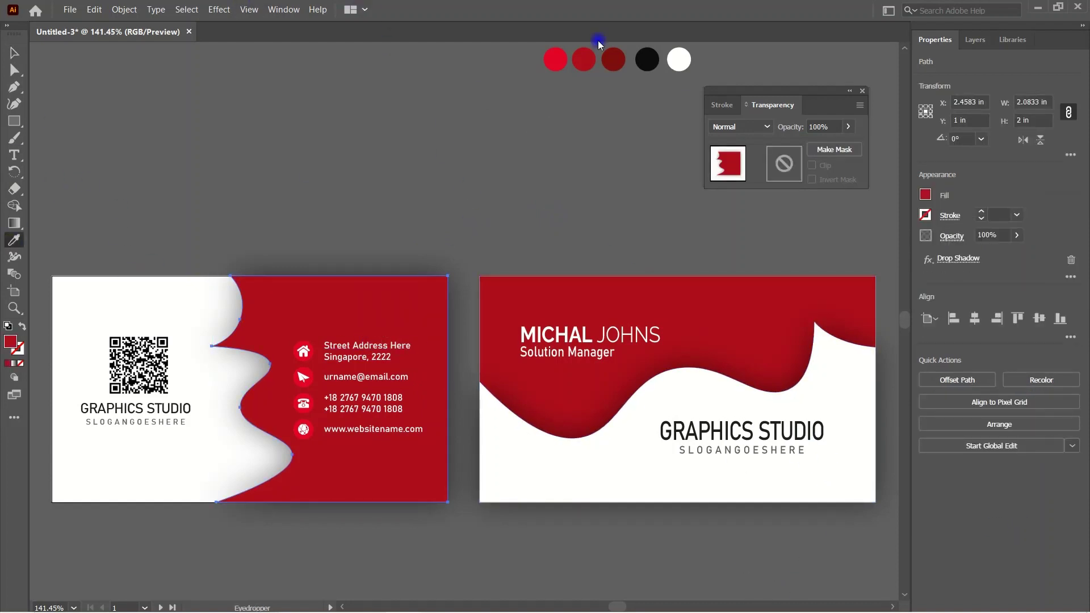
click(618, 55)
click(14, 53)
click(705, 309)
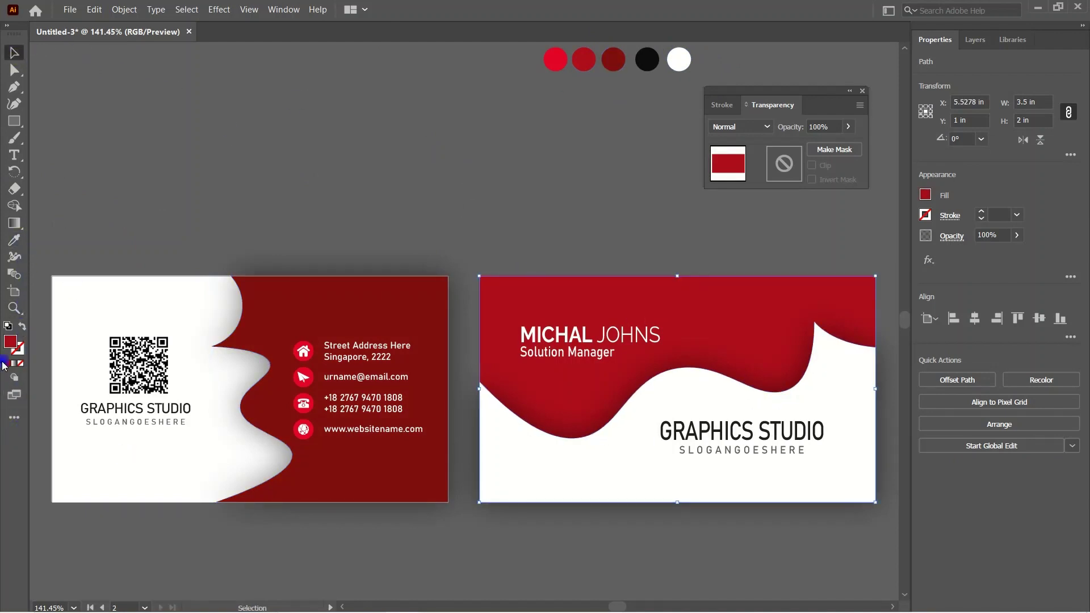
click(620, 60)
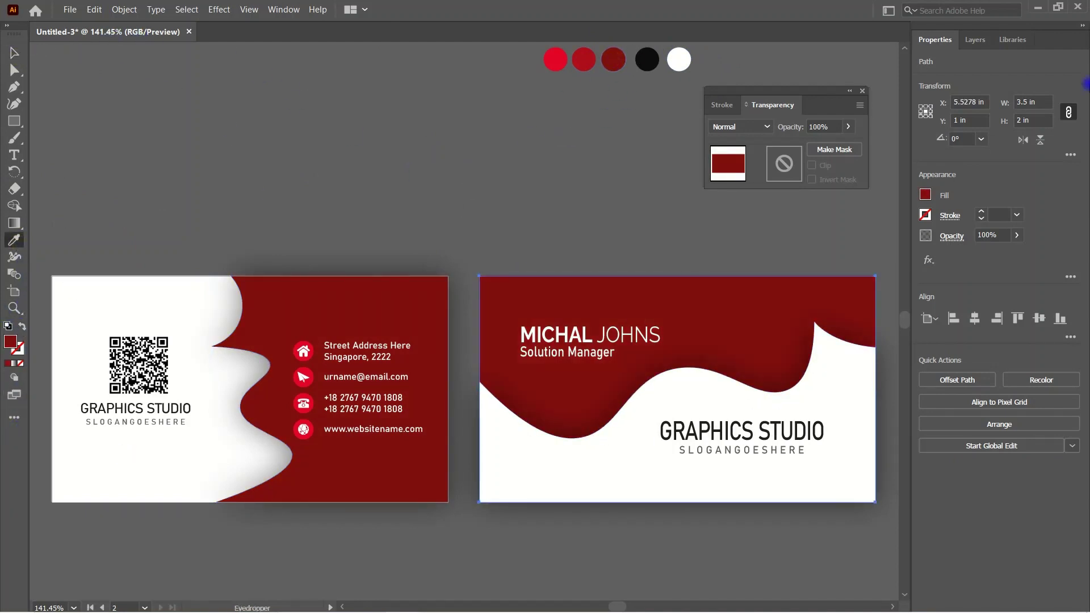
click(253, 121)
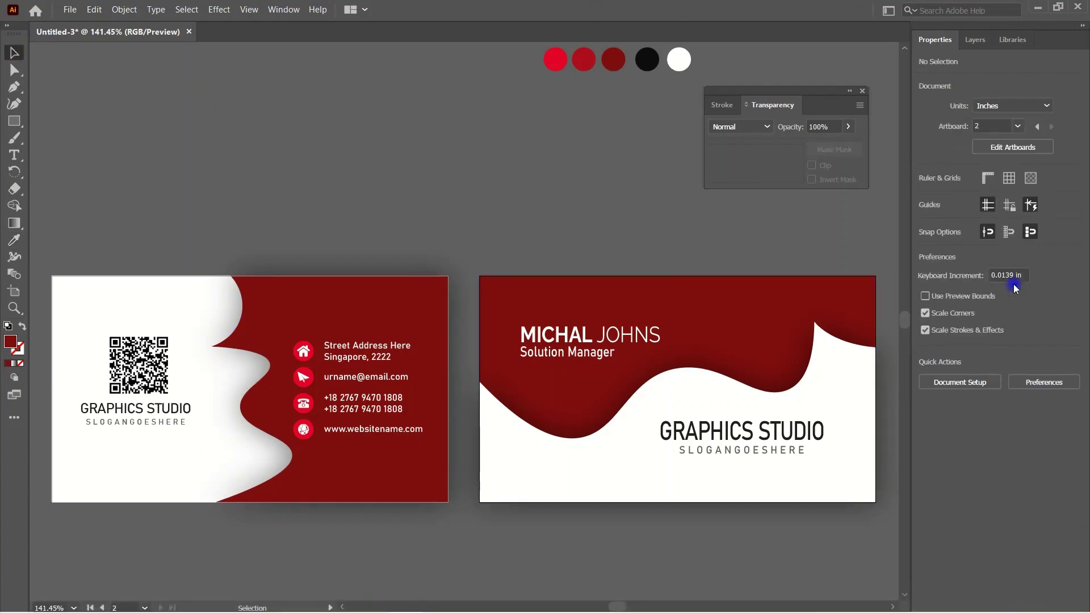
Nudge the company name and slogan slightly down and to the right on the second card.
click(771, 434)
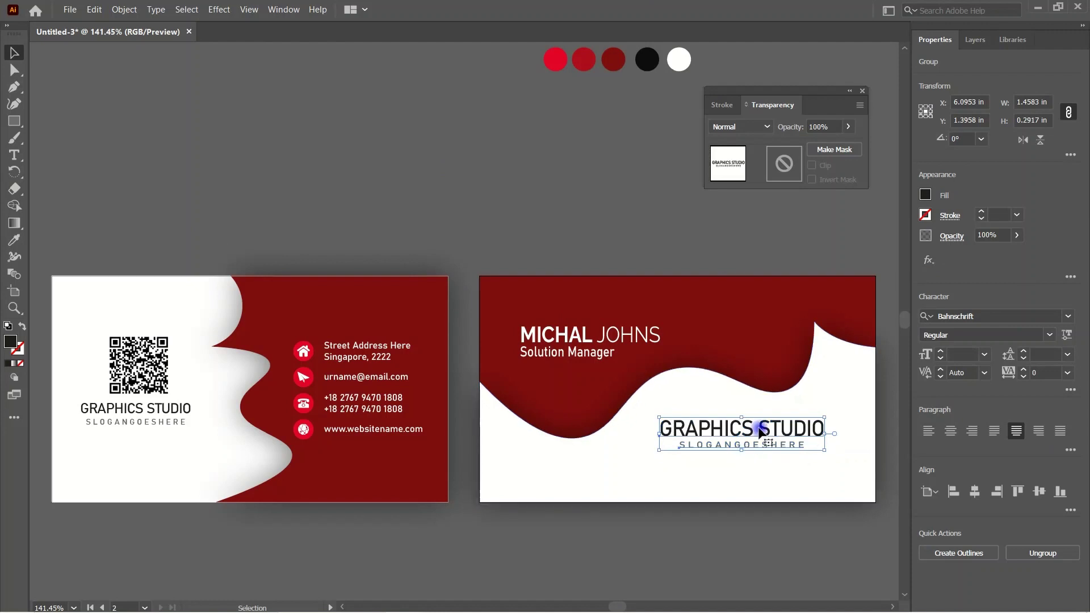
drag(760, 430, 762, 433)
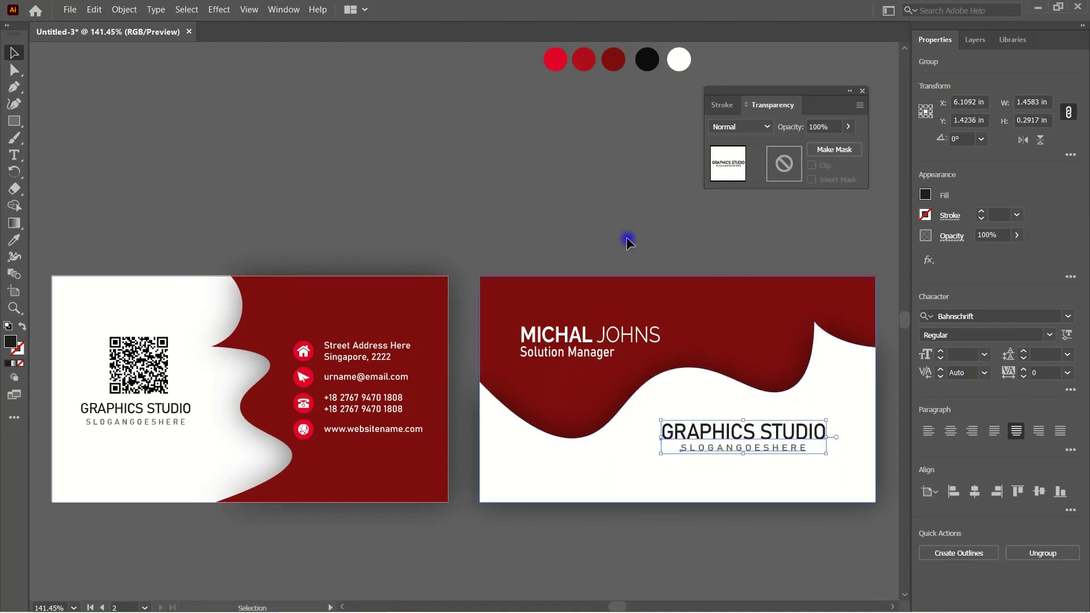
click(773, 590)
Move the first card's QR code and company branding slightly down, and close the floating transparency settings.
click(95, 328)
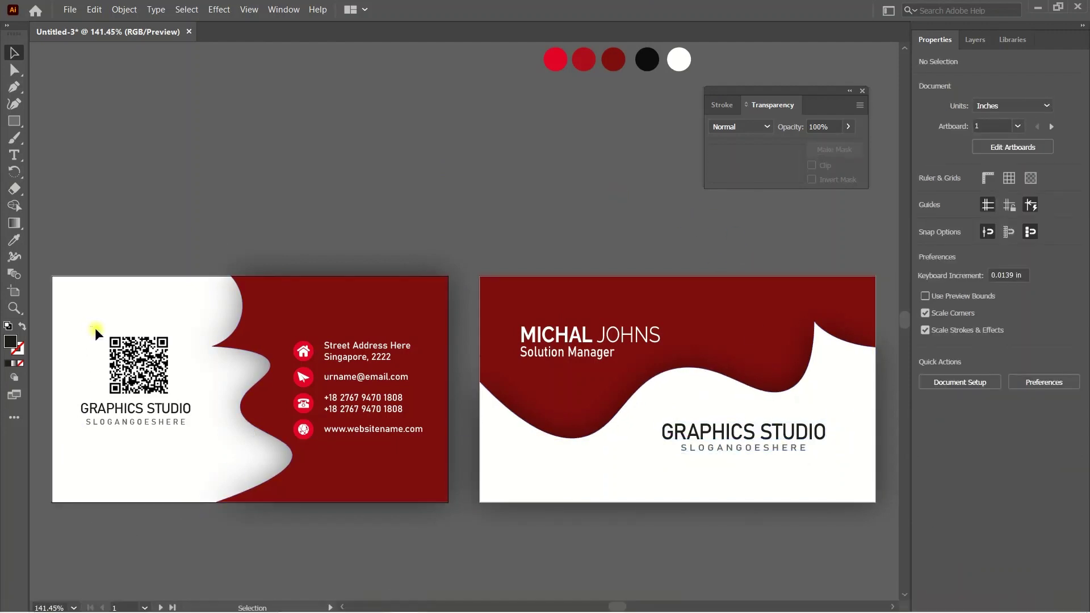
click(169, 431)
drag(152, 419, 156, 432)
click(723, 516)
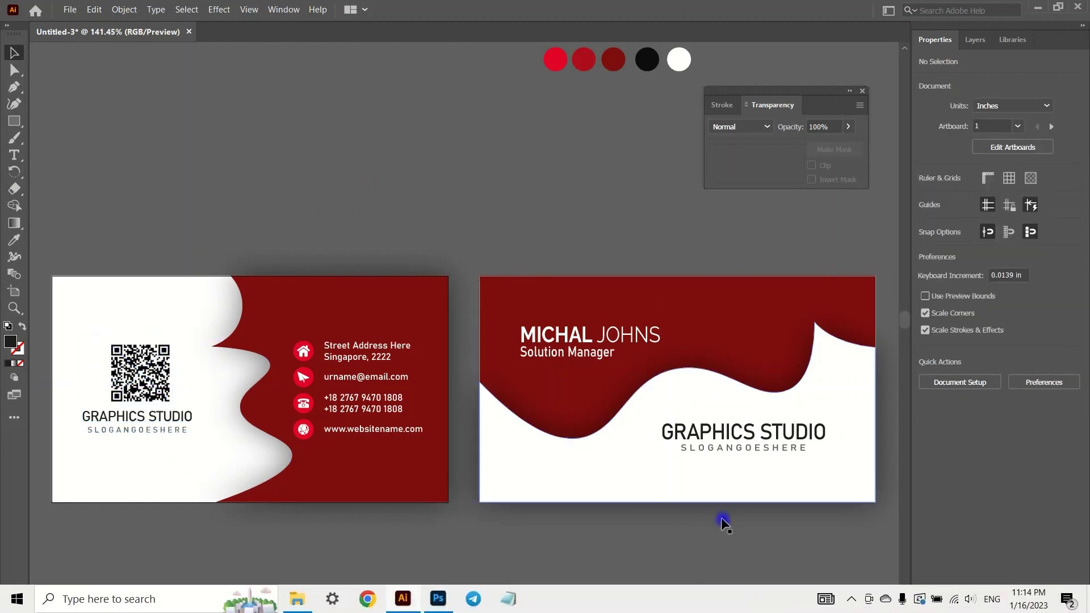
click(864, 91)
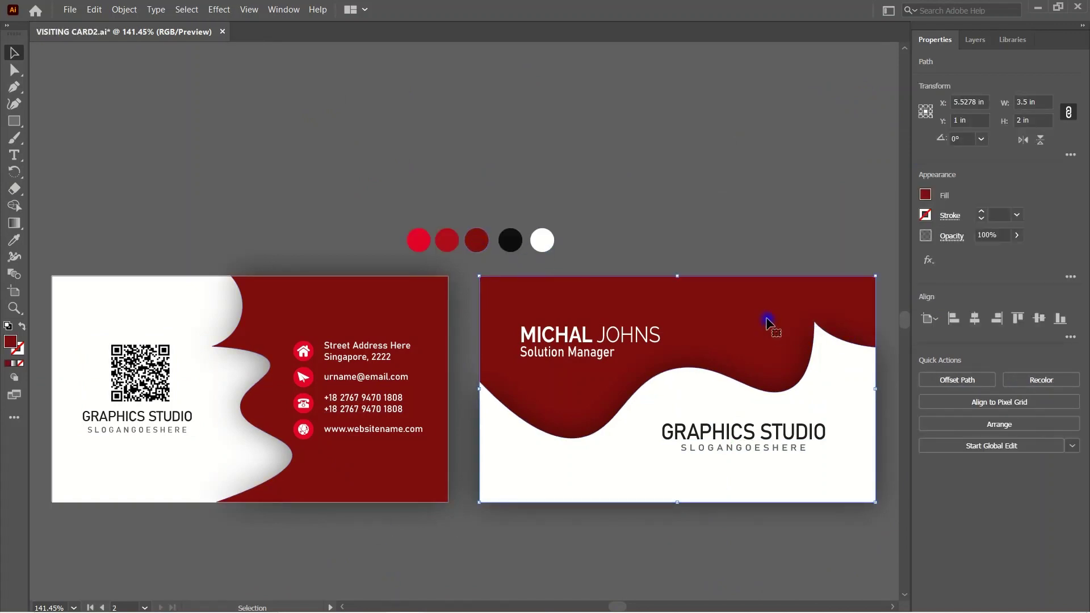
drag(764, 325, 762, 288)
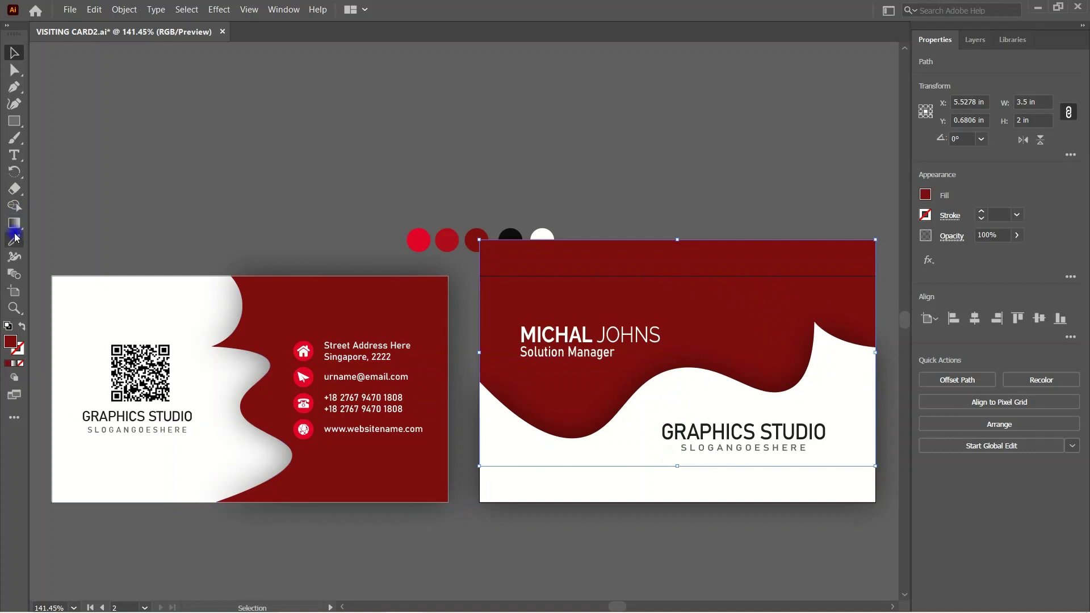
click(454, 233)
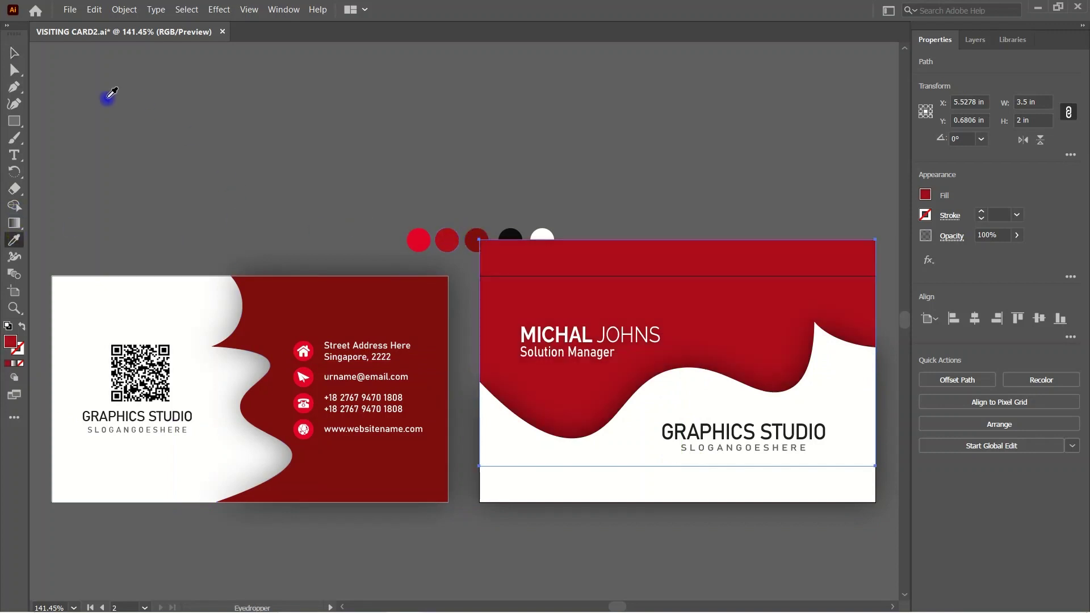
drag(649, 262, 650, 215)
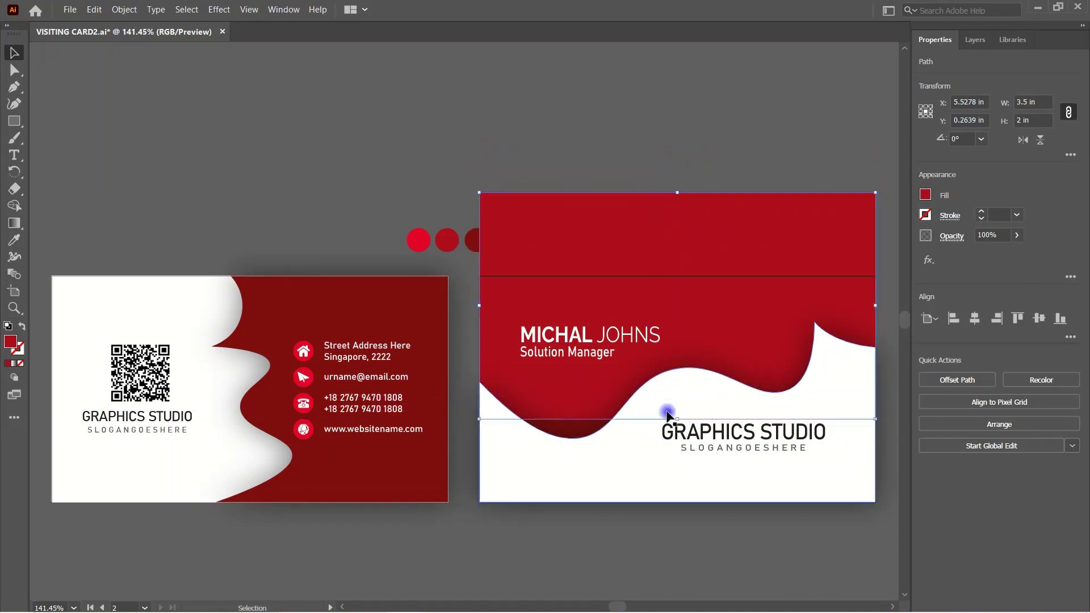
right_click(669, 296)
click(870, 513)
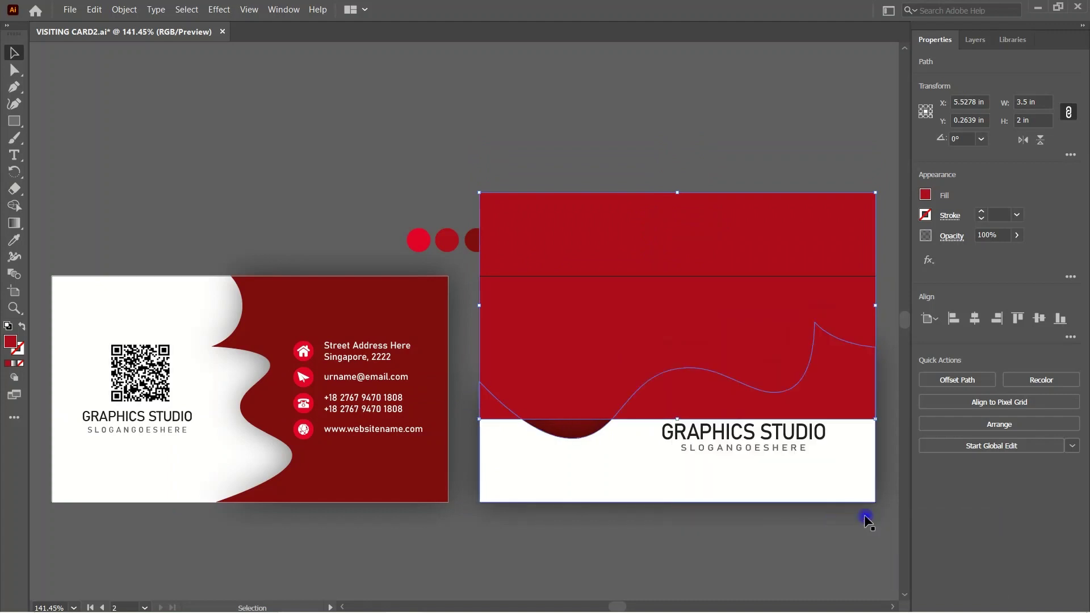
drag(677, 192, 686, 263)
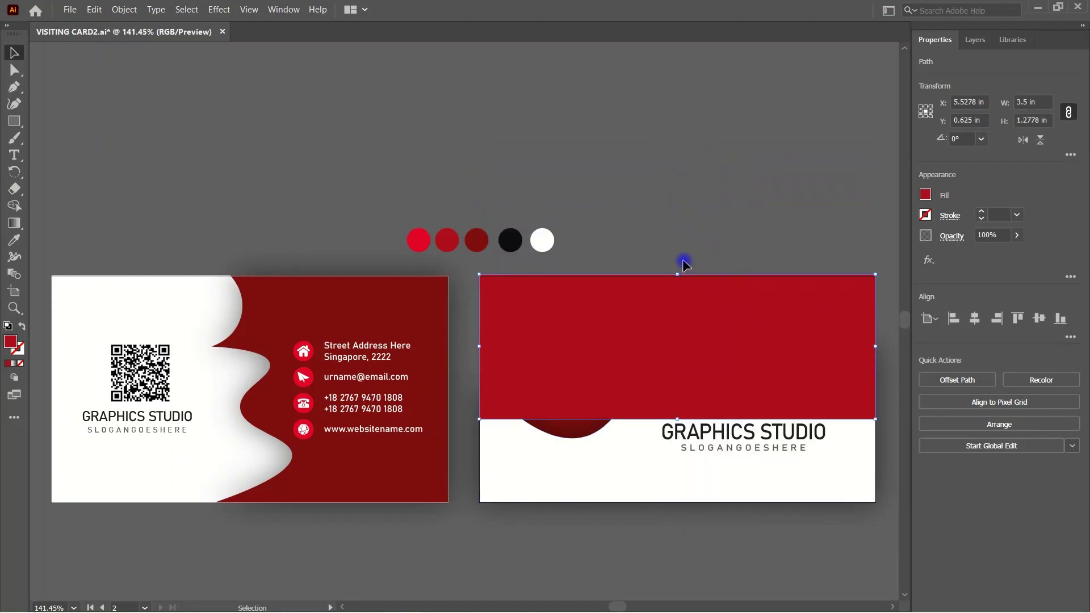
key(ctrl+z)
key(ctrl+z)
key(ctrl+z)
key(ctrl+z)
click(15, 56)
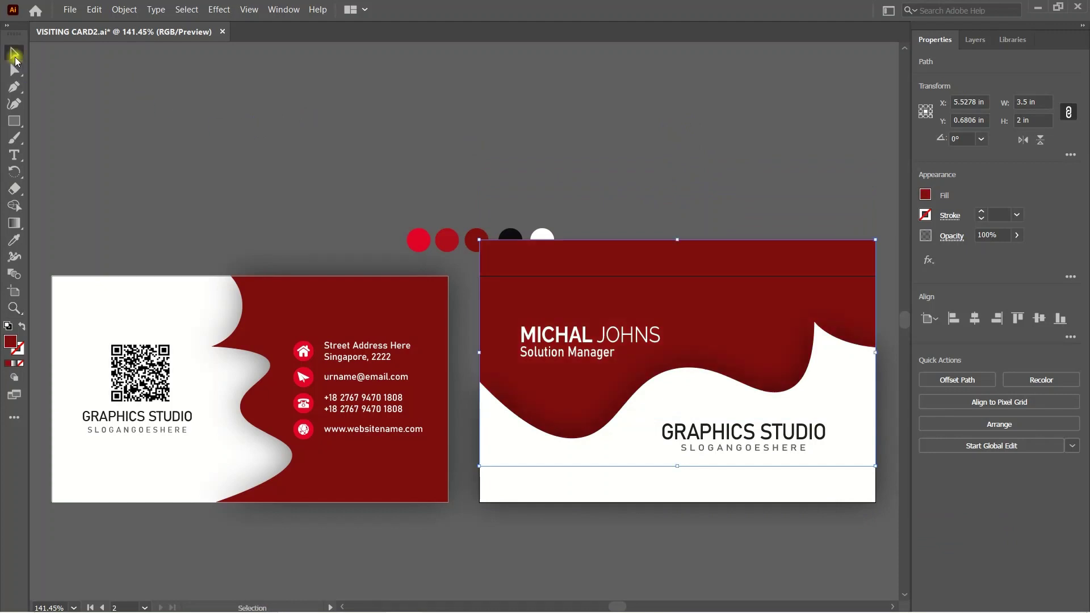
key(ctrl+z)
Fill the second card's white wavy shape with the medium red palette colour.
click(821, 383)
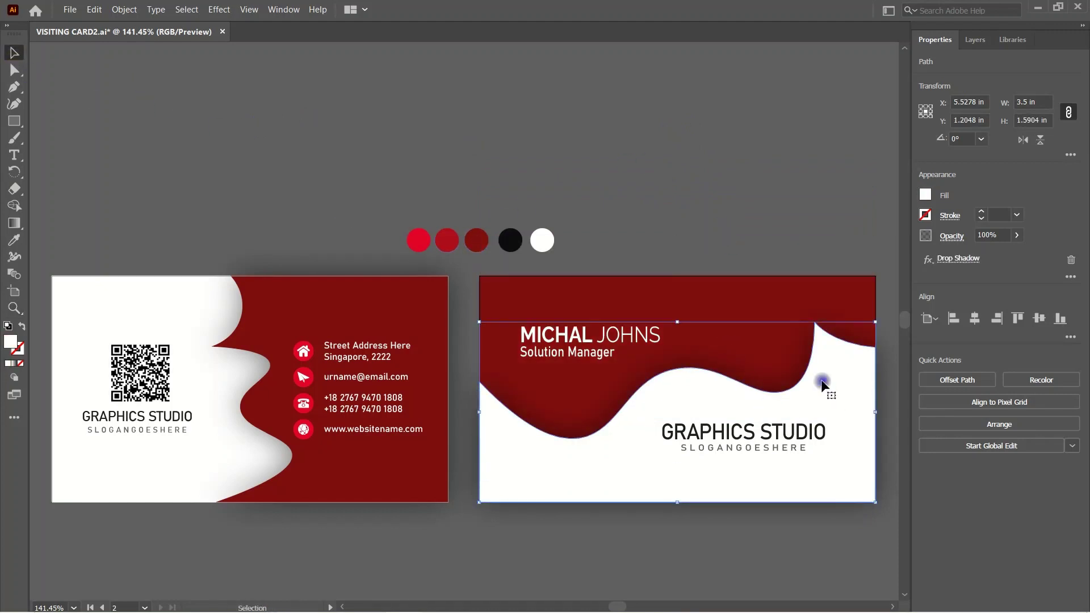
click(13, 240)
click(544, 240)
click(449, 239)
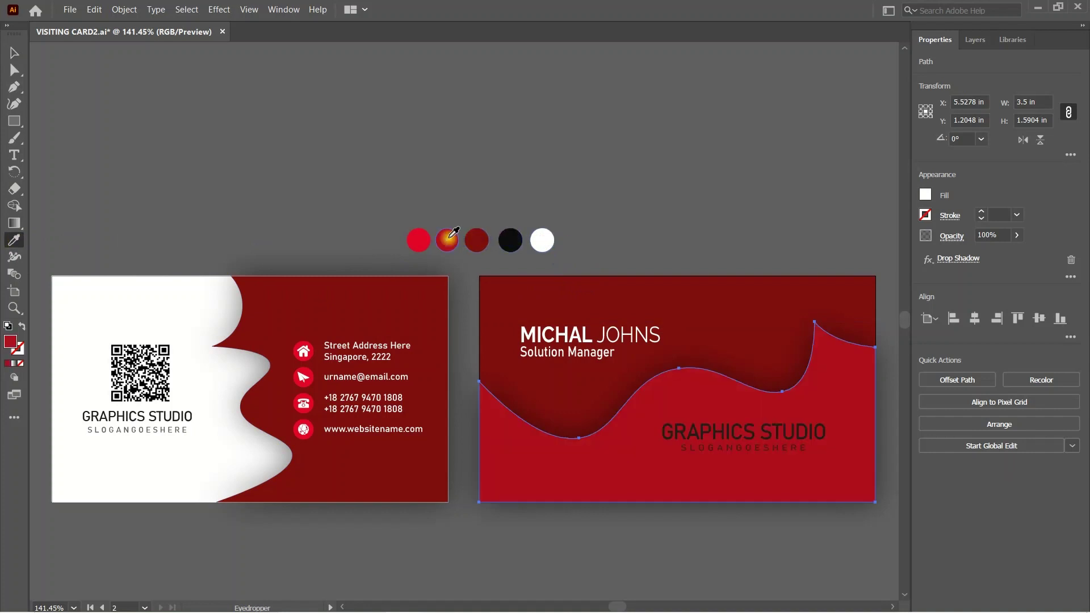
click(14, 52)
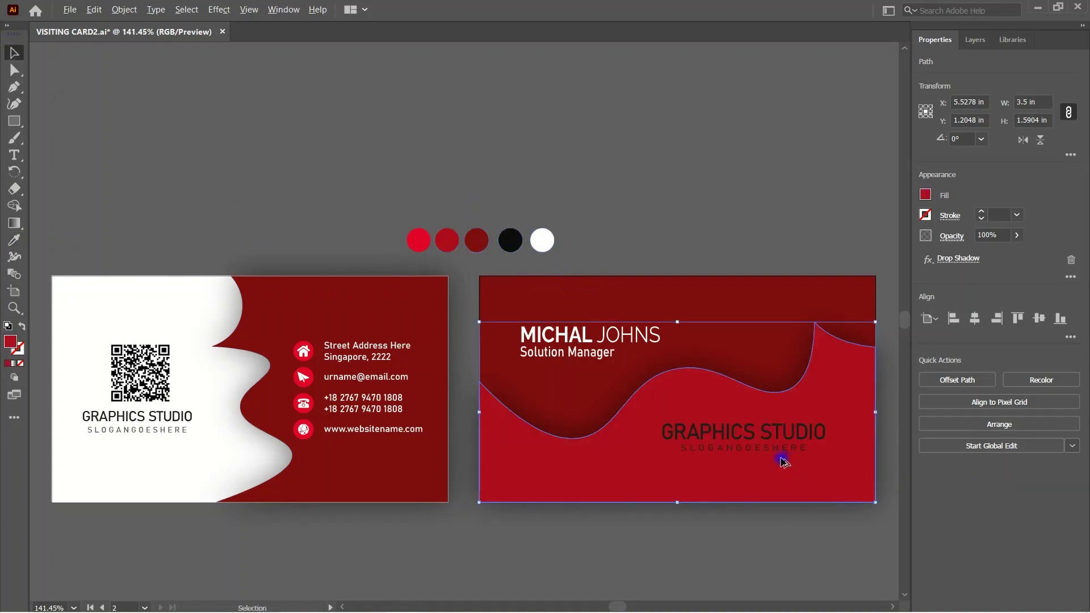
Duplicate the second card's medium red wave slightly down and to the right, fitting the copy to the card's bottom and right edges.
drag(783, 463, 794, 484)
drag(689, 526, 688, 502)
drag(882, 421, 876, 418)
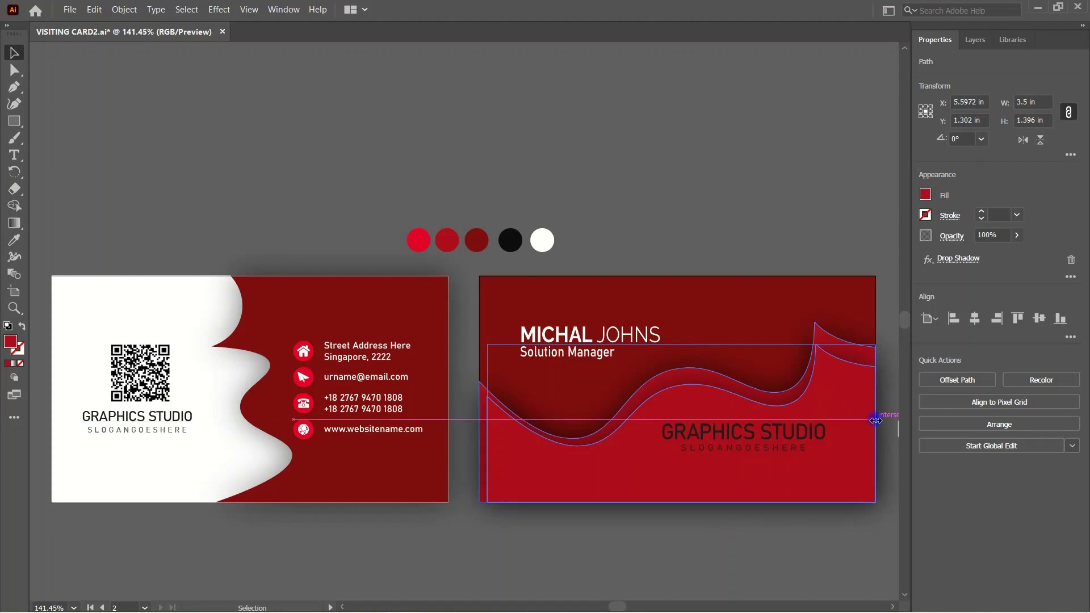
click(837, 236)
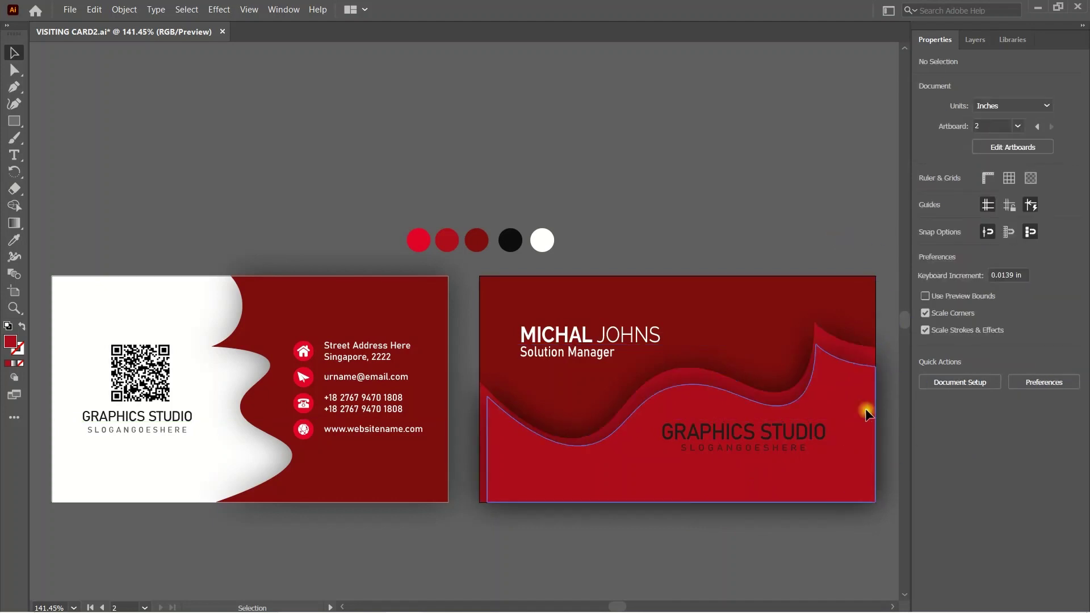
Reshape the front wave copy on the second card with the Curvature tool, lowering its peak, left end and dips to vary the red band.
click(865, 408)
key(shift+grave)
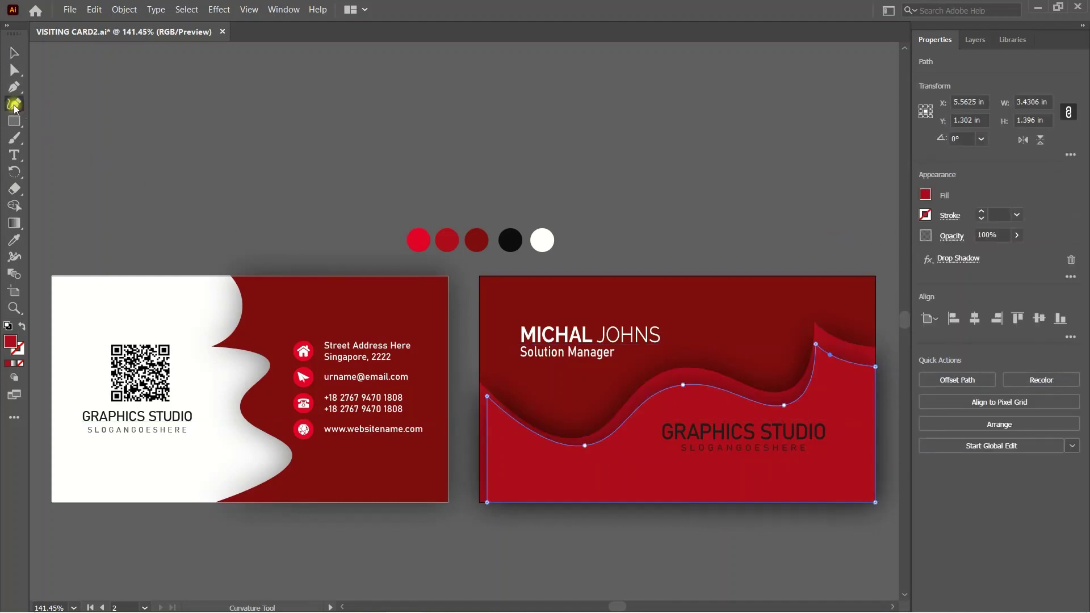
click(821, 345)
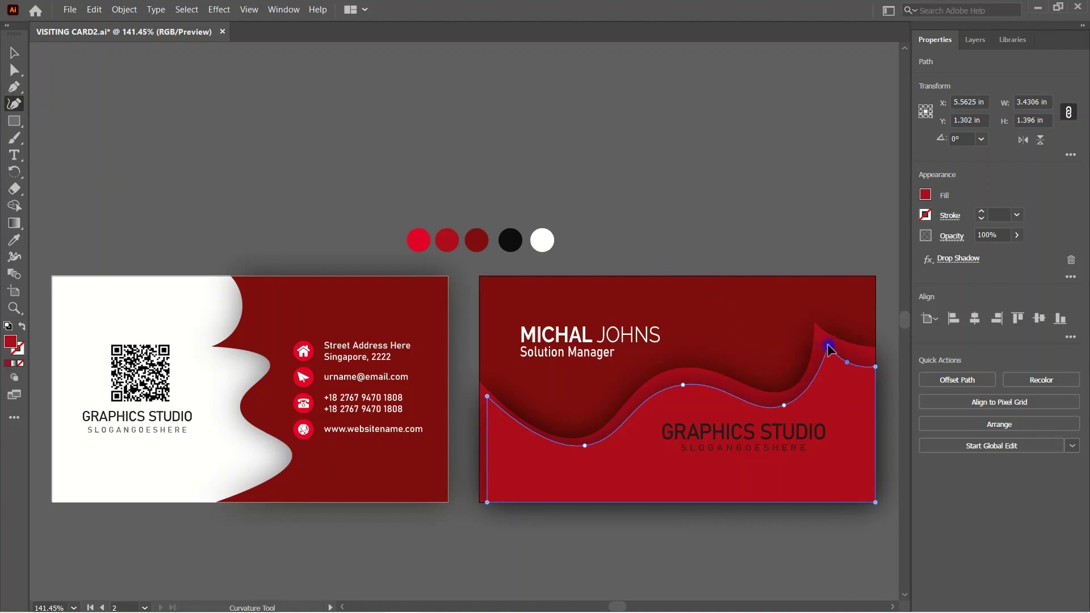
drag(825, 349, 824, 352)
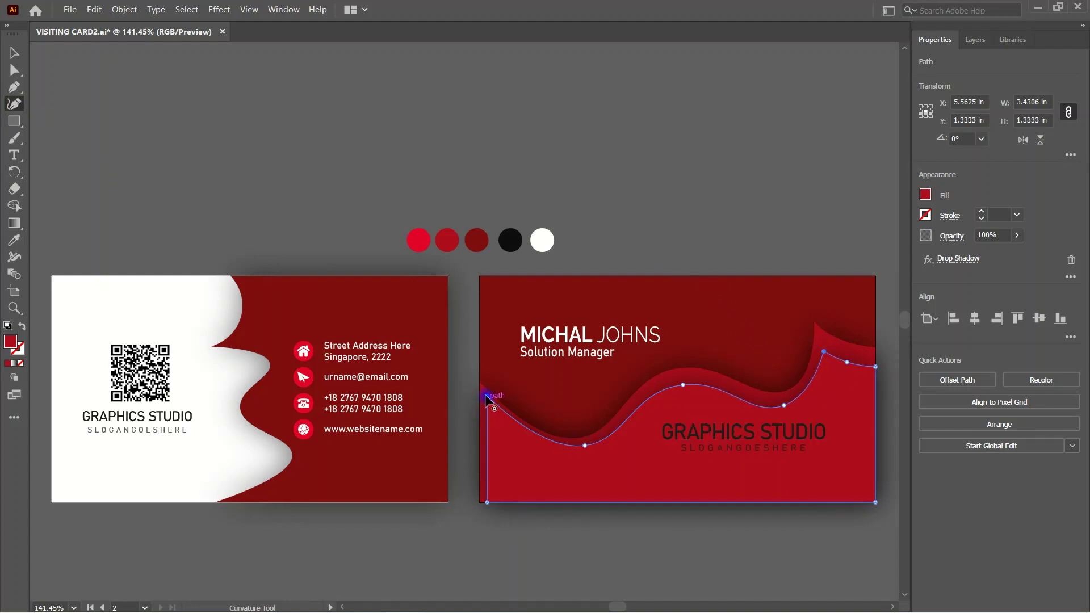
drag(486, 399, 486, 407)
drag(584, 446, 578, 452)
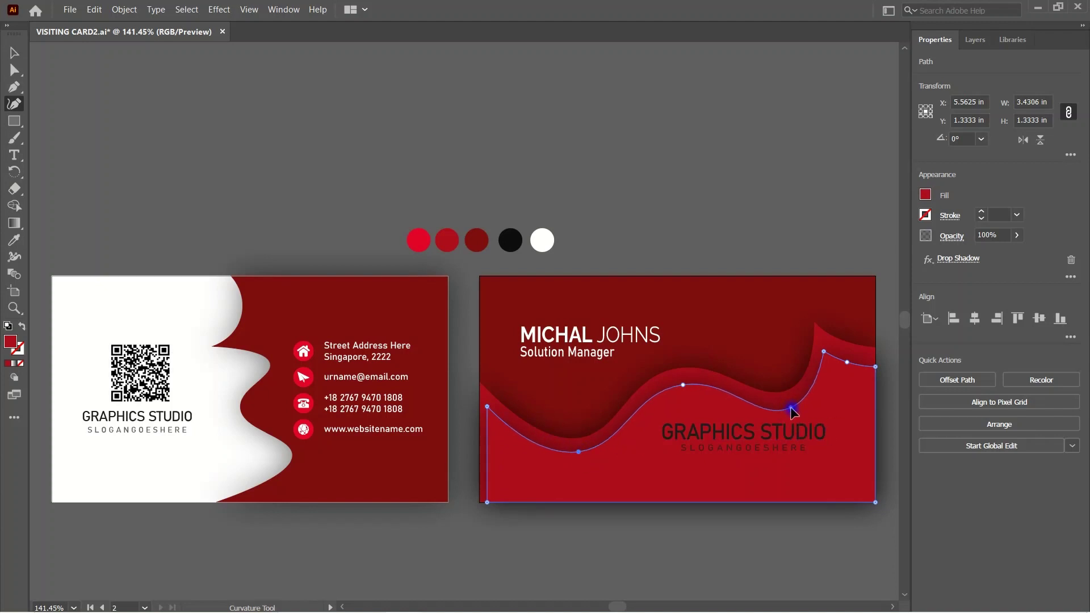
key(v)
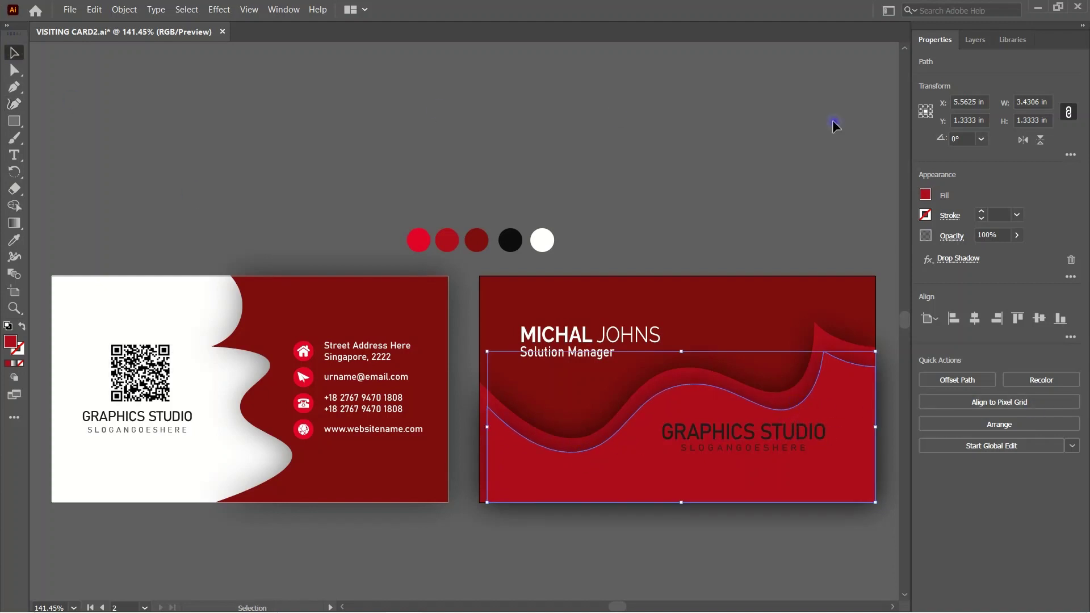
click(835, 128)
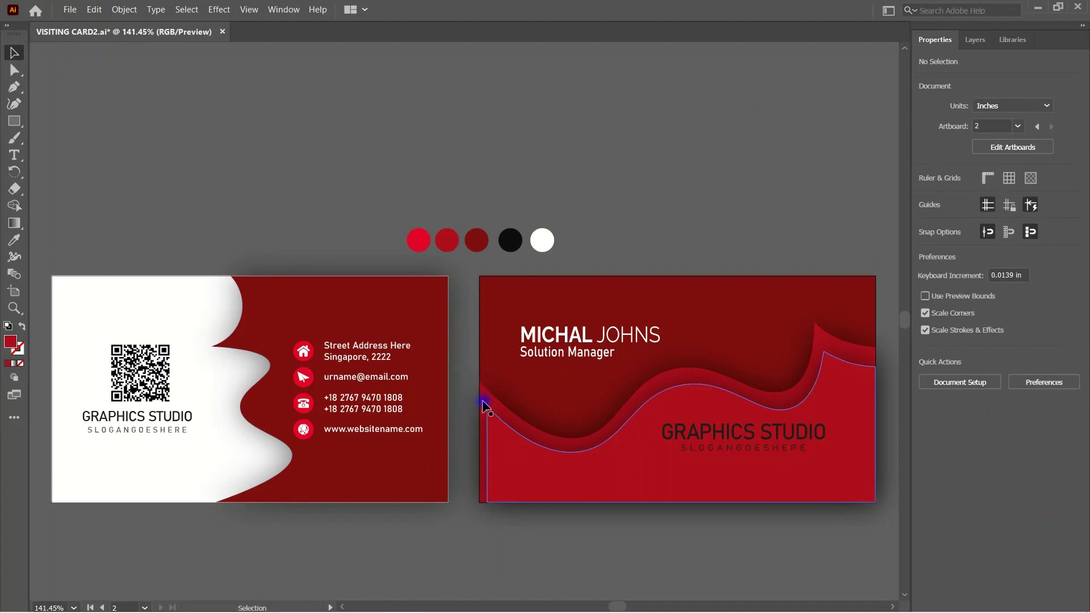
Fill the front wave copy on the second card with the white palette colour.
click(855, 411)
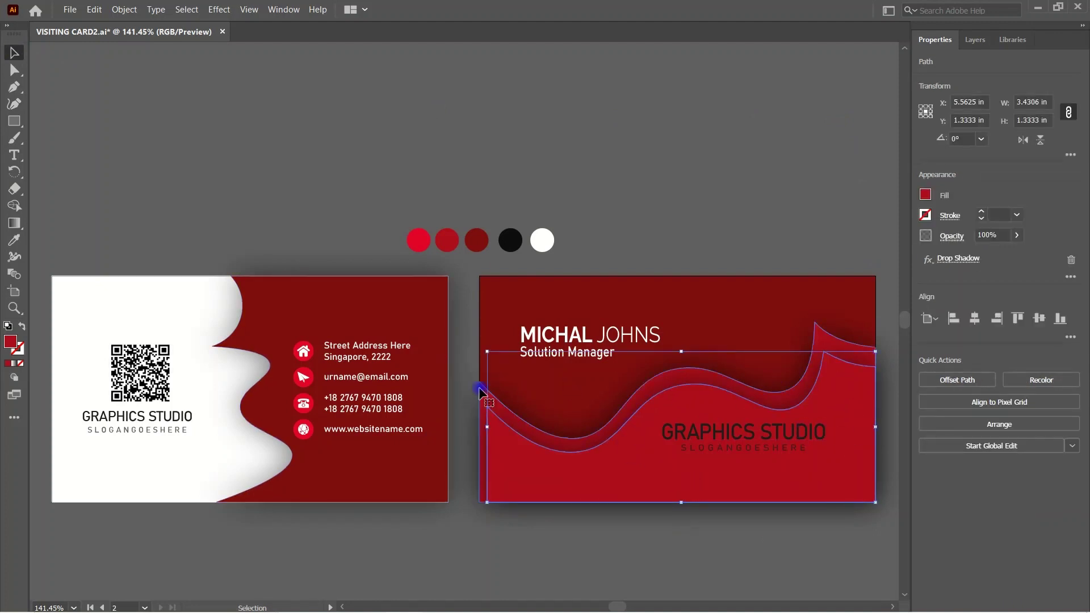
click(16, 243)
click(545, 241)
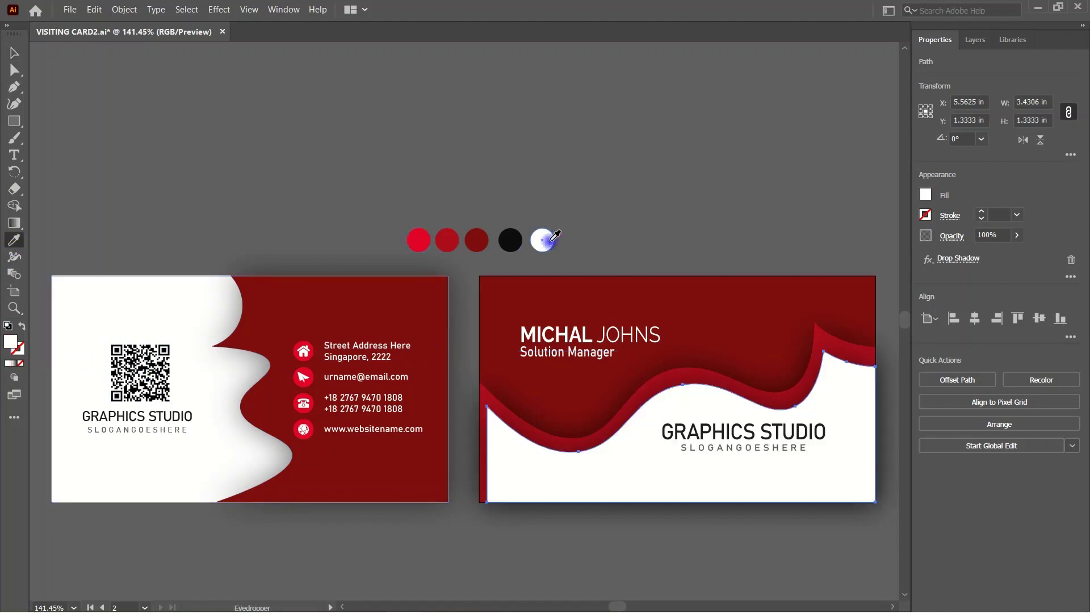
key(v)
click(604, 165)
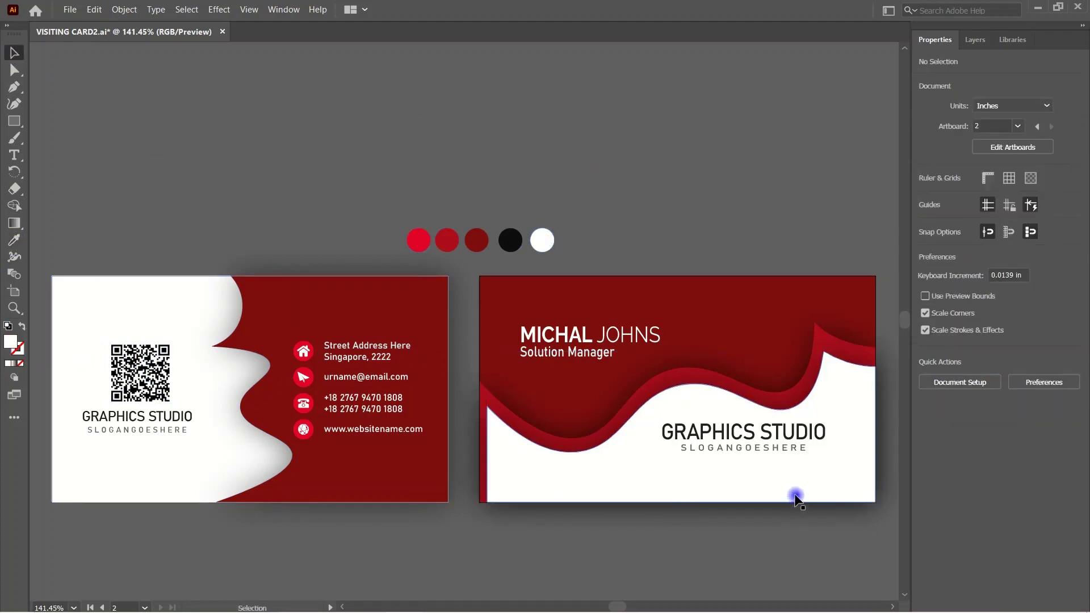
click(739, 480)
click(742, 212)
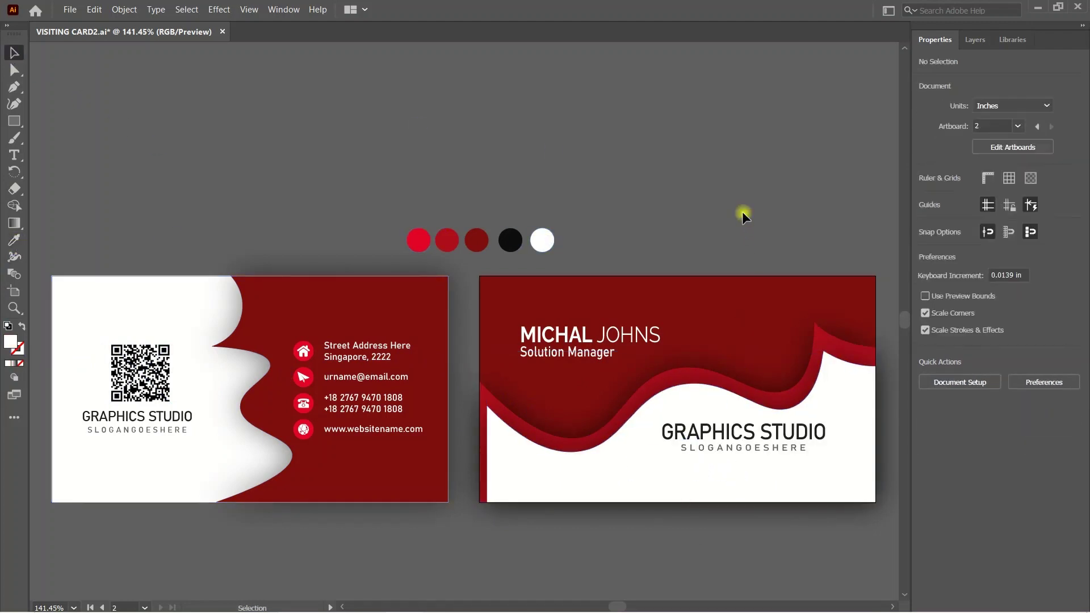
Add a medium red copy of the first card's dark red wave behind it, offset slightly toward the white area.
click(297, 311)
drag(297, 311, 325, 312)
click(14, 240)
click(540, 240)
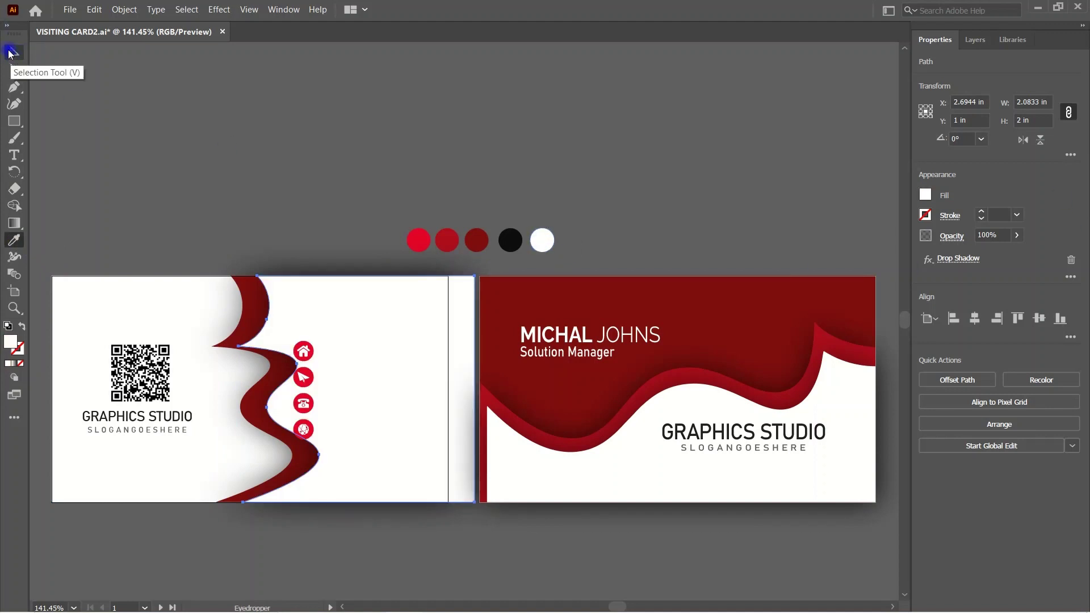
click(454, 237)
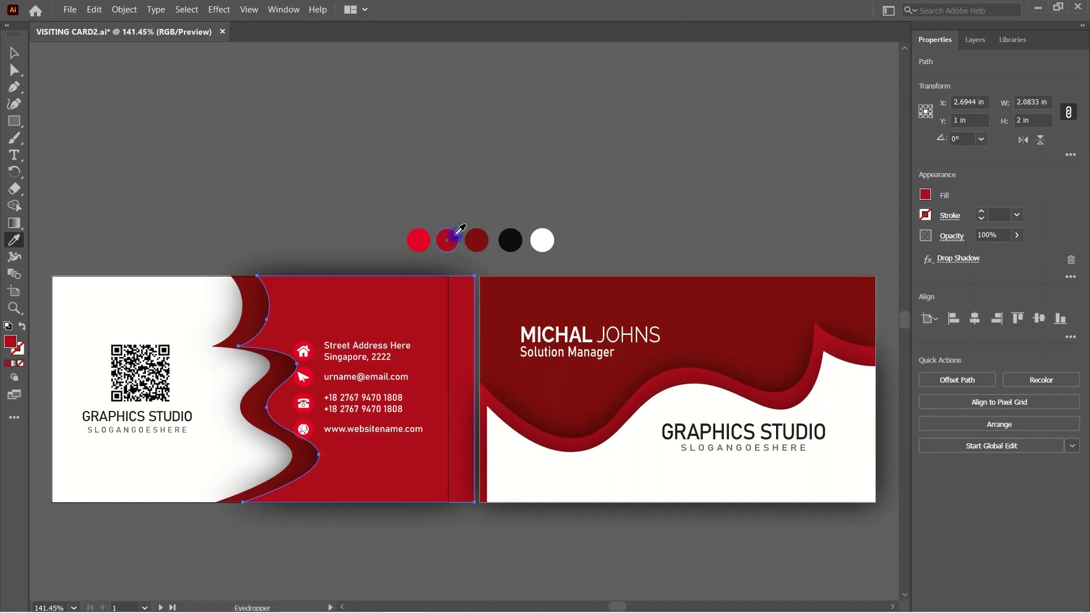
key(v)
click(294, 93)
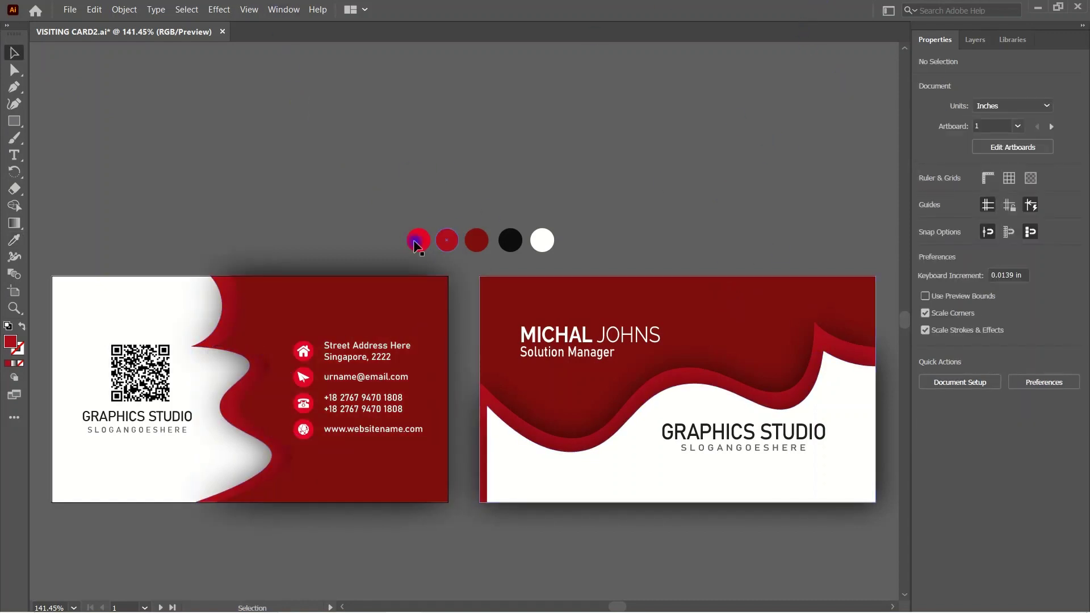
Reshape the first card's dark red wave with the Curvature tool, pulling its upper notch and bottom end slightly to the right.
click(287, 320)
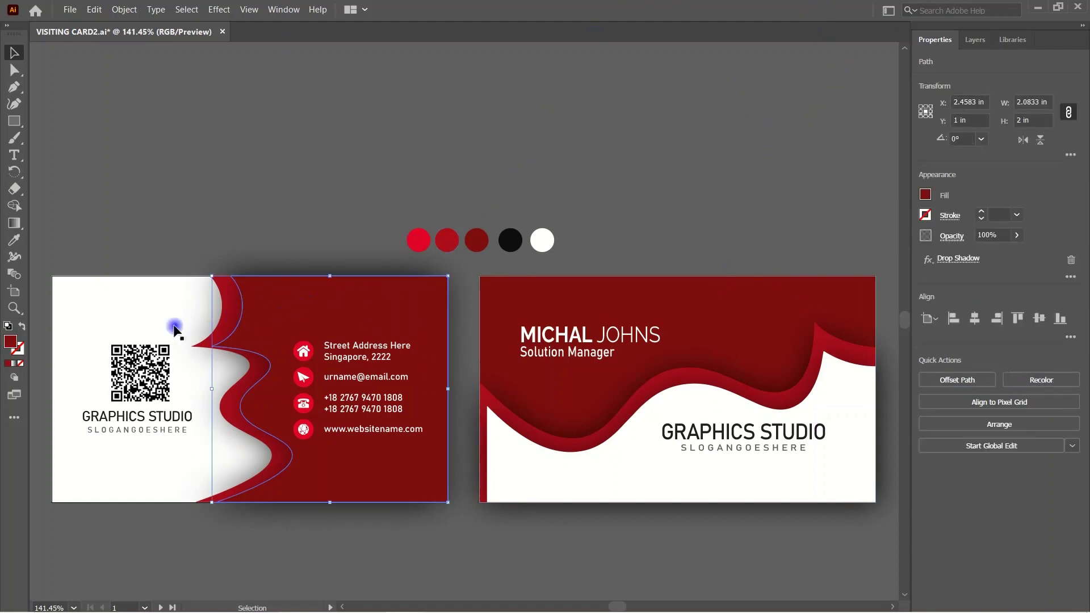
key(shift+asciitilde)
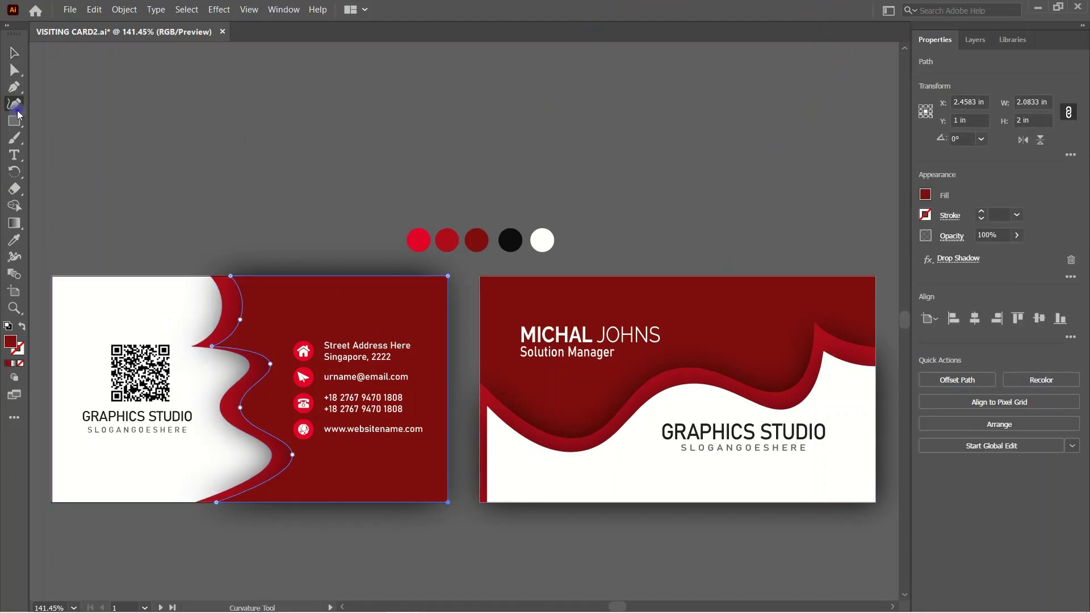
drag(221, 341, 228, 338)
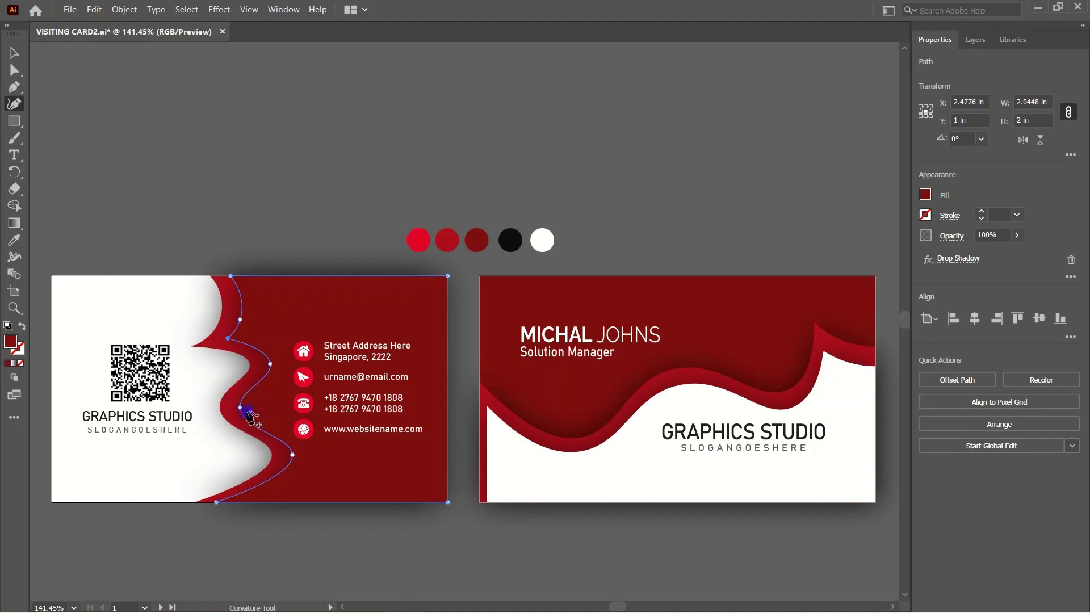
drag(216, 502, 226, 502)
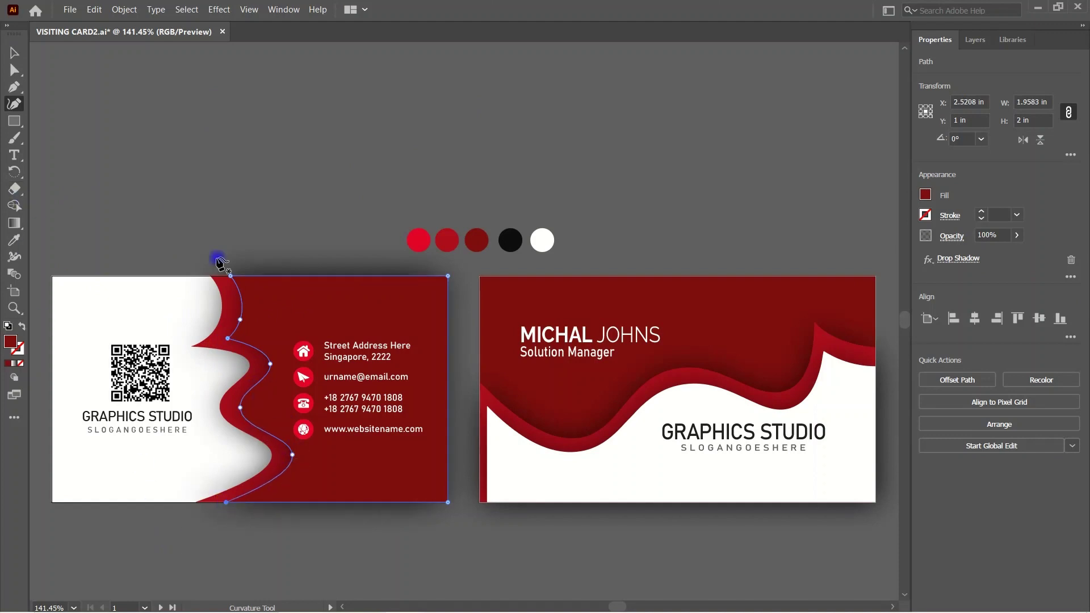
key(v)
click(452, 411)
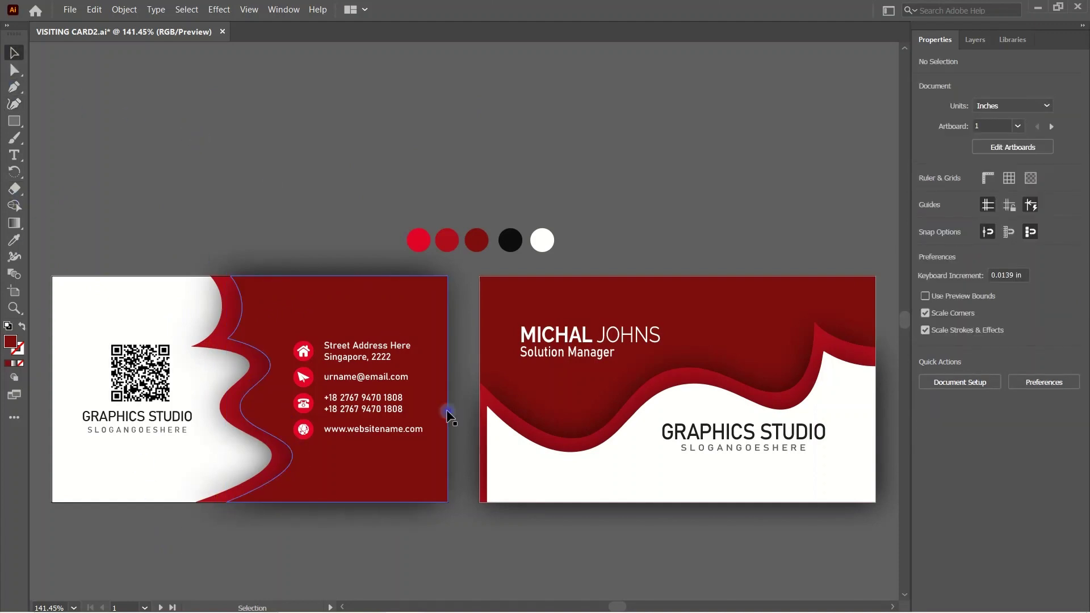
Try the medium red palette colour on the first card's dark red wave and return its fill to the dark red palette colour.
click(422, 339)
key(i)
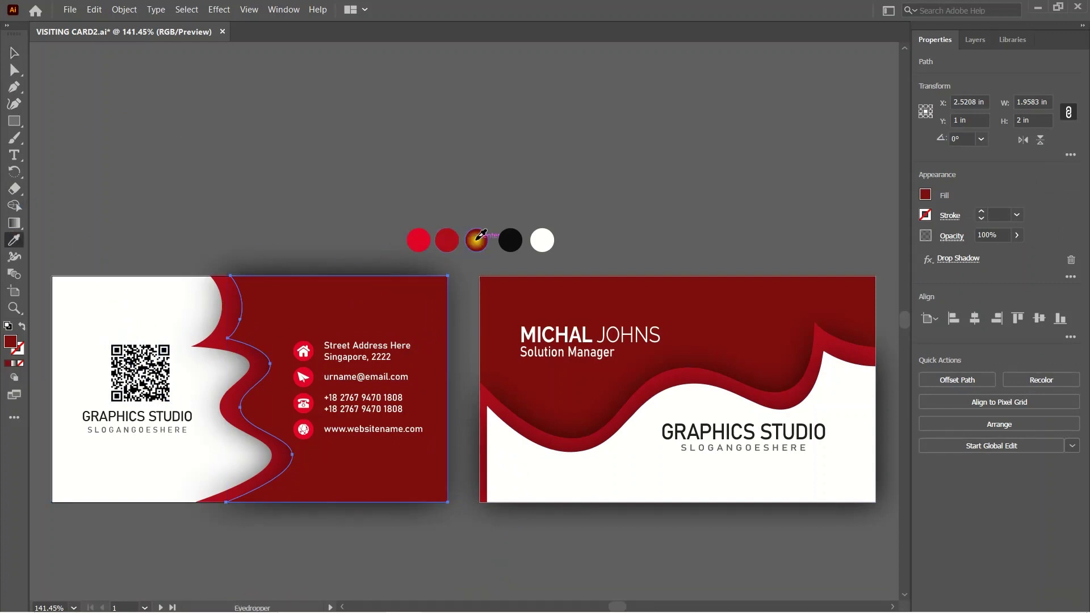
click(447, 238)
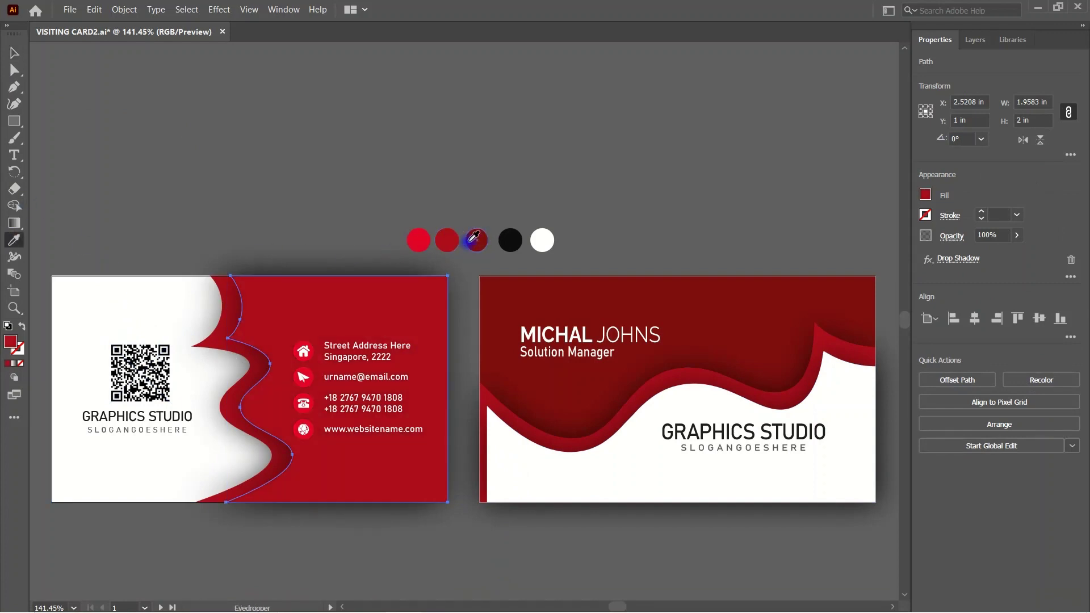
click(474, 239)
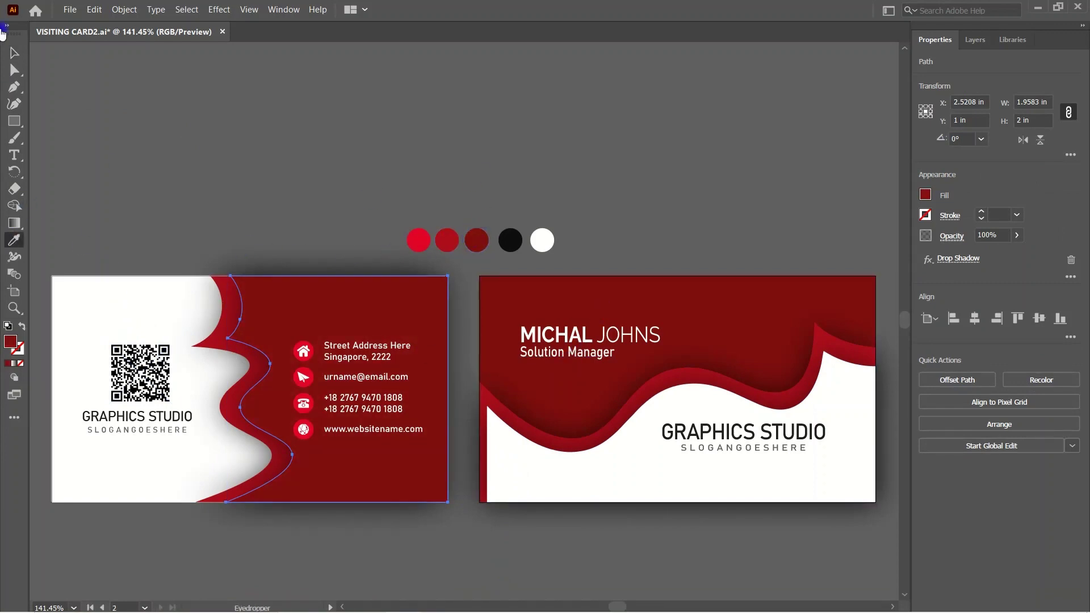
click(15, 53)
click(129, 102)
click(465, 547)
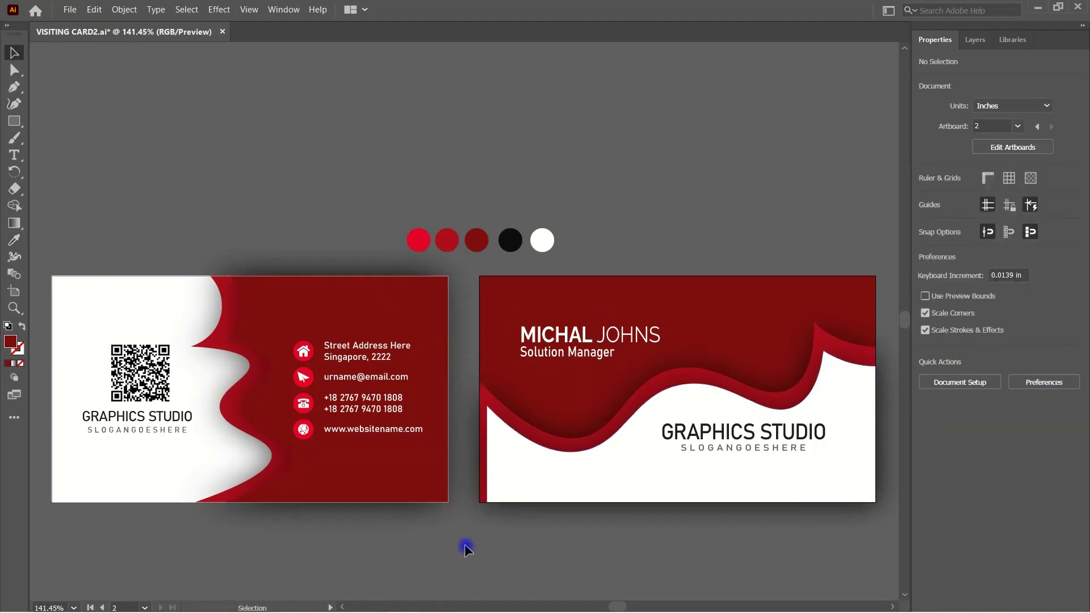
Move the second card's company name and slogan toward the lower-right corner, and its name and job title up toward the upper-left corner.
drag(773, 448, 797, 467)
click(778, 209)
drag(583, 336, 596, 314)
click(715, 234)
click(630, 197)
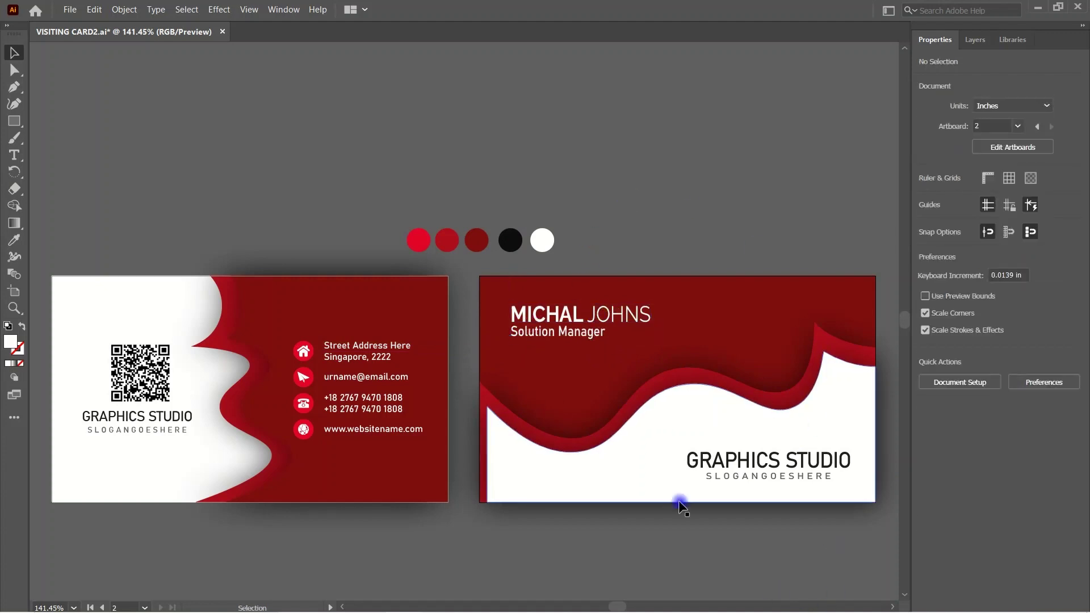
Save the business card document.
click(70, 10)
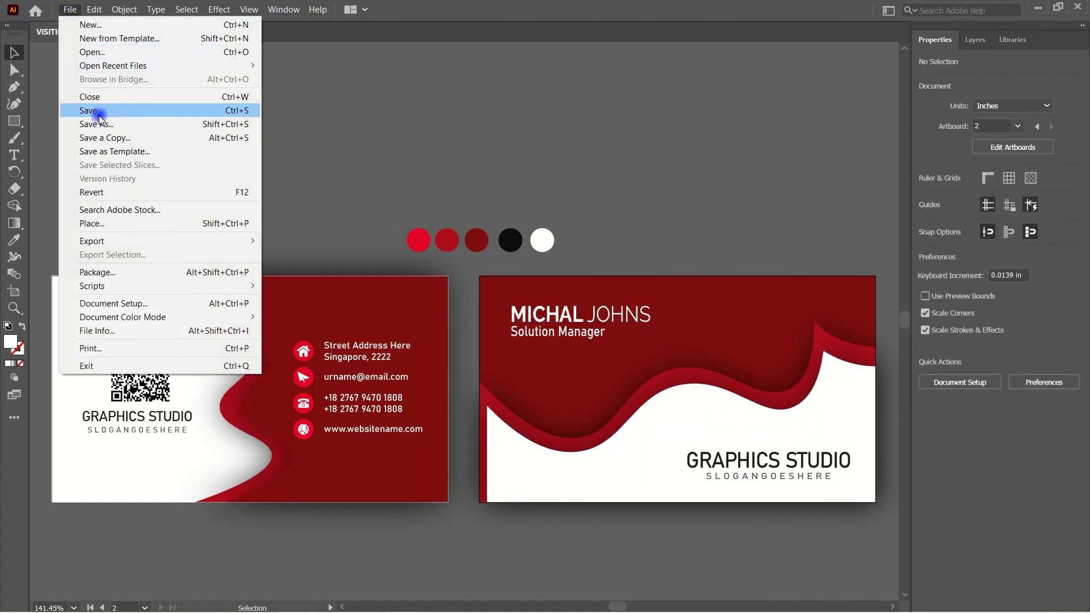
click(599, 162)
key(ctrl+s)
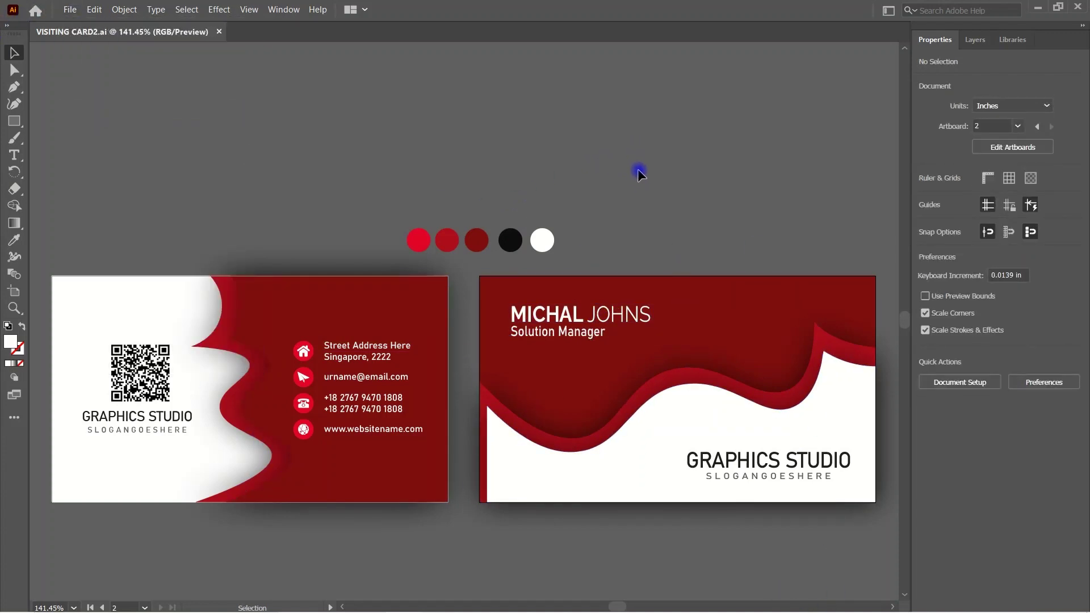
click(392, 313)
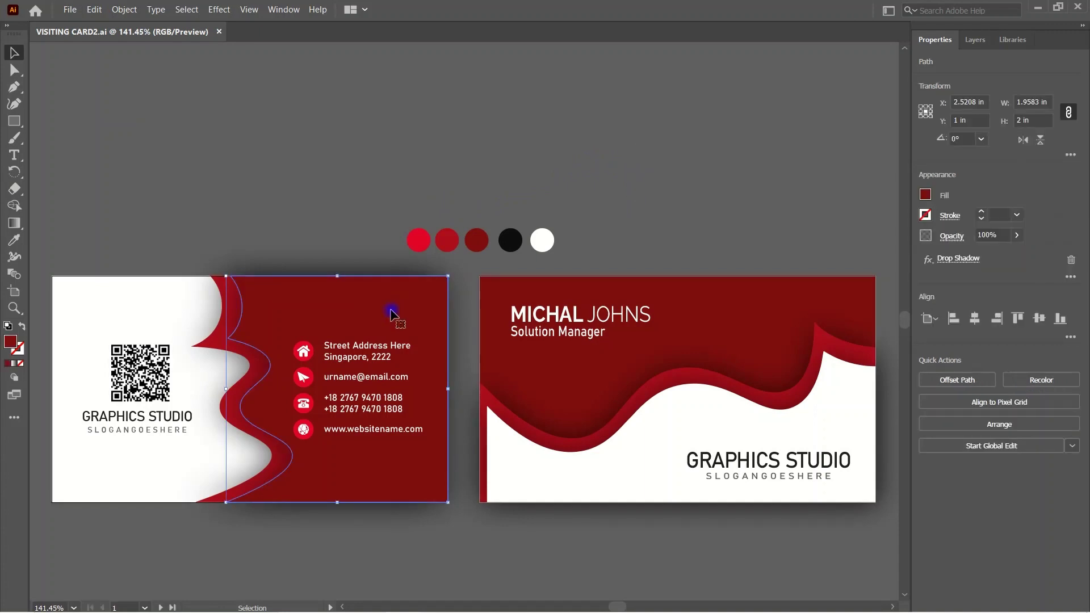
click(343, 209)
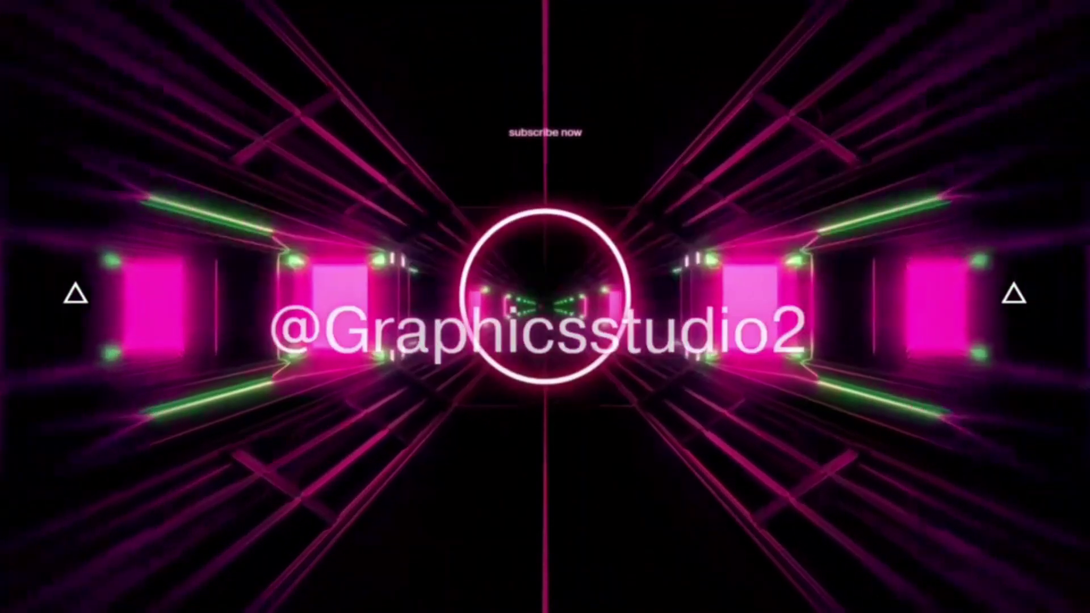